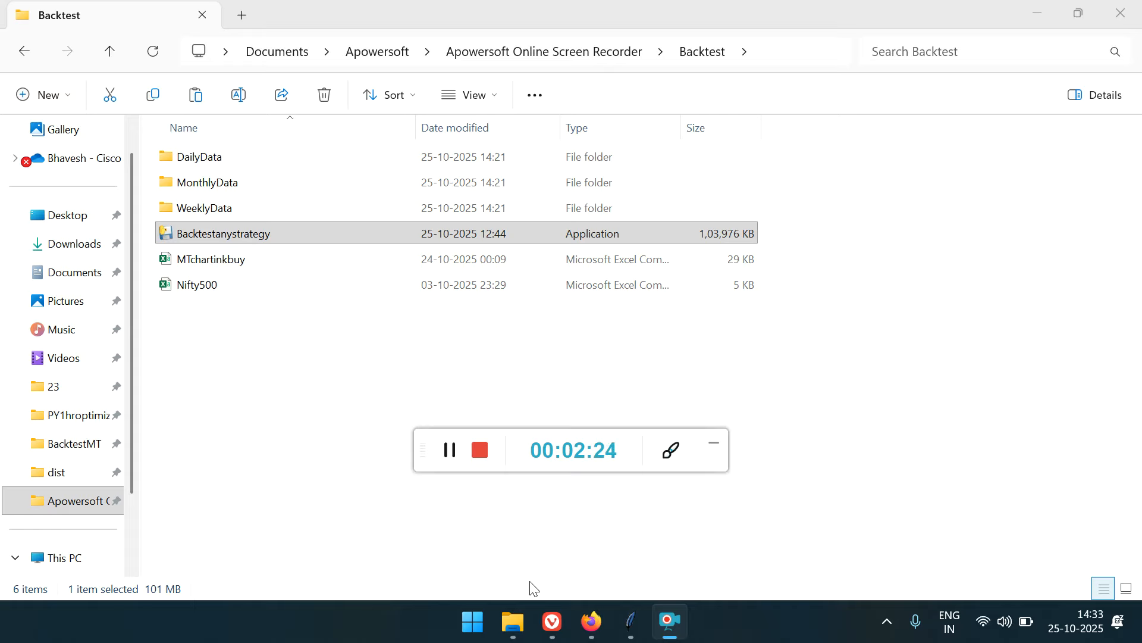
Switch to Firefox and examine the filter conditions of the Bullish Engulfing 15-minute screener on Chartink.
mouse_move(582, 637)
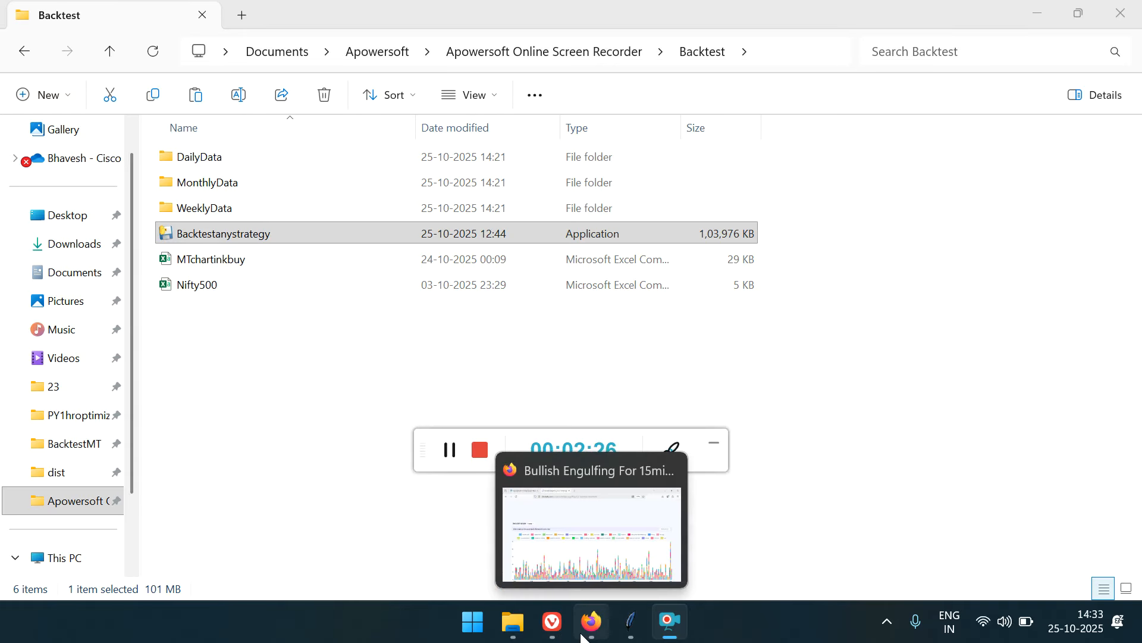
left_click(589, 634)
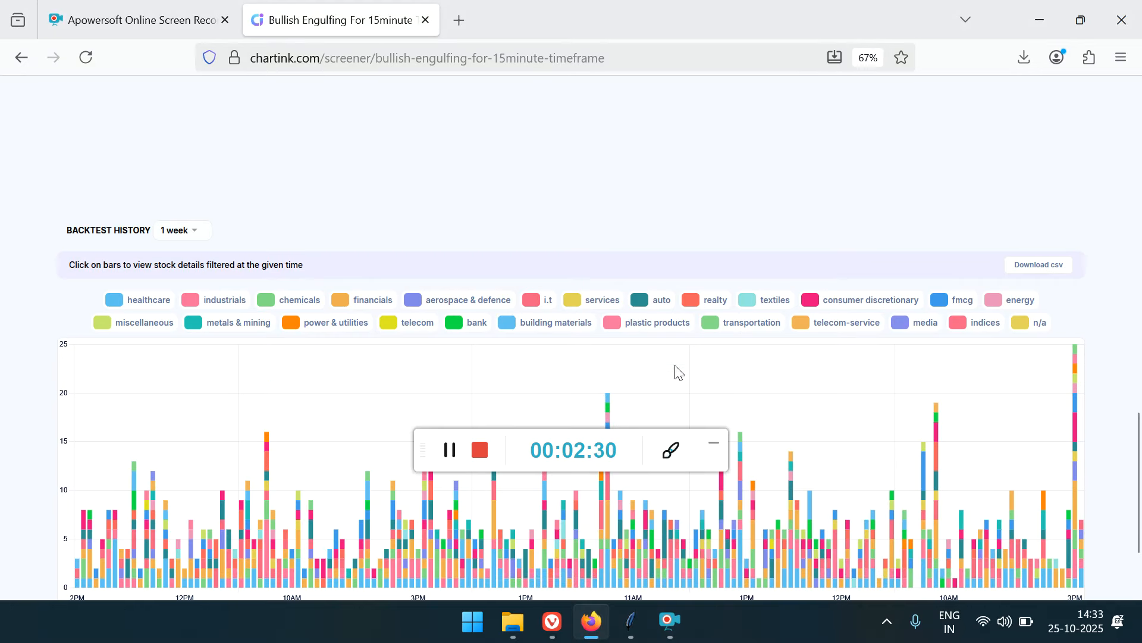
left_click_drag(438, 446, 976, 545)
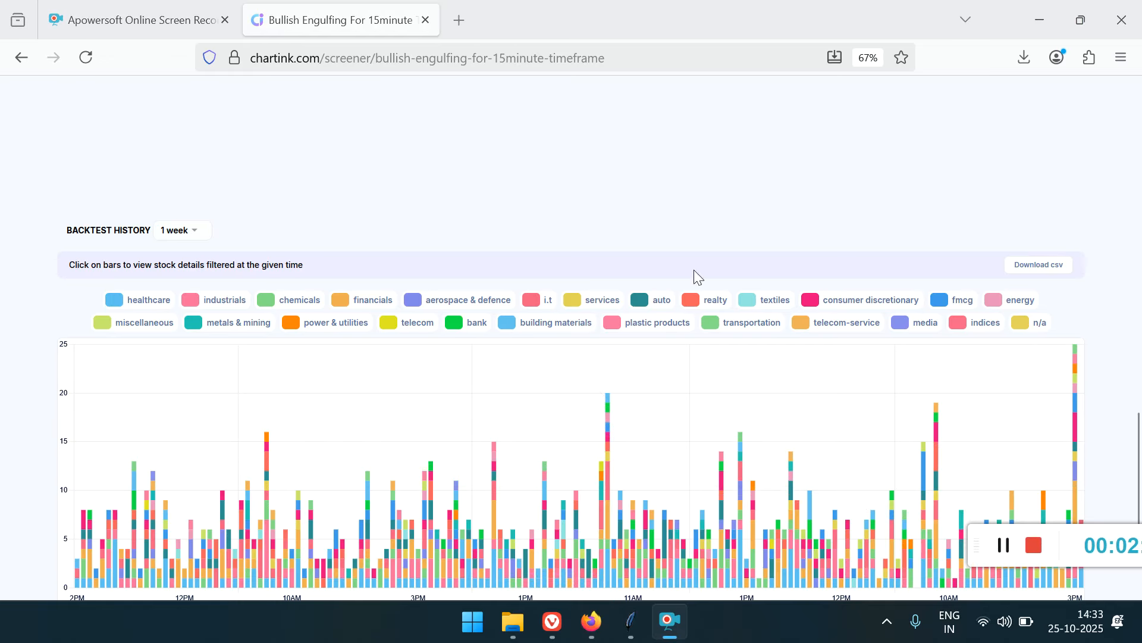
left_click(8, 327)
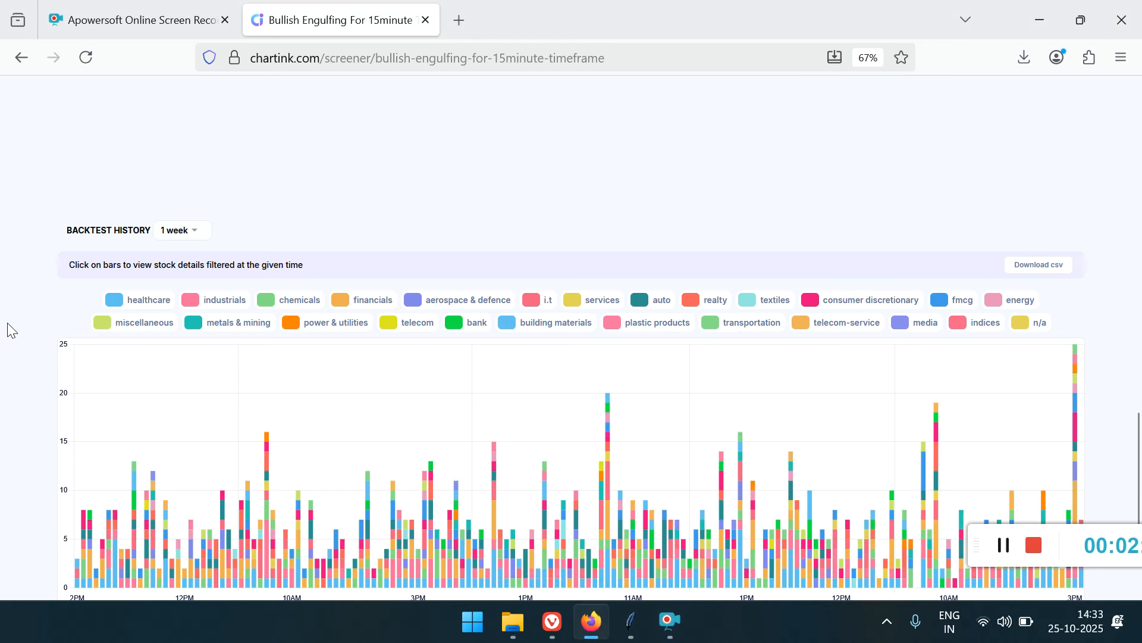
scroll(7, 322, "up", 5)
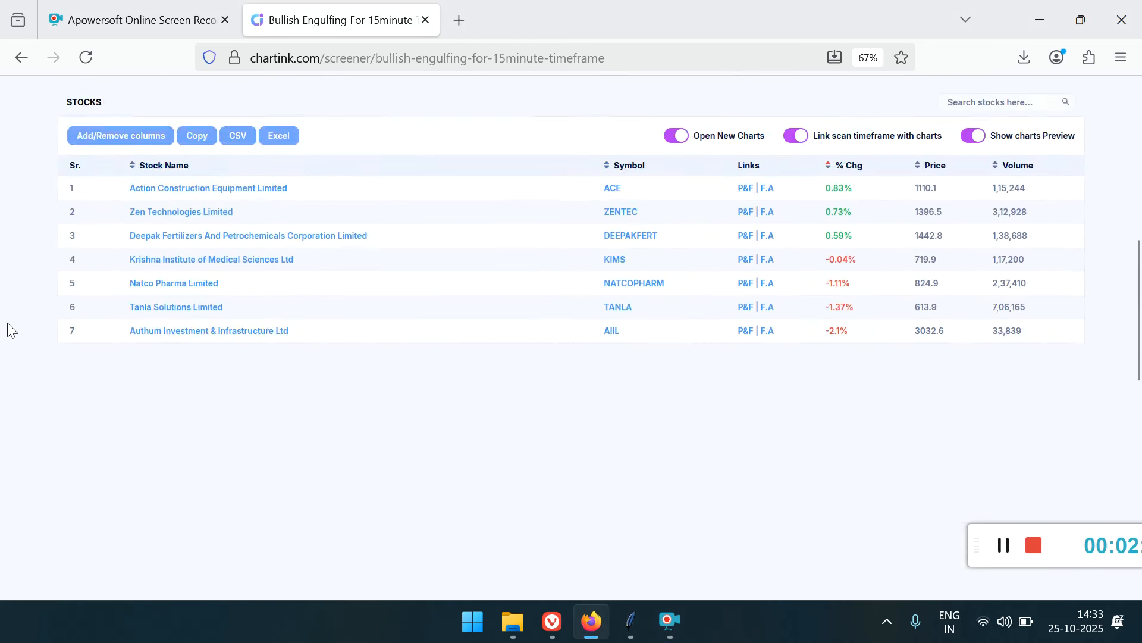
scroll(7, 322, "up", 10)
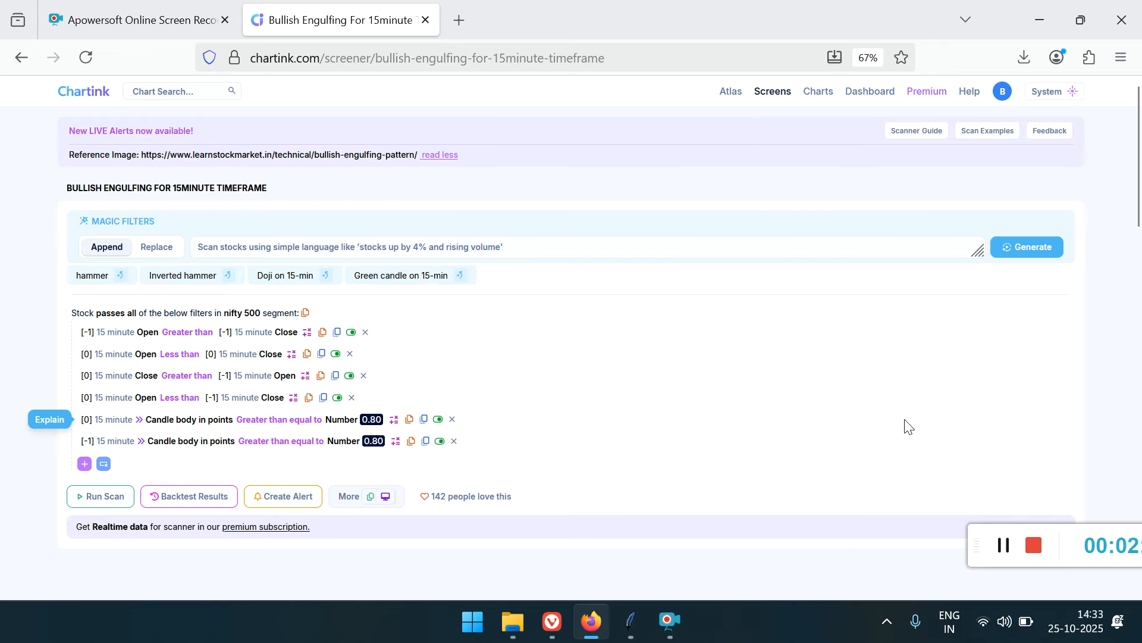
Check the period options of the screener's backtest history, keep 1 week, and download the backtest results as CSV.
left_click_drag(978, 544, 979, 571)
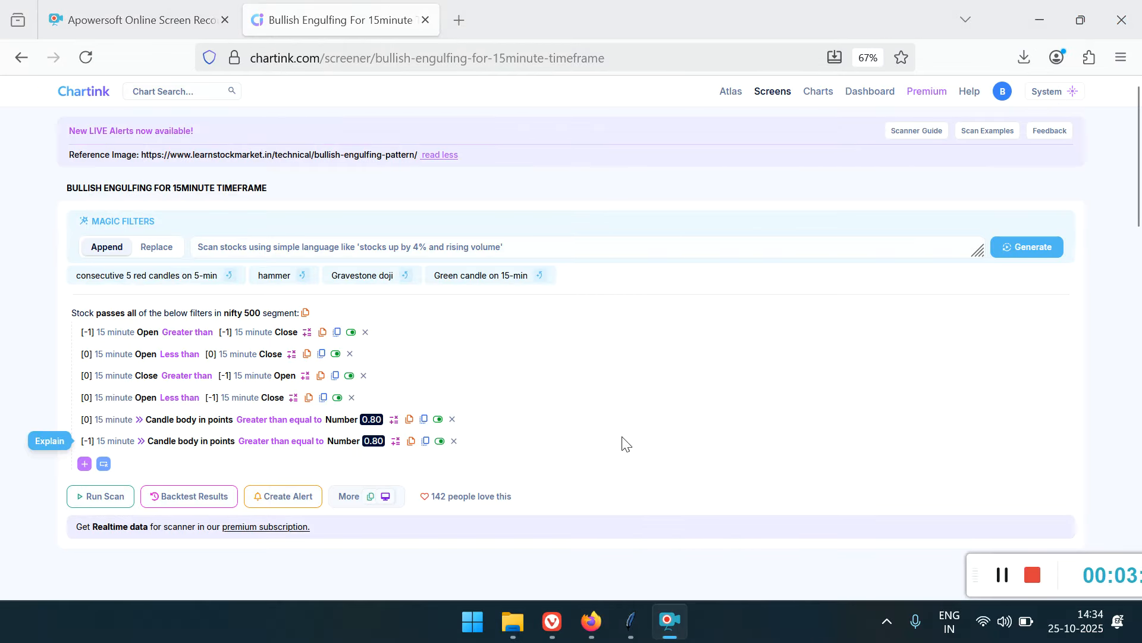
left_click(637, 438)
scroll(640, 436, "down", 2)
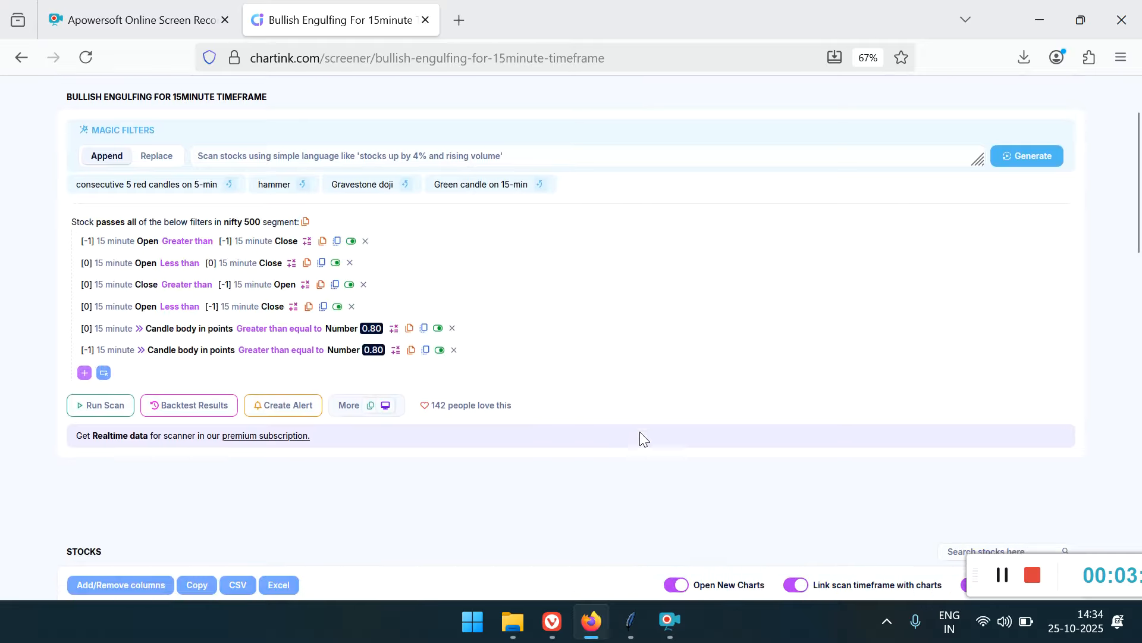
scroll(640, 433, "down", 6)
scroll(640, 441, "down", 9)
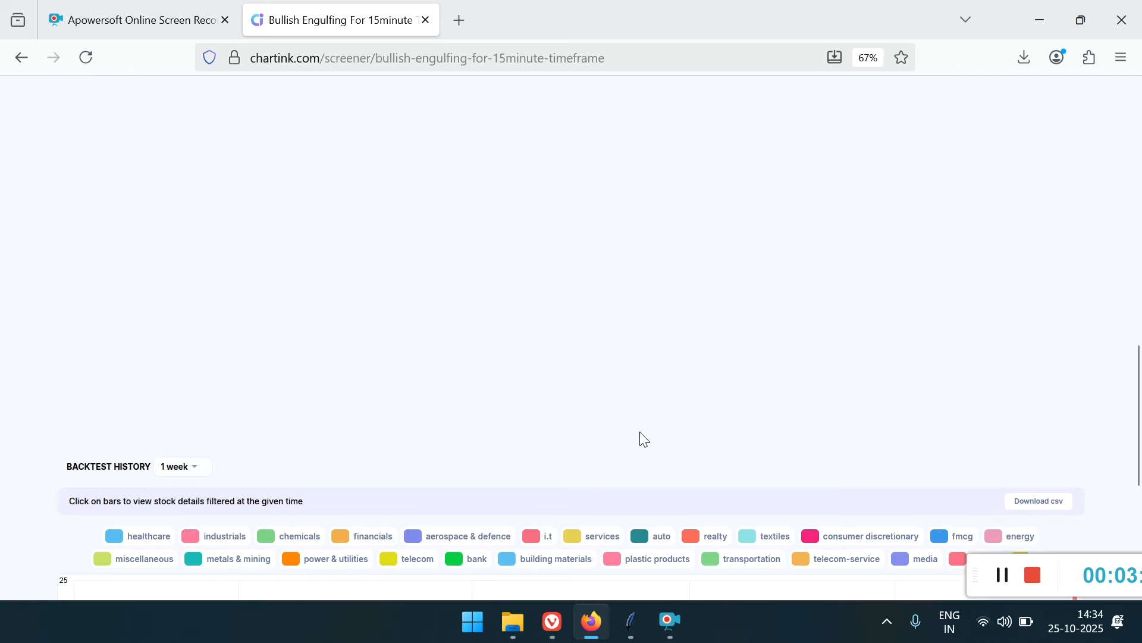
scroll(644, 439, "down", 5)
scroll(644, 439, "up", 1)
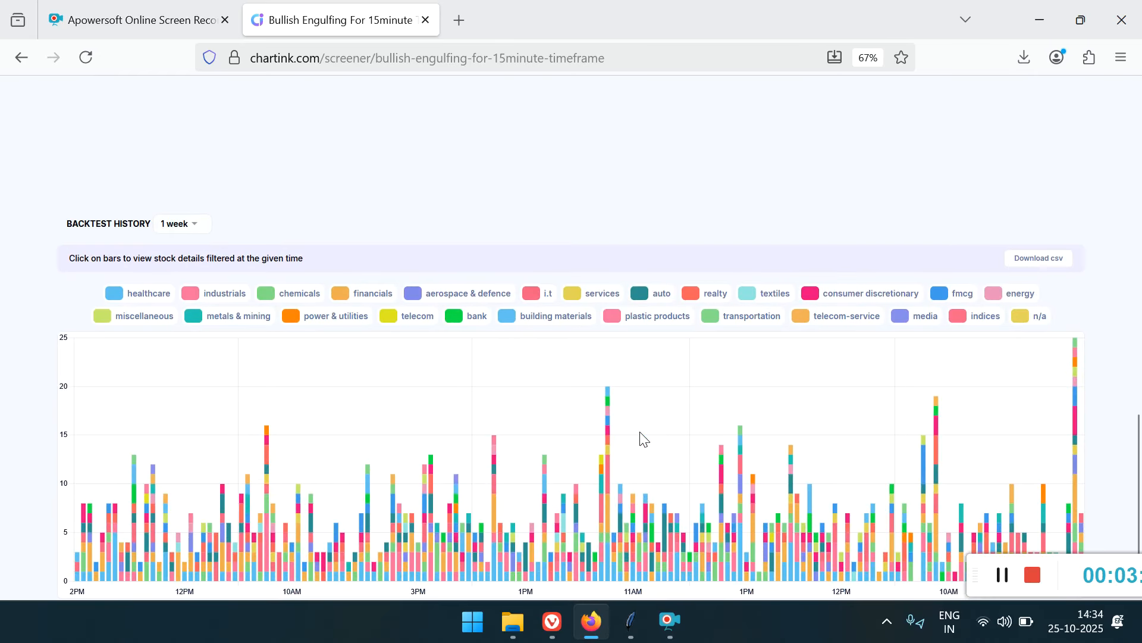
left_click(177, 231)
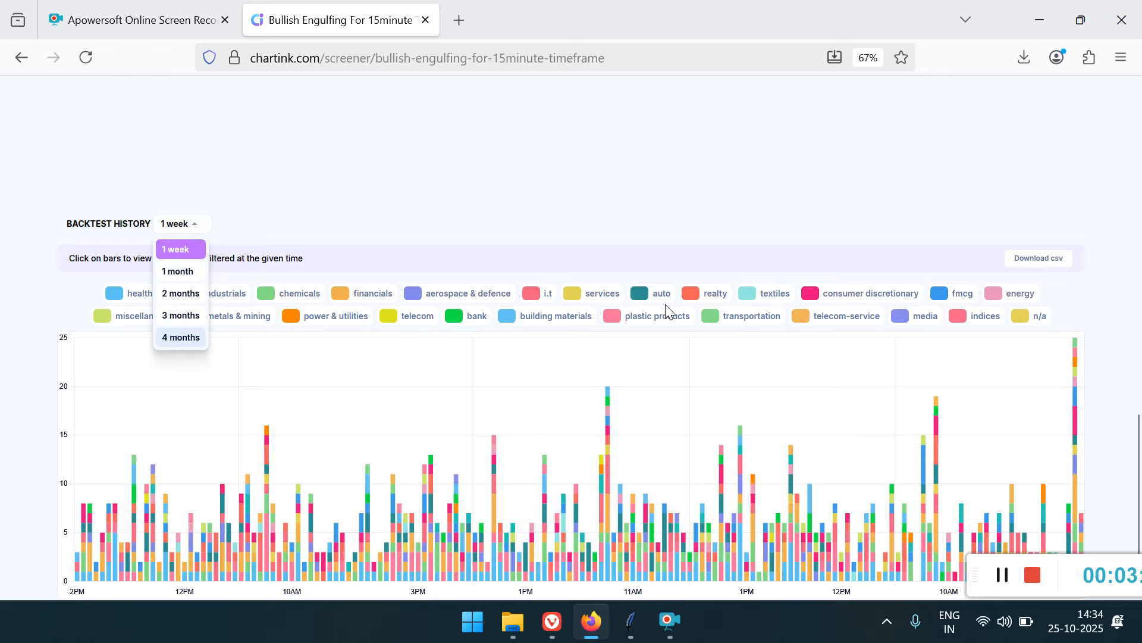
left_click(783, 224)
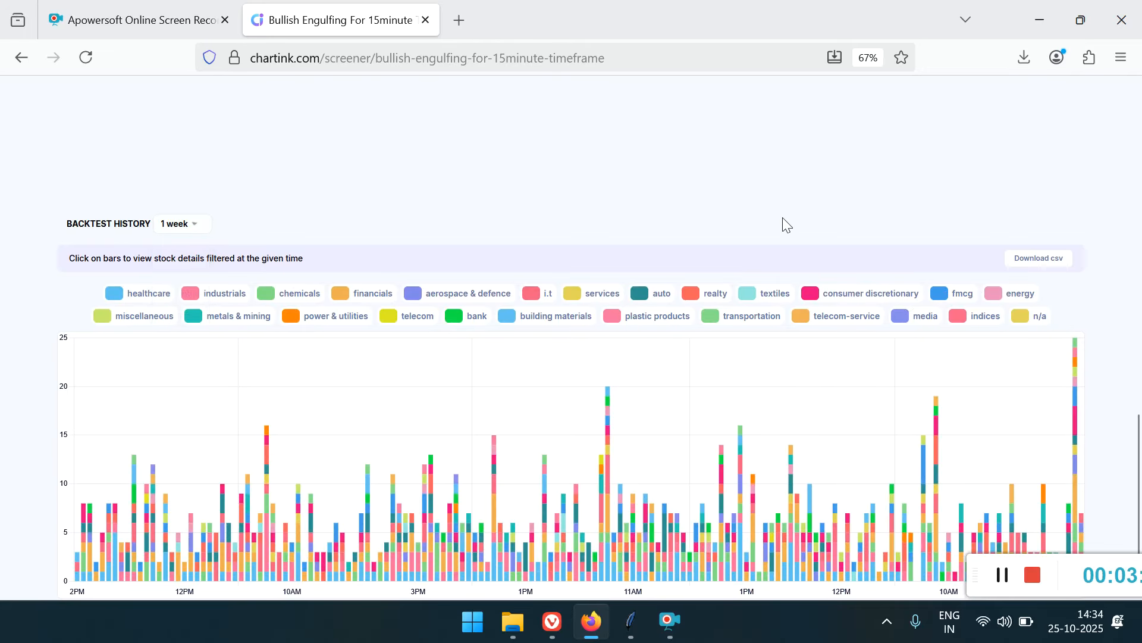
left_click(1038, 266)
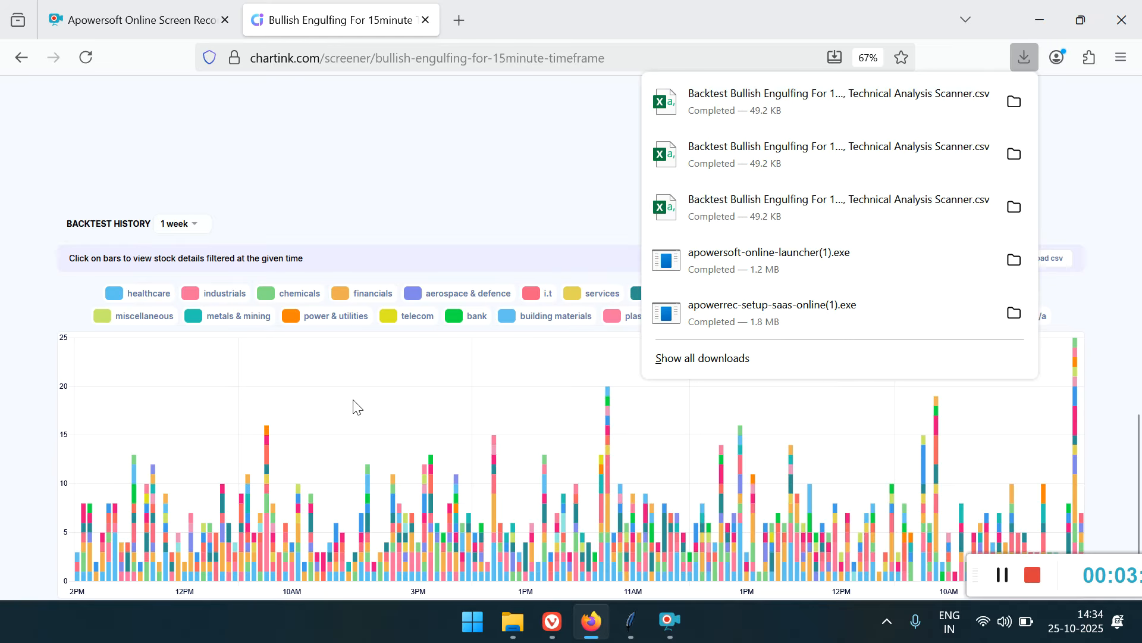
Show the stocks behind the 14-10-2025 3:00 pm bar of the backtest chart and preview the CRISIL chart.
left_click(98, 559)
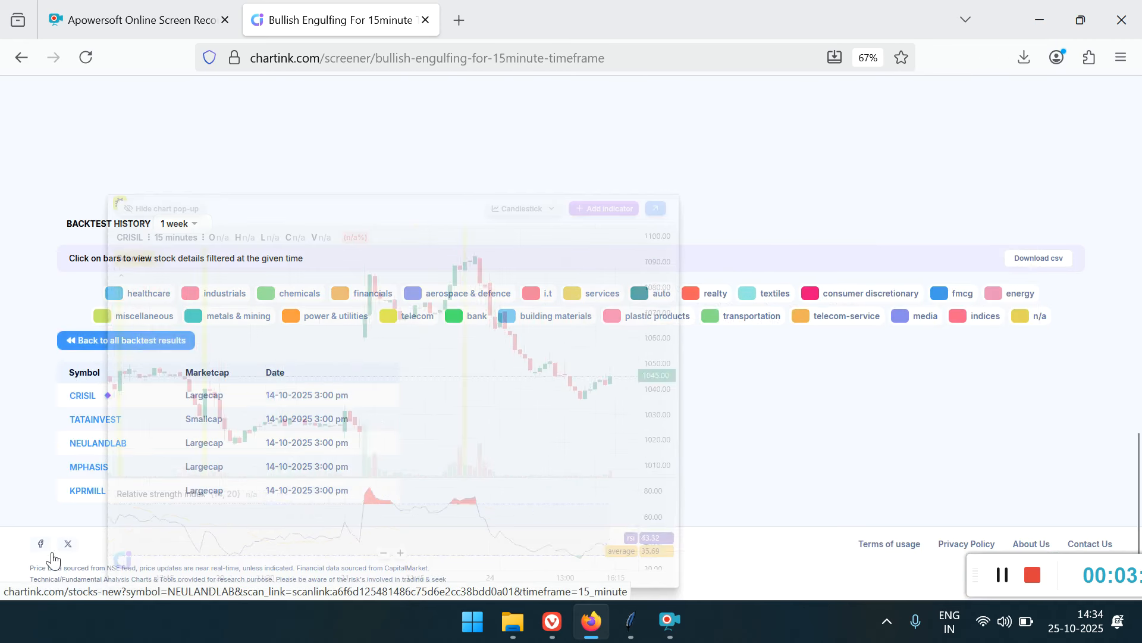
mouse_move(72, 399)
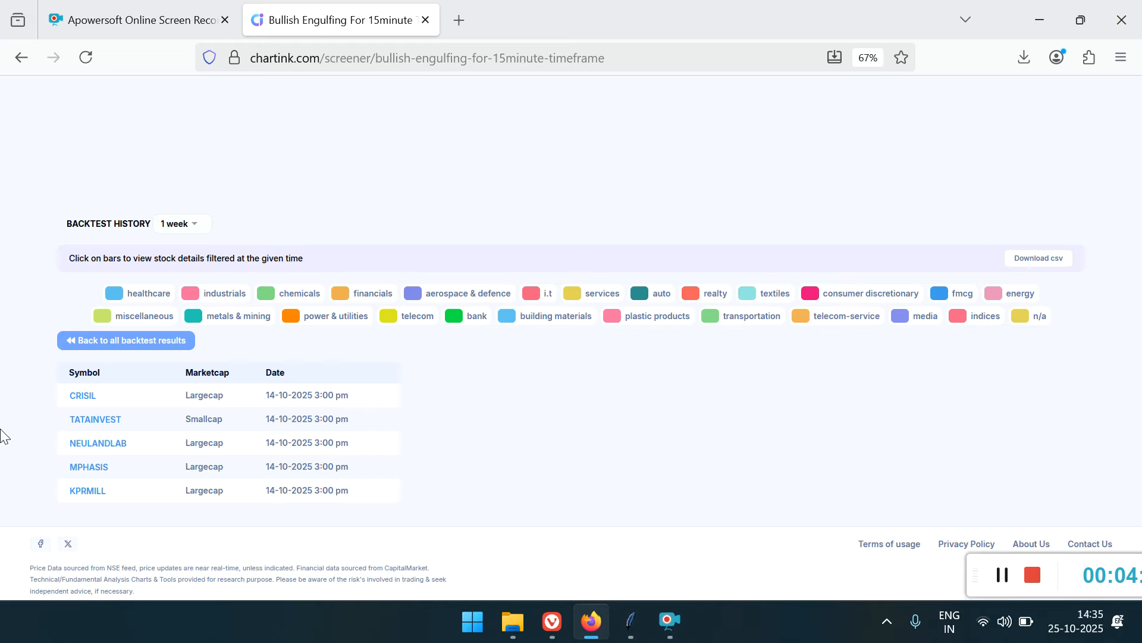
mouse_move(130, 426)
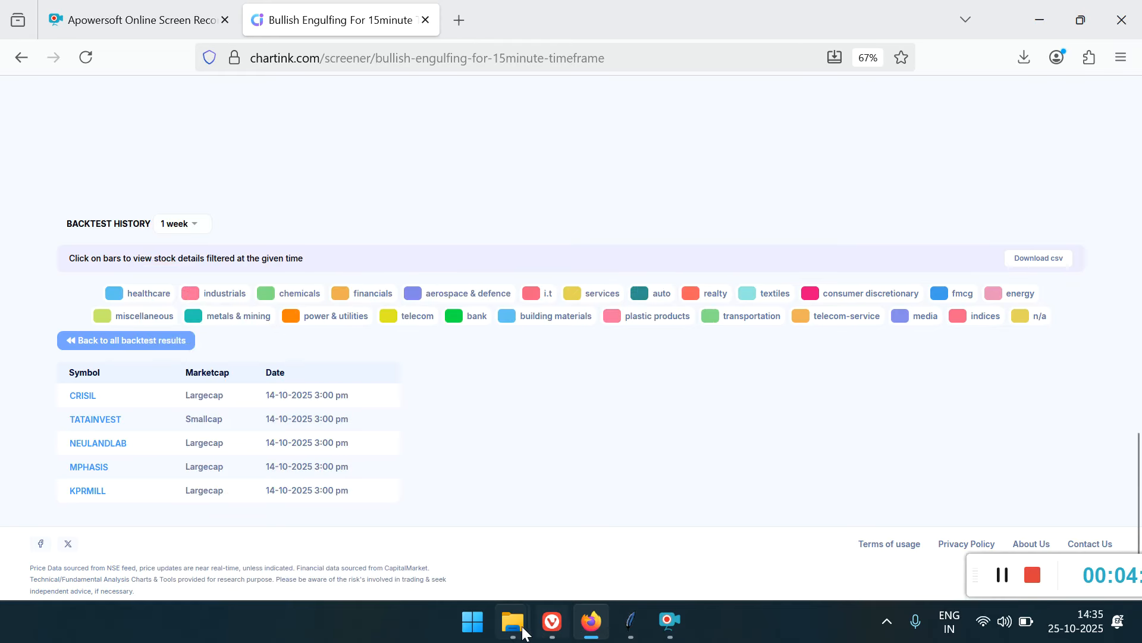
Switch to the Downloads folder in File Explorer, sort it by newest modified date, and open the Bullish Engulfing backtest CSV in Excel.
mouse_move(512, 619)
left_click(610, 532)
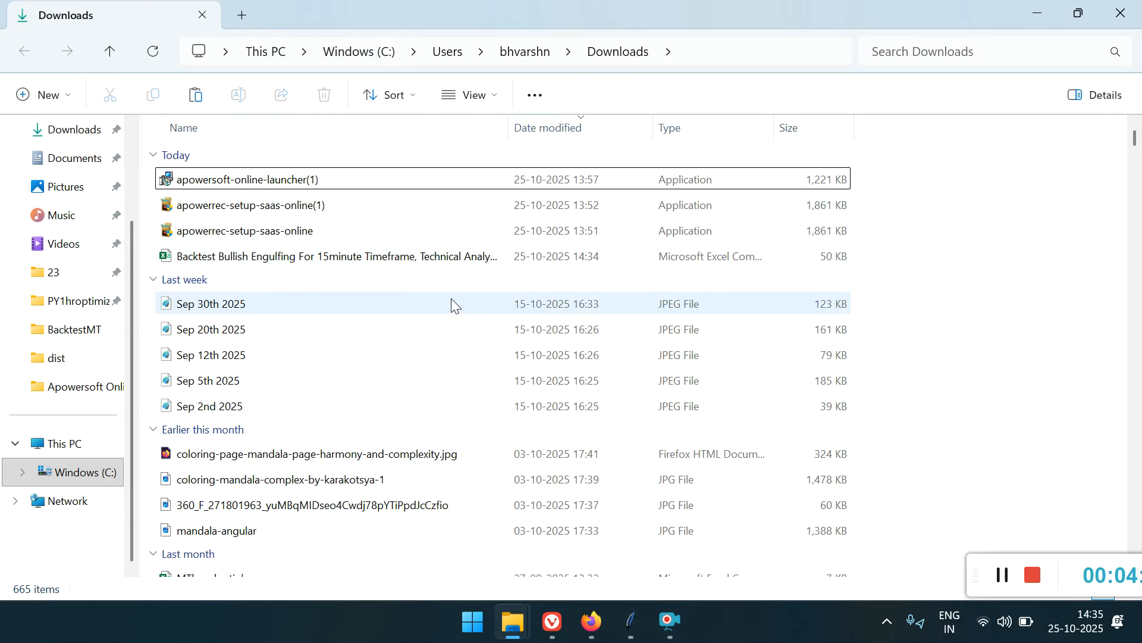
key("Up")
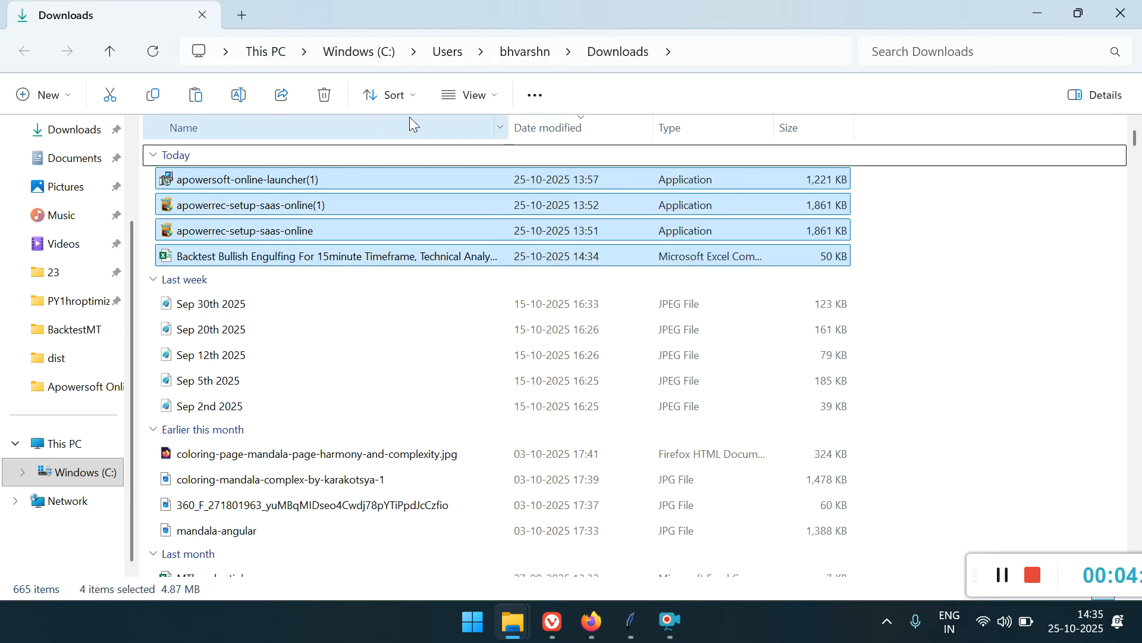
left_click(613, 129)
left_click(613, 129)
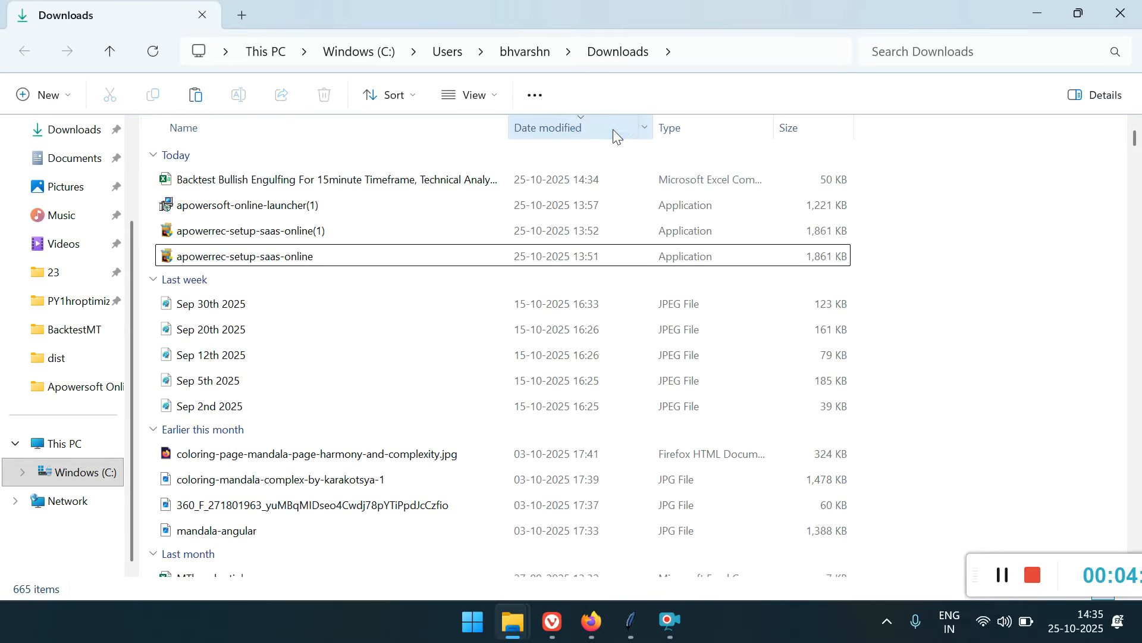
left_click(387, 188)
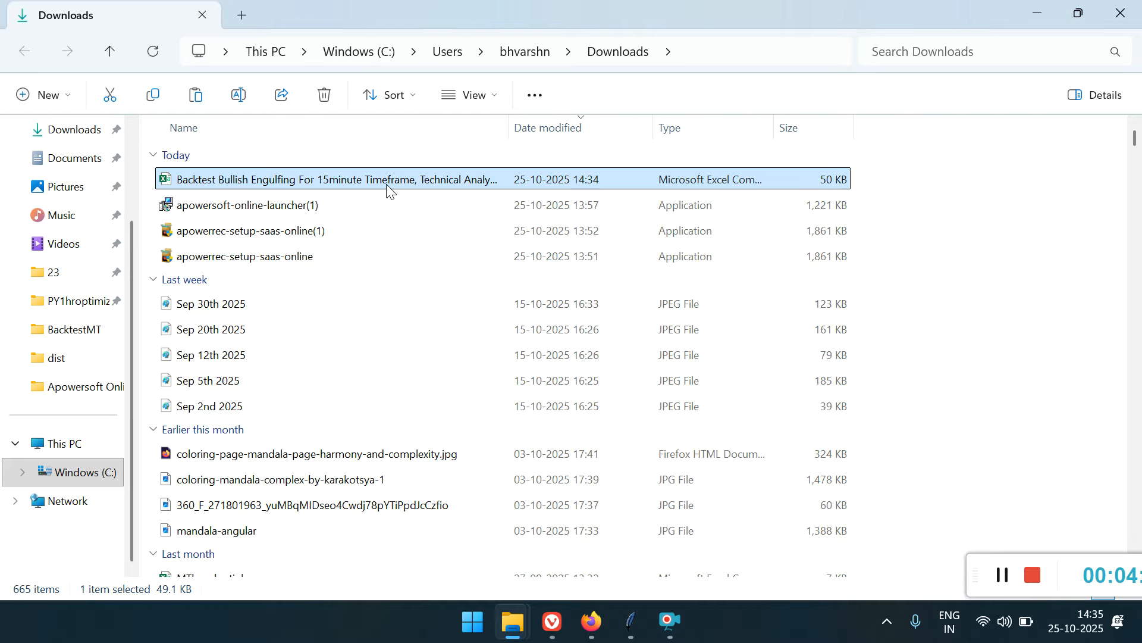
double_click(387, 189)
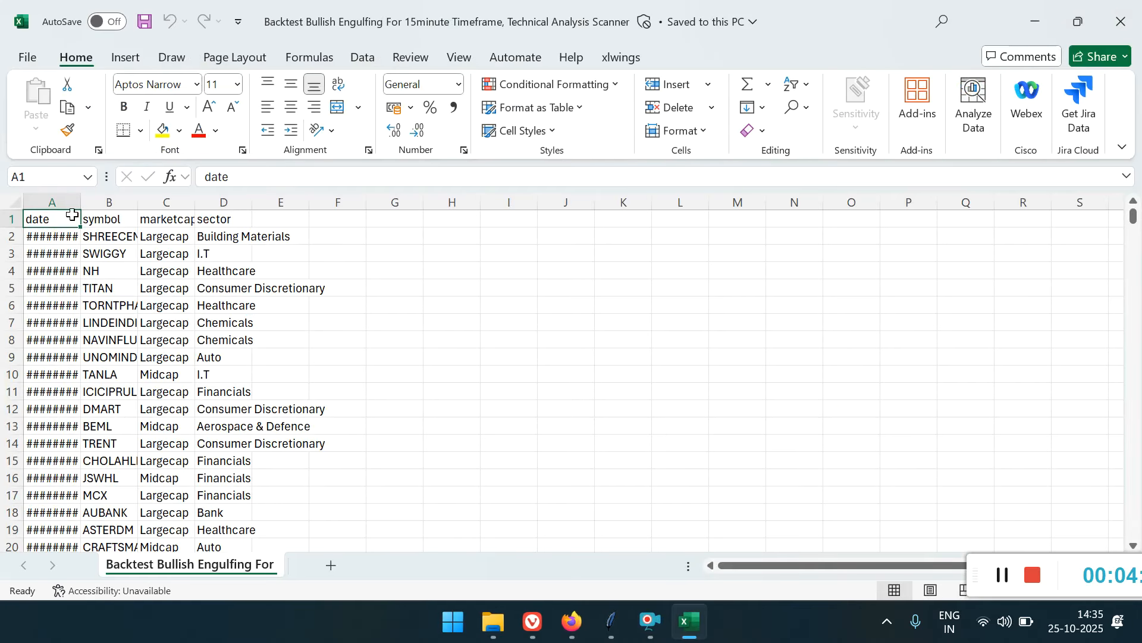
Fit the widths of all columns in the backtest sheet to their contents.
left_click(14, 204)
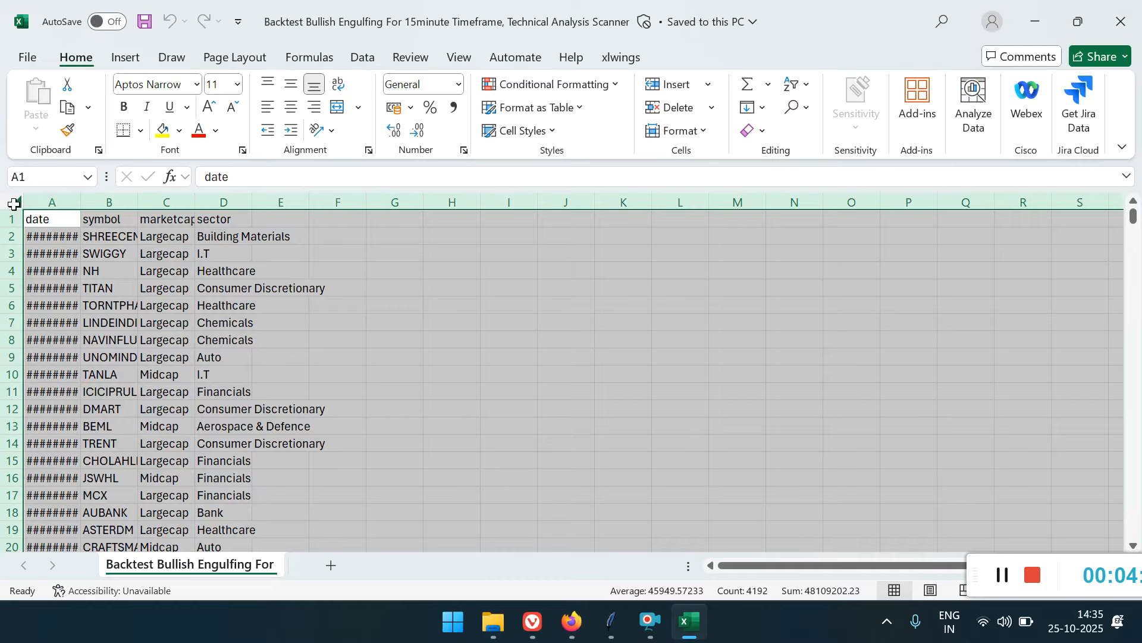
left_click(85, 205)
double_click(85, 204)
left_click(85, 204)
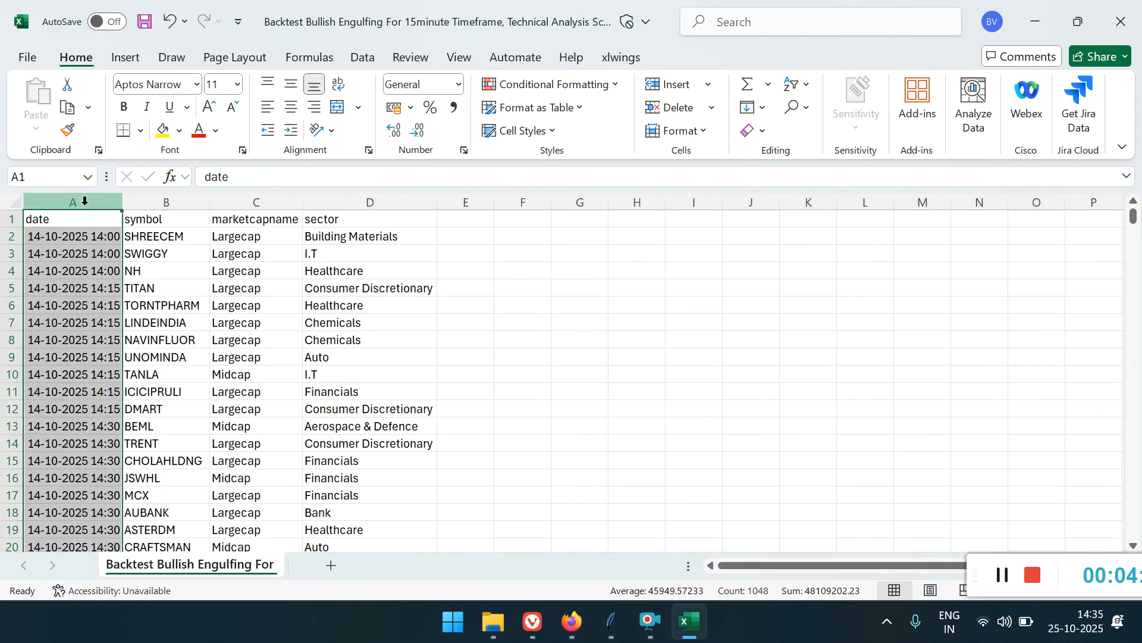
Examine the date and symbol entries at the start of the backtest sheet, and close the file without saving.
left_click(87, 463)
key("Up")
key("Up")
key("Up")
key("Up")
key("Up")
key("Up")
key("Up")
key("Up")
key("Up")
key("Up")
key("Up")
key("Up")
key("Up")
key("Up")
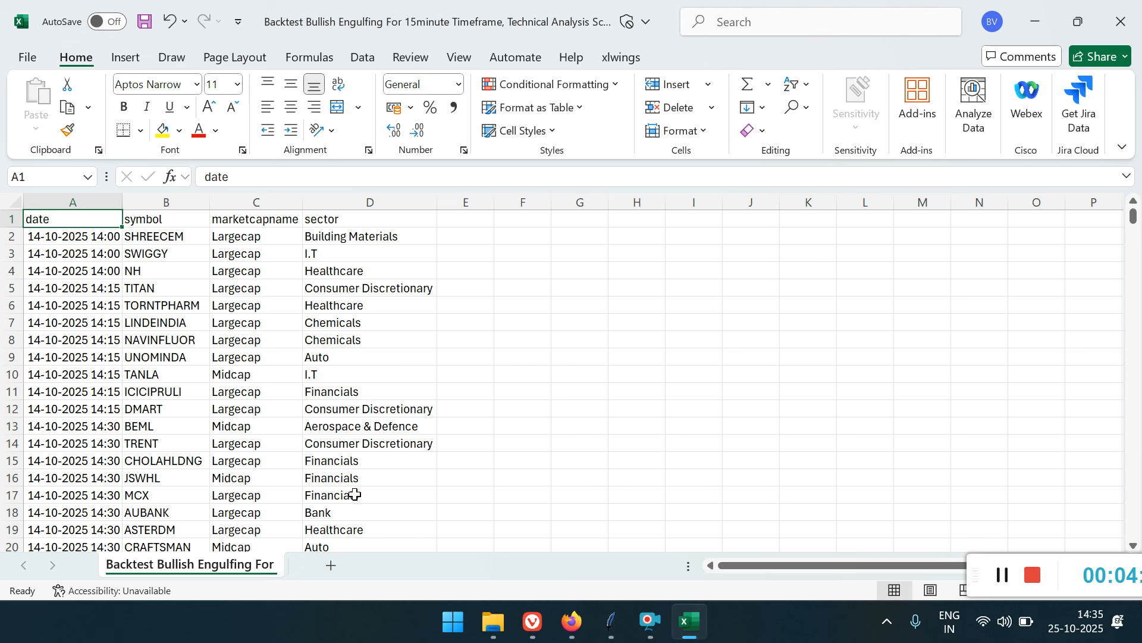
left_click(1119, 31)
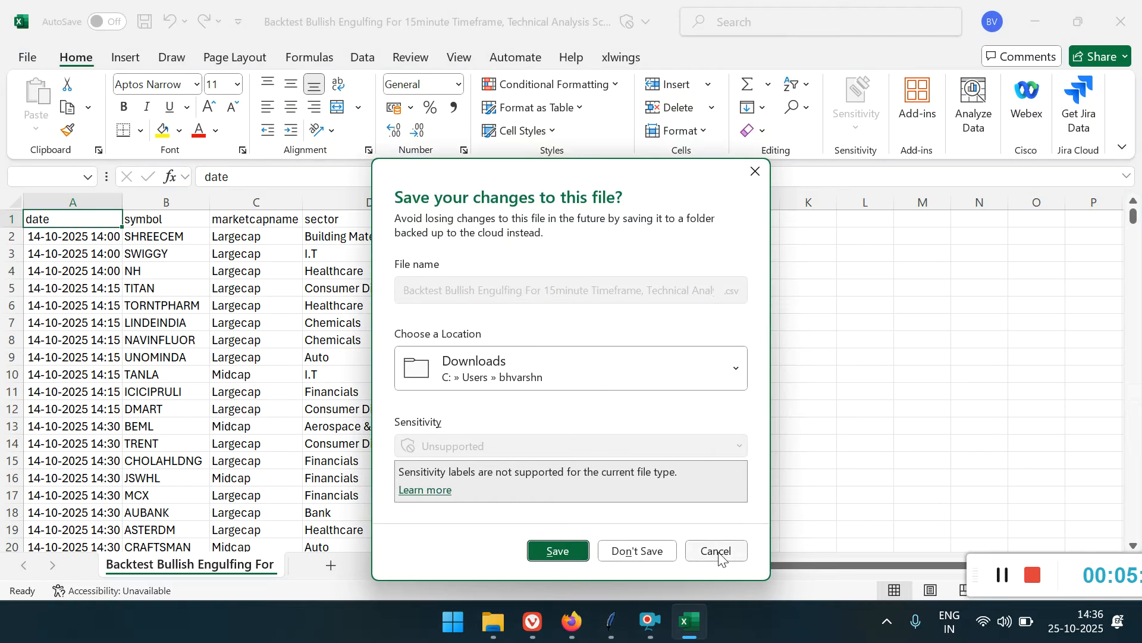
left_click(651, 549)
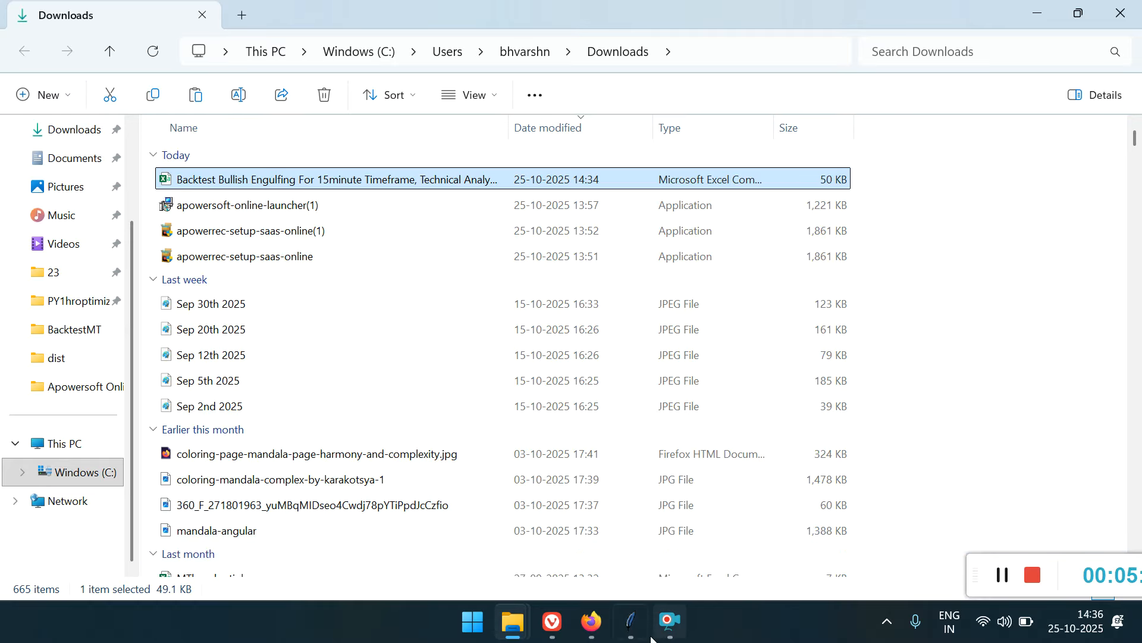
Switch to the Backtest folder window and bring up the Stock Backtesting Tool to view its input fields.
left_click(504, 627)
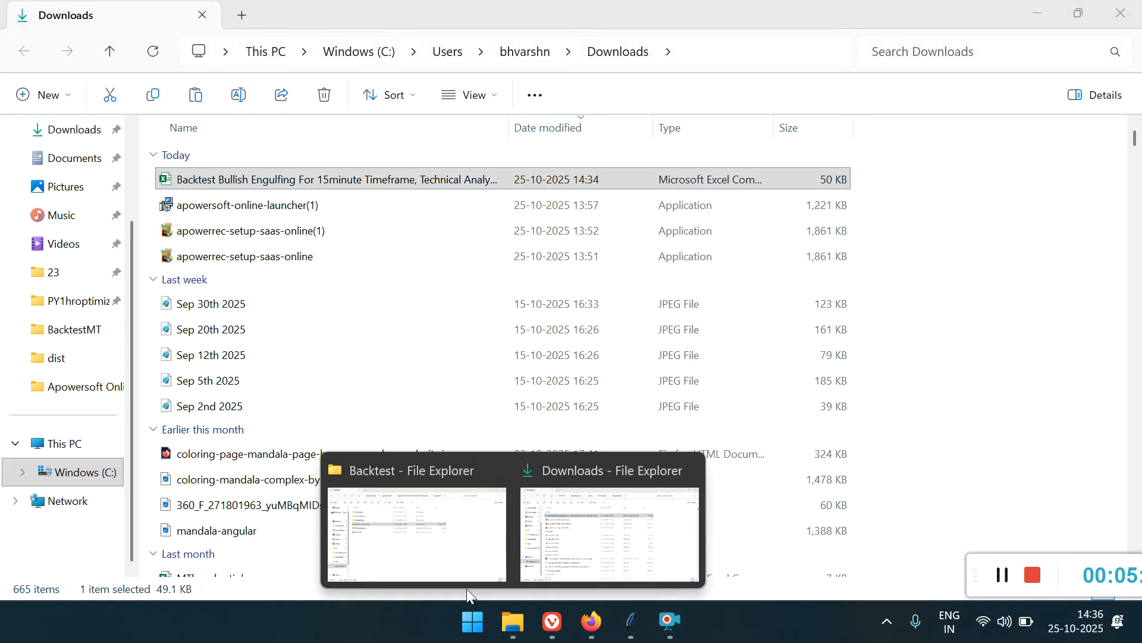
left_click(454, 543)
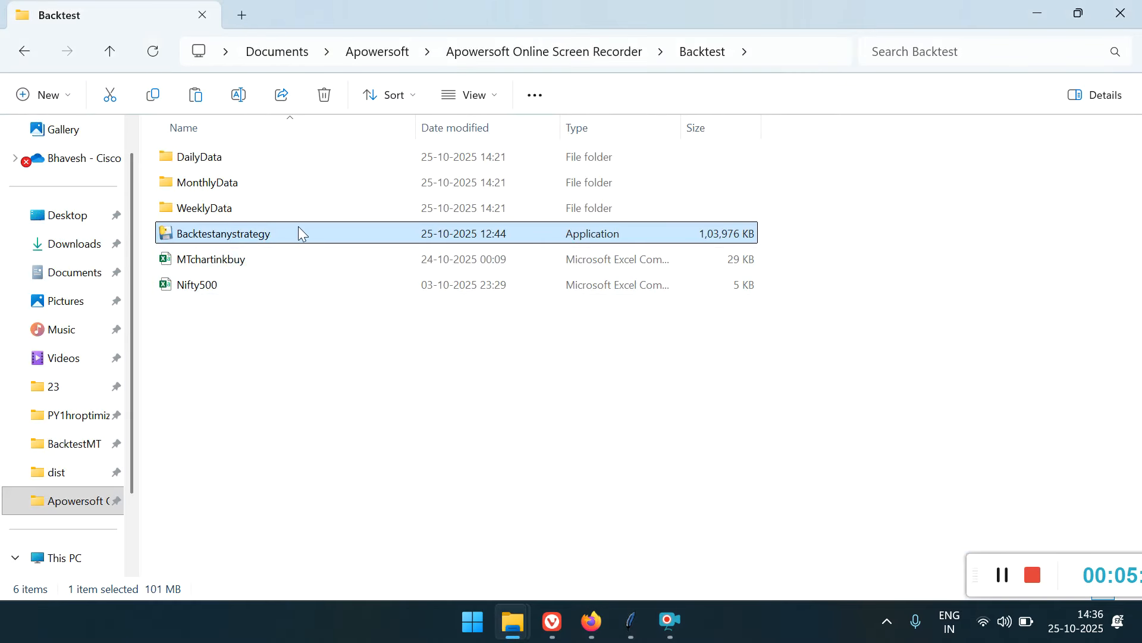
left_click(626, 632)
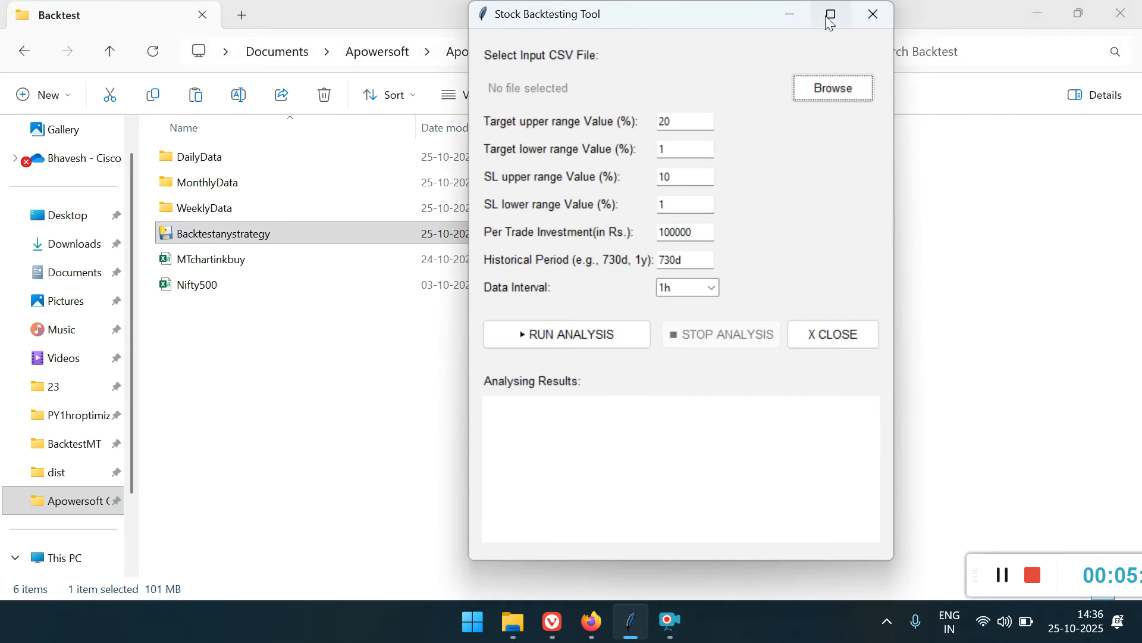
left_click(827, 15)
double_click(688, 1)
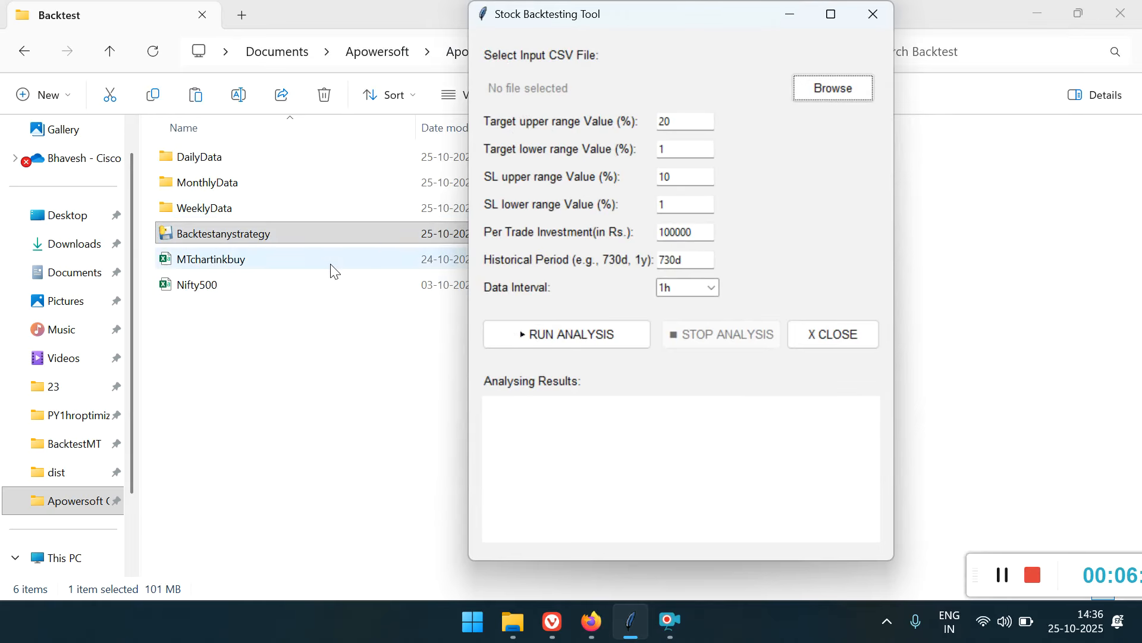
Open the MTchartinkbuy CSV from the Backtest folder and fit the date column's width to its contents.
left_click(243, 293)
left_click(225, 264)
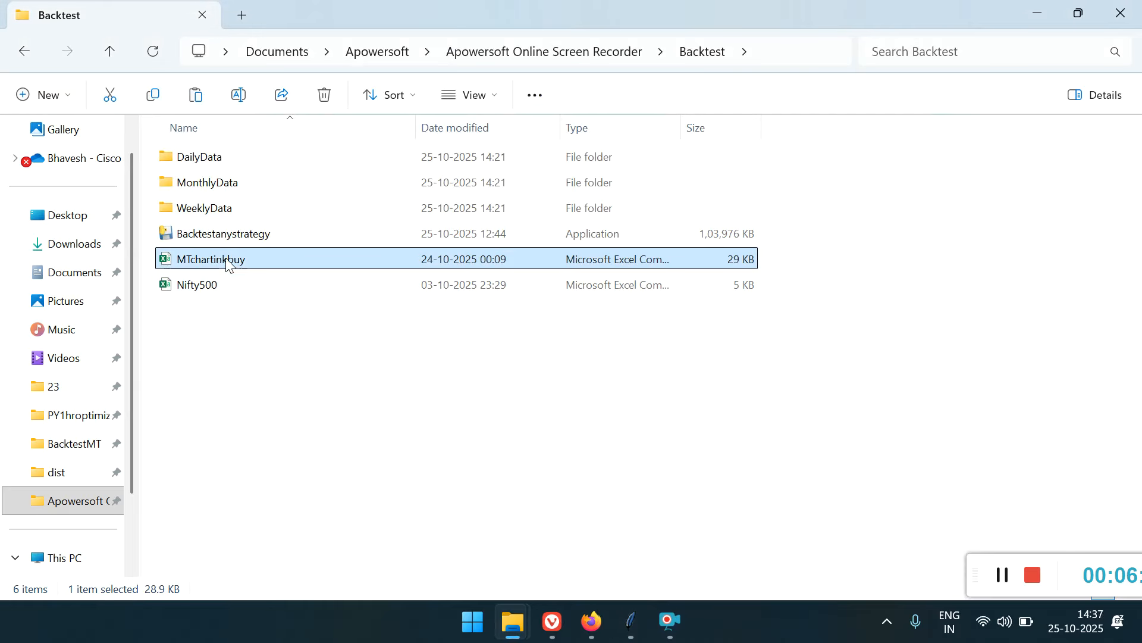
double_click(226, 263)
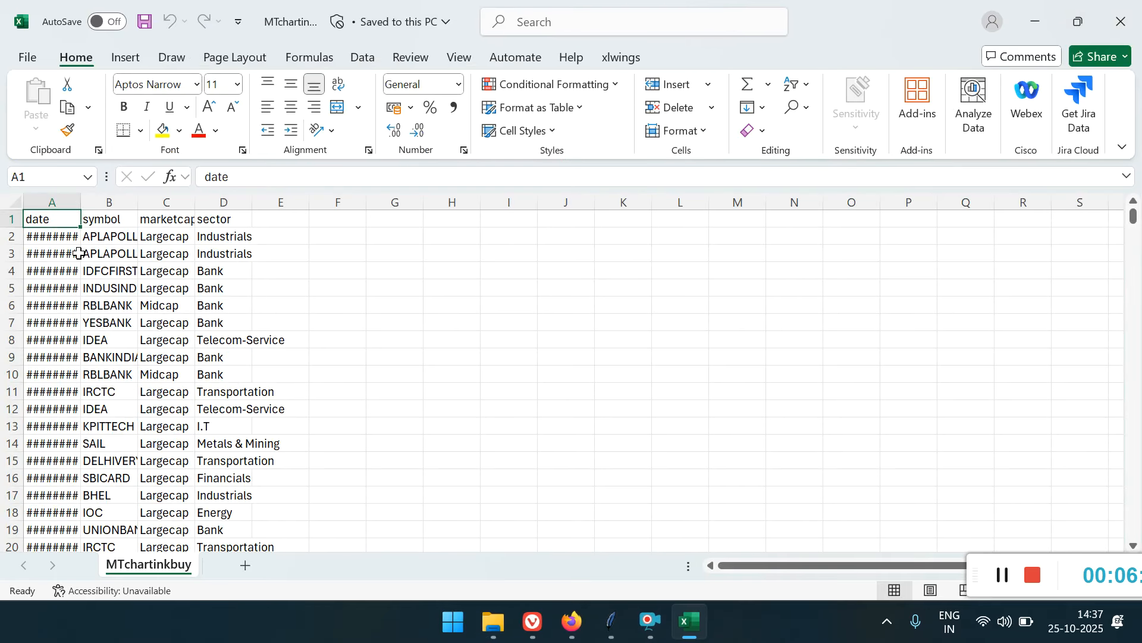
double_click(80, 200)
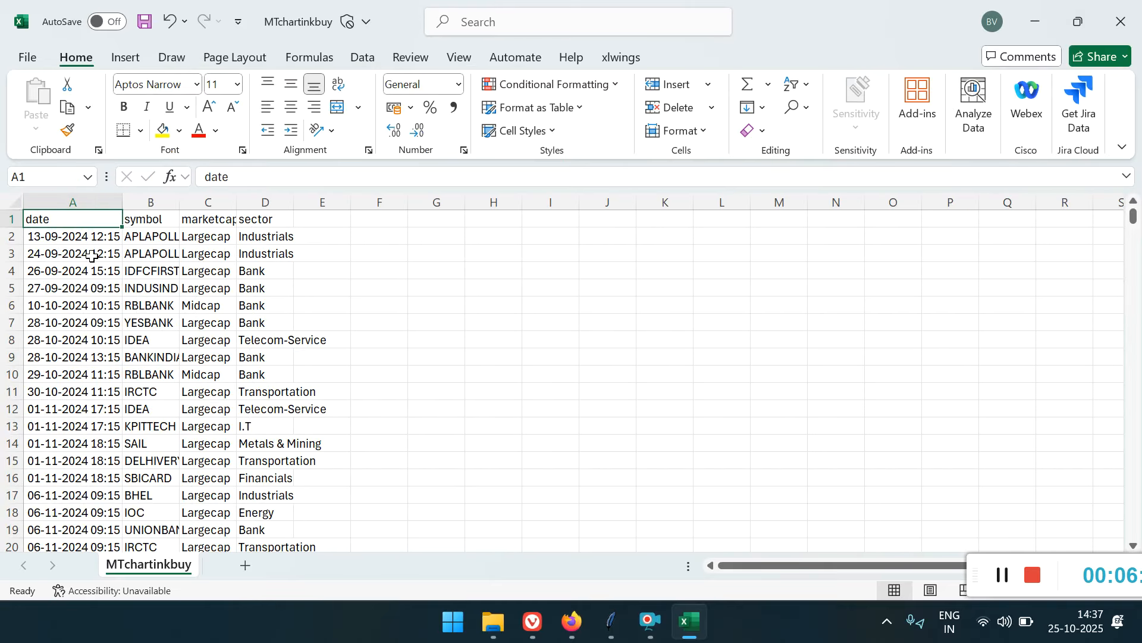
Examine the signal dates in the MTchartinkbuy date column, from row 6 down to row 310.
left_click(61, 300)
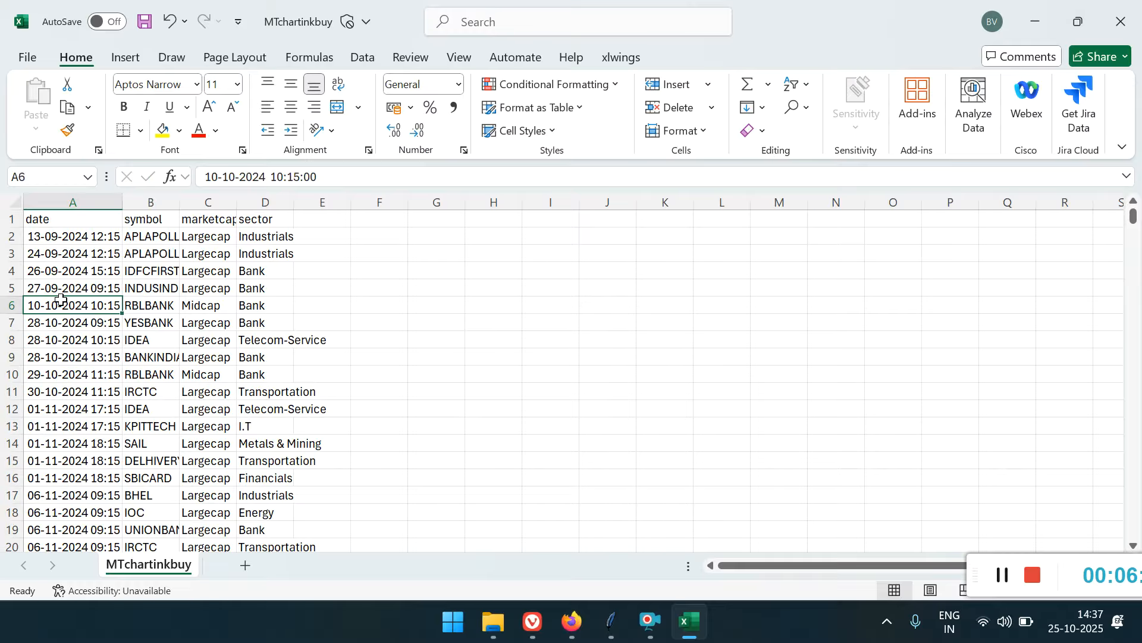
key("Page_Down")
key("Page_Down")
key("Page_Down")
key("Page_Down")
key("Page_Down")
key("Page_Down")
key("Page_Down")
key("Page_Down")
key("Page_Down")
key("Page_Down")
key("Page_Down")
key("Page_Down")
key("Page_Down")
key("Page_Down")
key("Page_Down")
key("Page_Down")
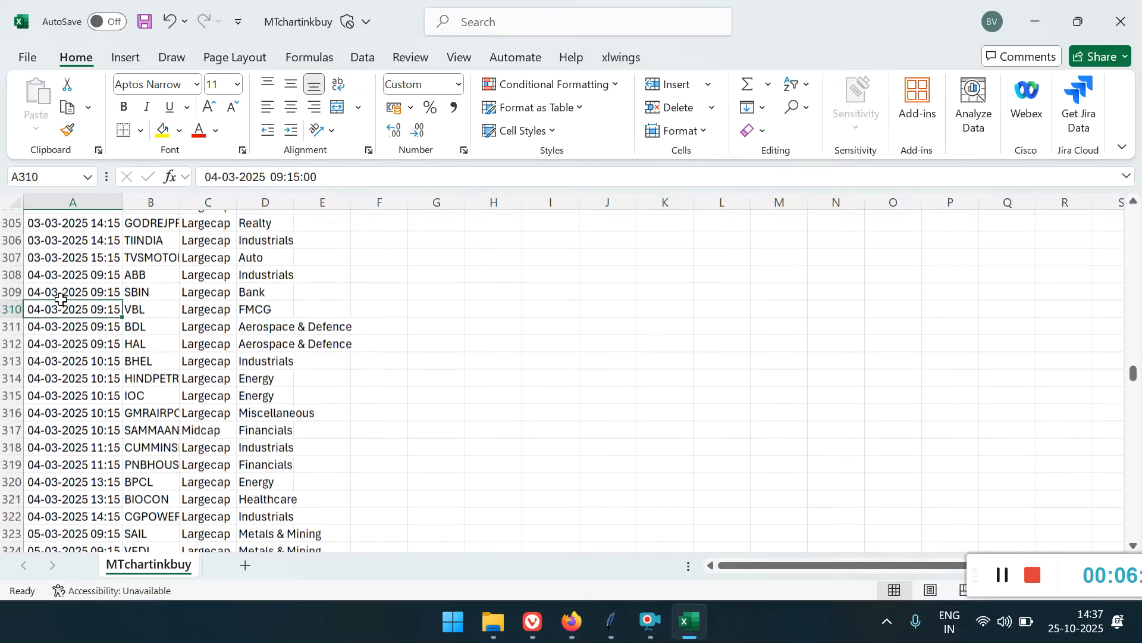
Examine the remaining signal dates in the MTchartinkbuy sheet from row 310 to past the end of the data.
key("Page_Down")
key("Page_Down")
key("Page_Down")
key("Page_Down")
key("Page_Down")
key("Page_Down")
key("Page_Down")
key("Page_Down")
key("Page_Down")
key("Page_Down")
key("Page_Down")
key("Page_Down")
key("Page_Down")
key("Page_Down")
key("Page_Down")
key("Page_Down")
key("Page_Down")
key("Page_Down")
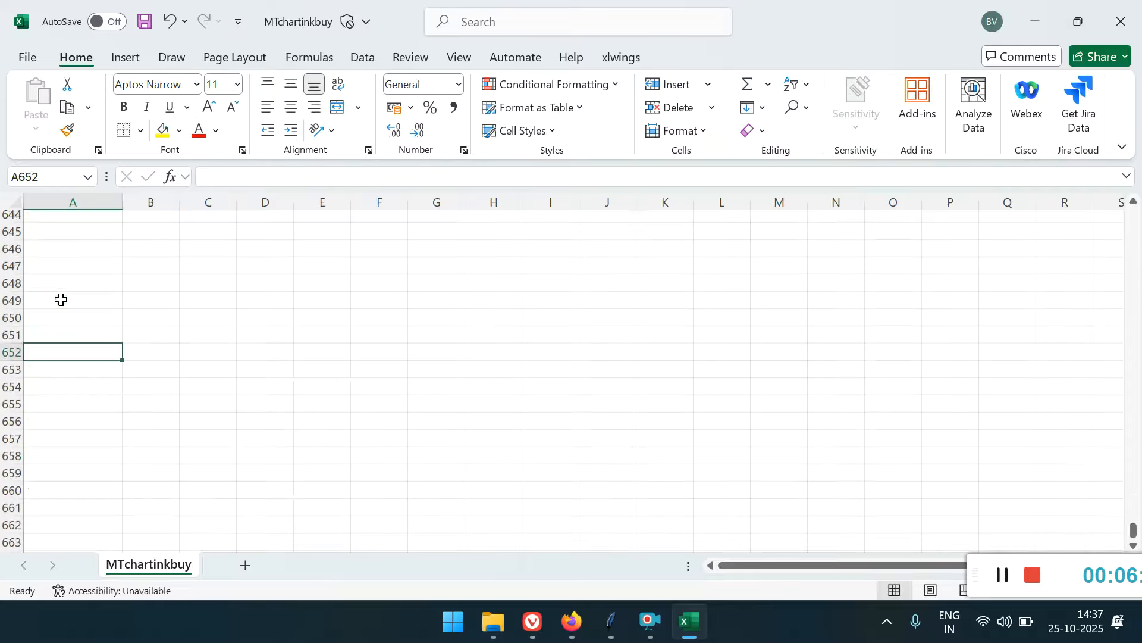
Review the signal dates between rows 291 and 538 again, and close MTchartinkbuy without saving.
key("Page_Up")
key("Page_Up")
key("Page_Up")
key("Page_Up")
key("Page_Up")
key("Page_Up")
key("Page_Up")
key("Page_Up")
key("Page_Up")
key("Page_Up")
key("Page_Up")
key("Page_Up")
key("Page_Up")
key("Page_Up")
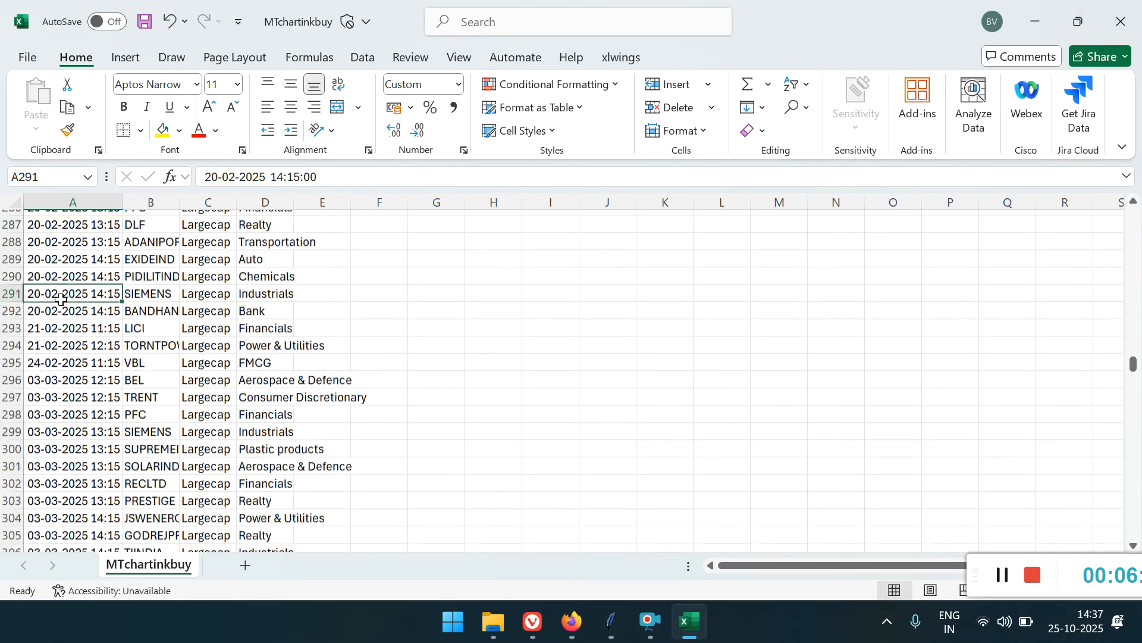
key("Page_Up")
key("Page_Up")
key("Page_Down")
key("Page_Down")
key("Page_Down")
key("Page_Down")
key("Page_Down")
key("Page_Down")
key("Page_Down")
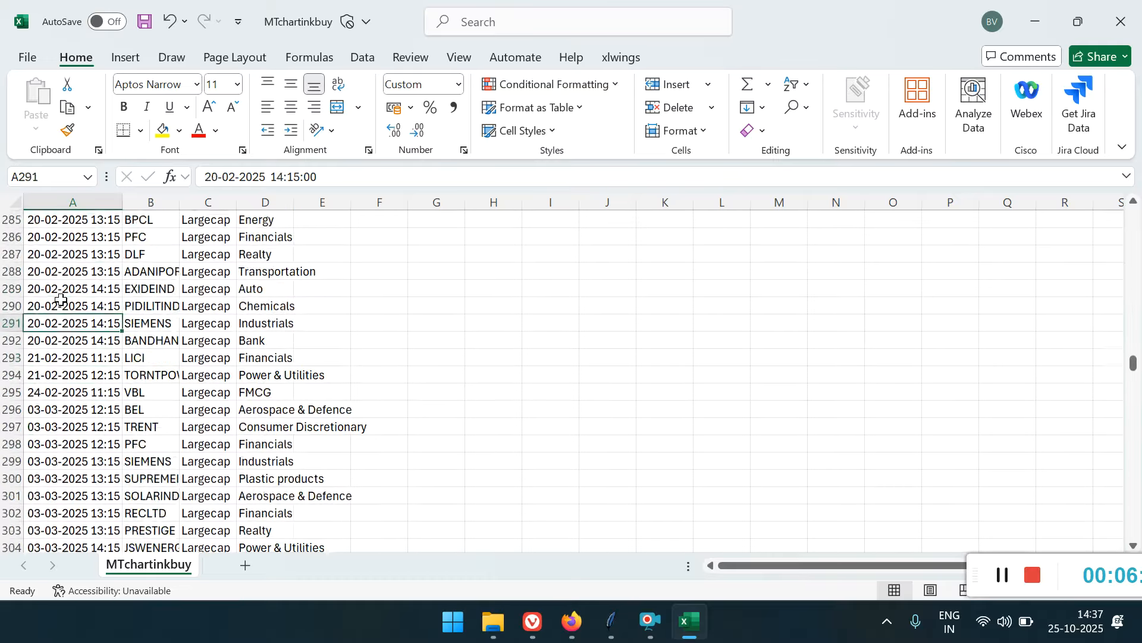
key("Page_Down")
key("Page_Down")
key("Page_Down")
key("Page_Down")
key("Page_Down")
key("Page_Down")
key("Page_Down")
key("Page_Down")
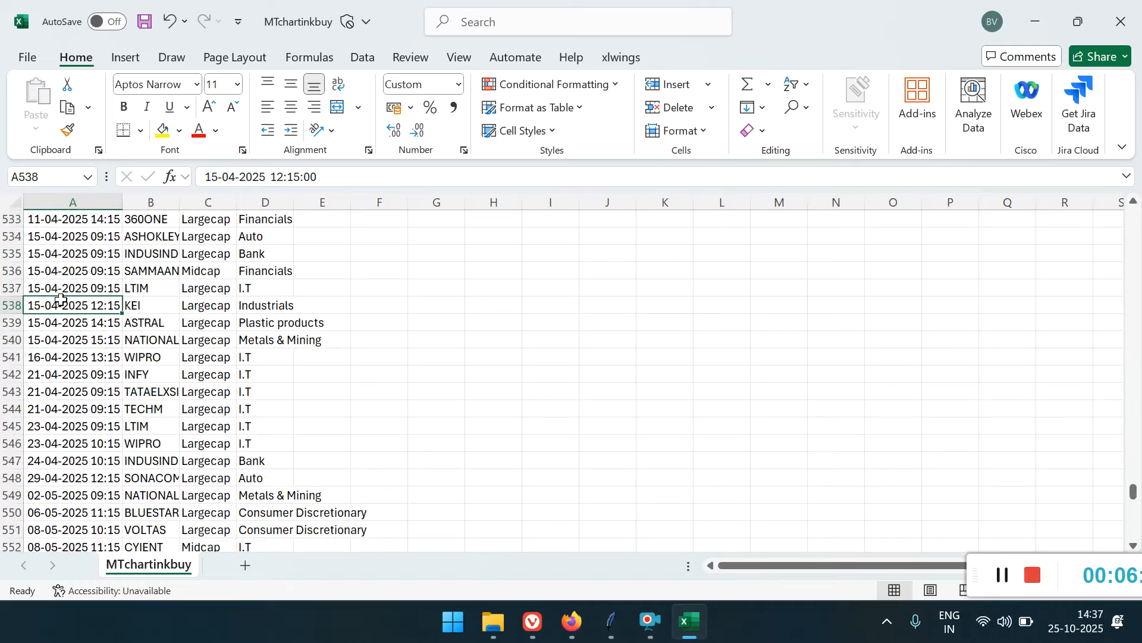
left_click(1127, 29)
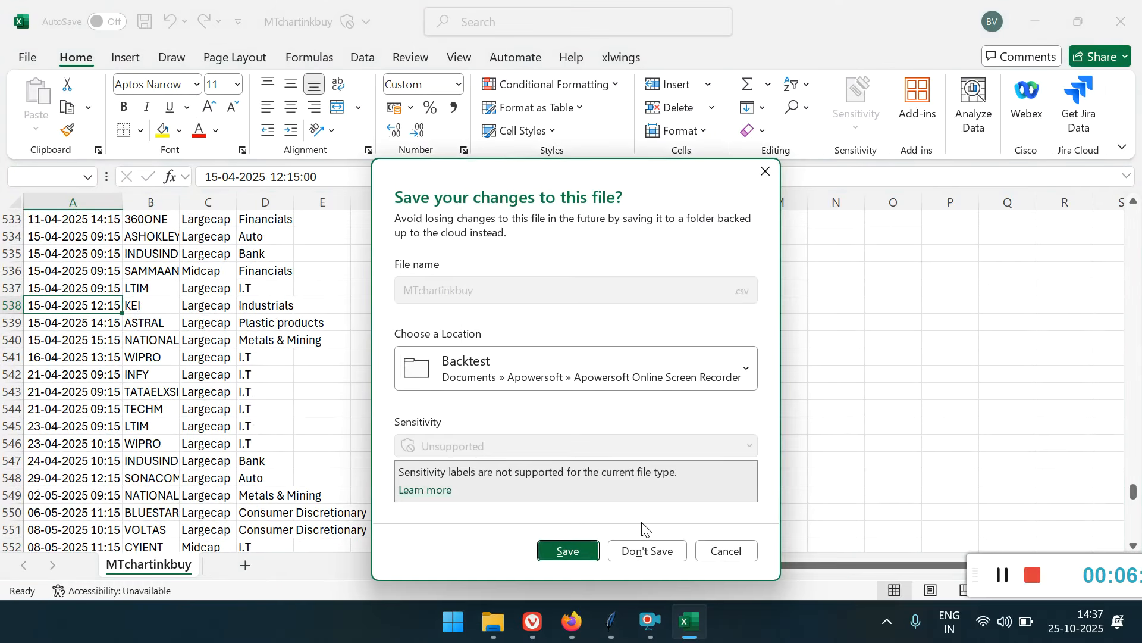
left_click(654, 551)
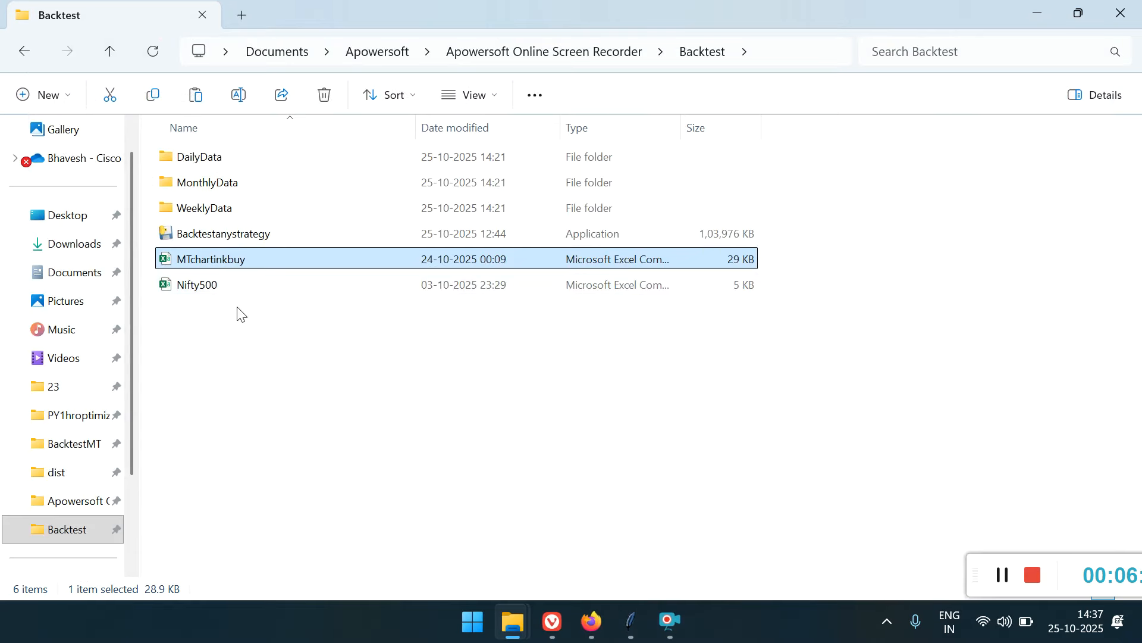
Switch to the Stock Backtesting Tool, choose MTchartinkbuy.csv as the input CSV file, and open the Target lower range value for editing.
mouse_move(632, 629)
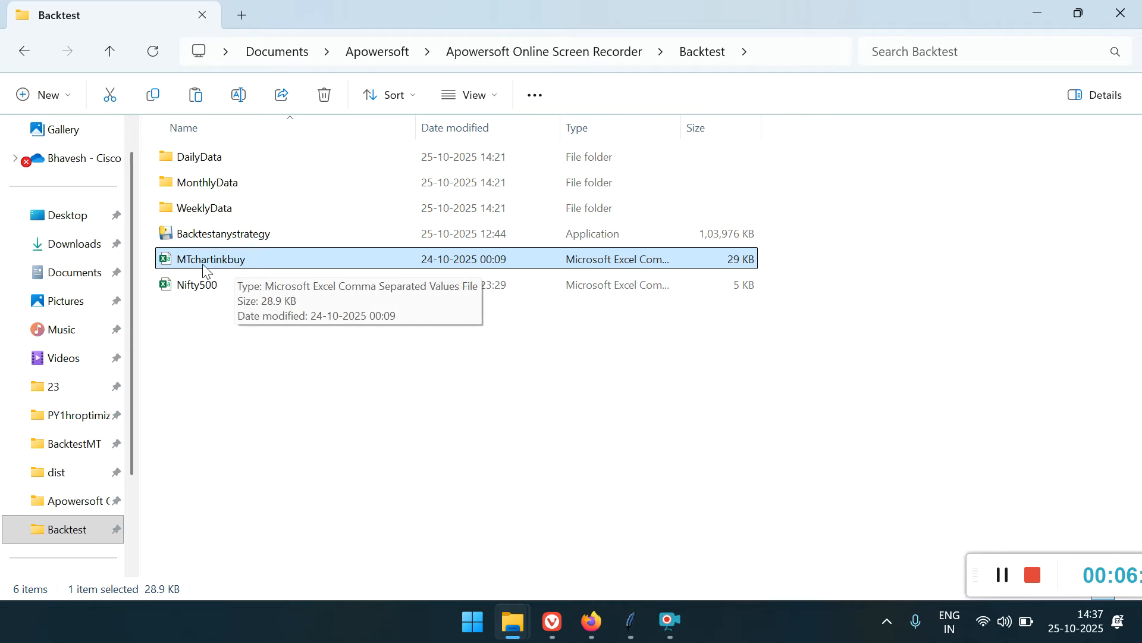
left_click(629, 623)
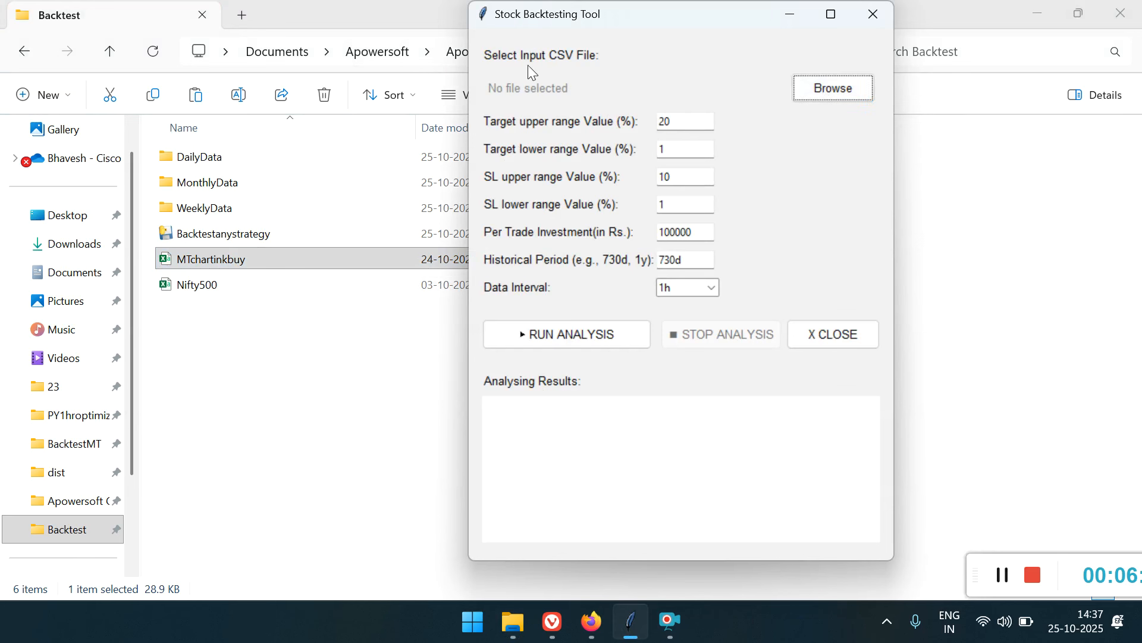
left_click(834, 88)
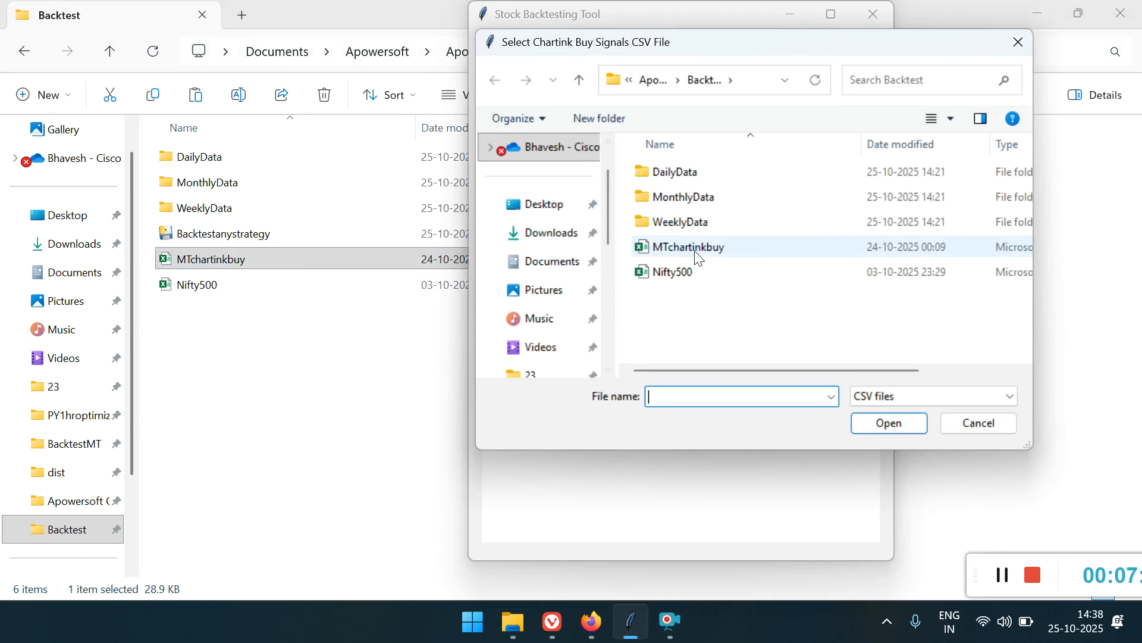
double_click(690, 246)
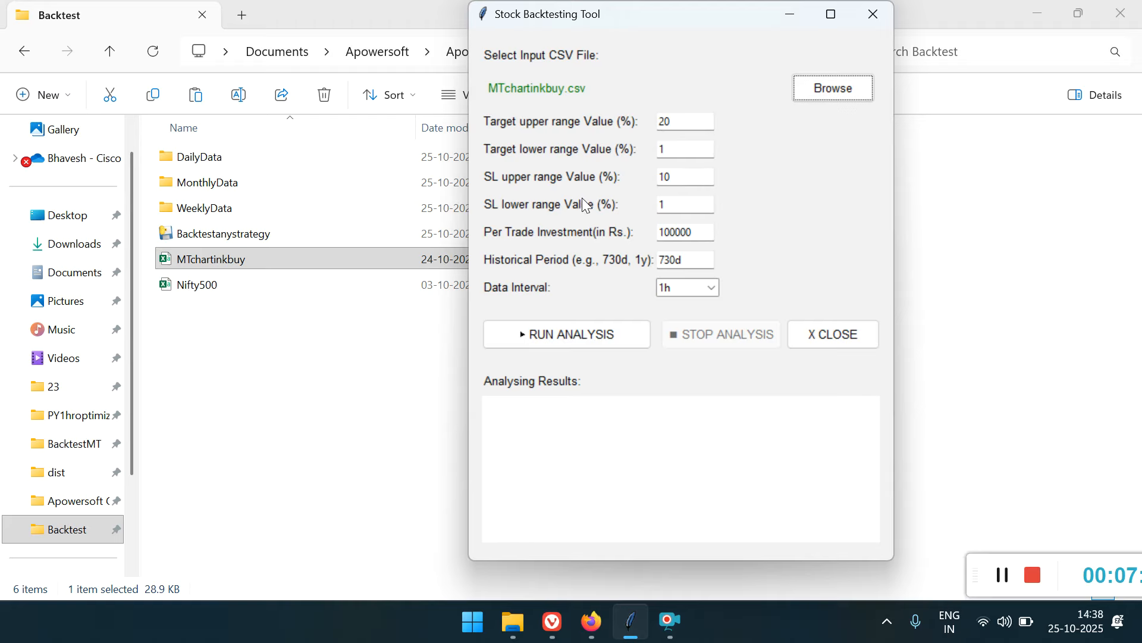
left_click(672, 148)
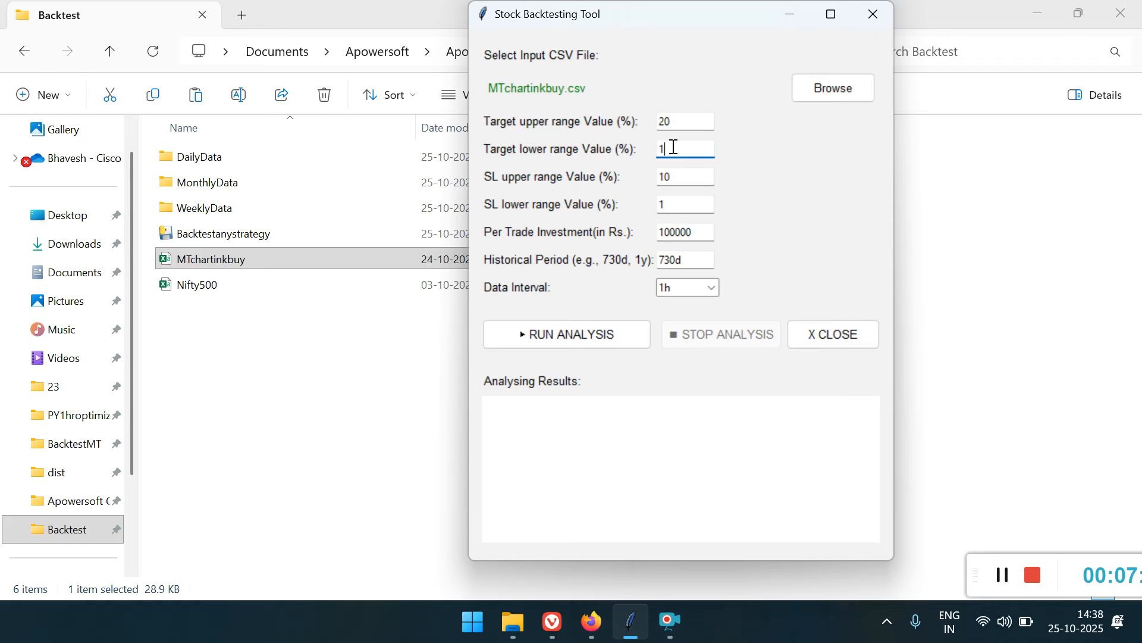
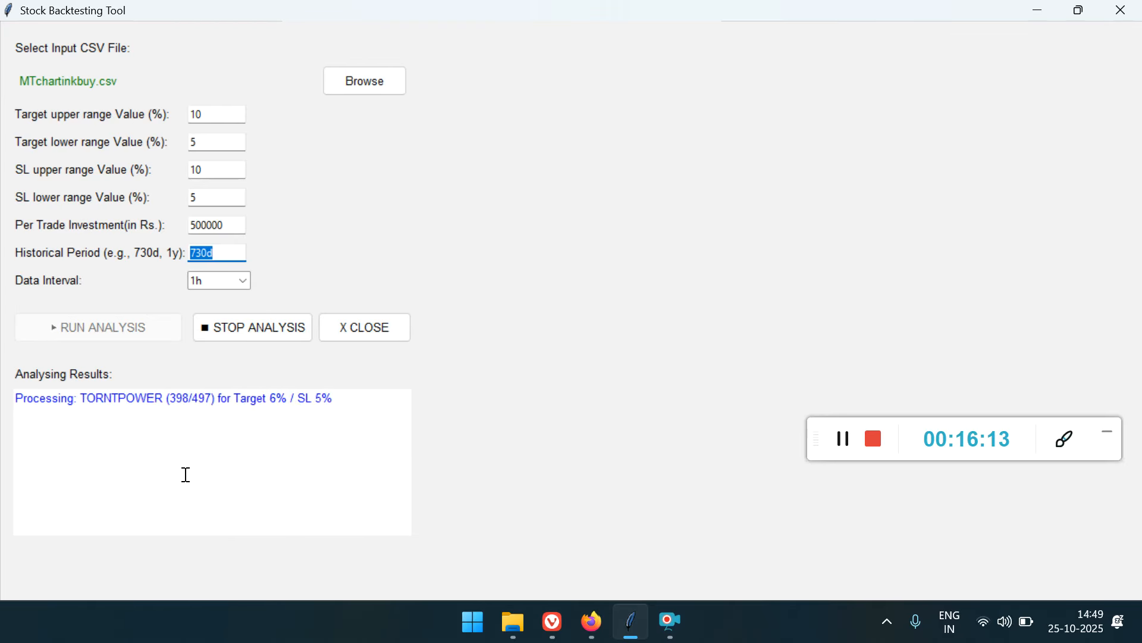
Switch to the Backtest folder window and open the T1.05_SL5pc_MTbuy result file, accepting the default data conversions.
mouse_move(515, 637)
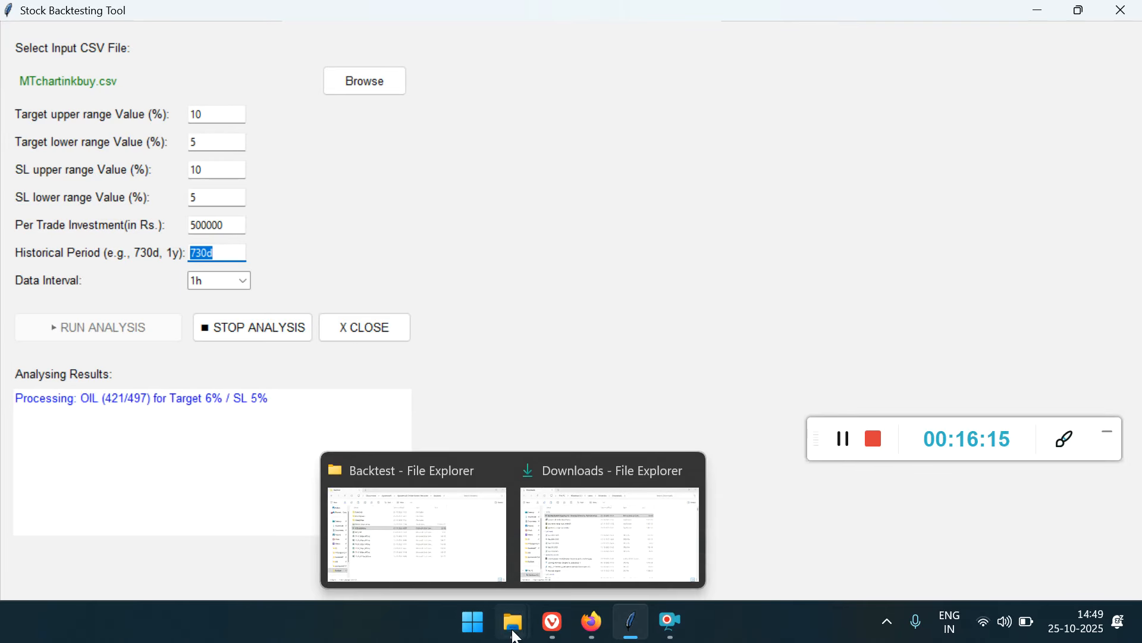
left_click(411, 551)
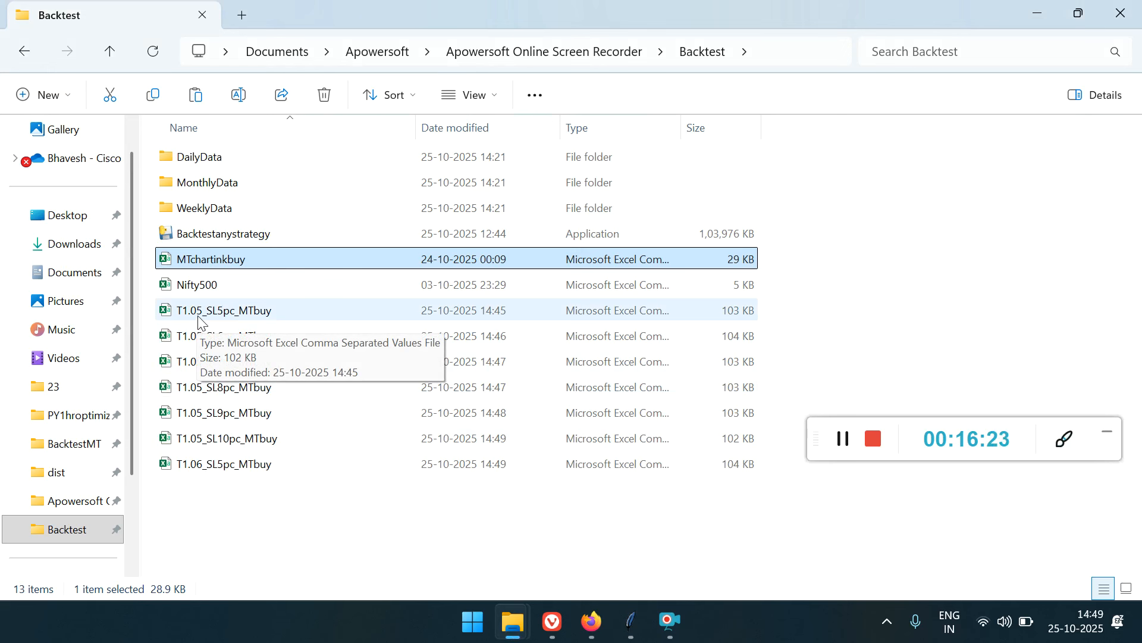
left_click(257, 312)
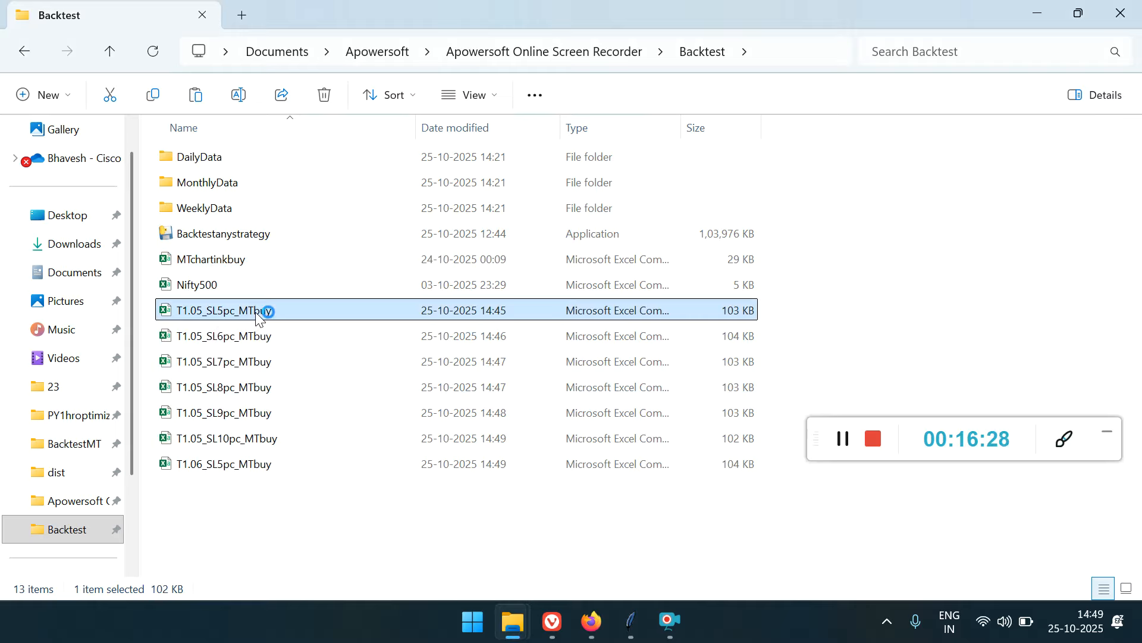
double_click(257, 313)
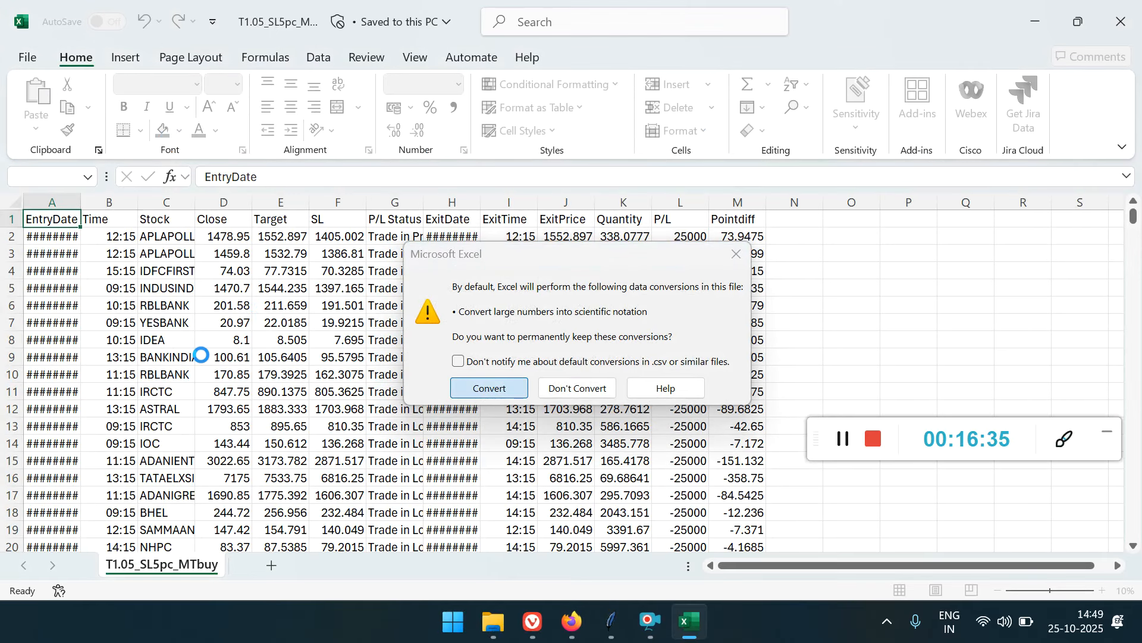
key("Return")
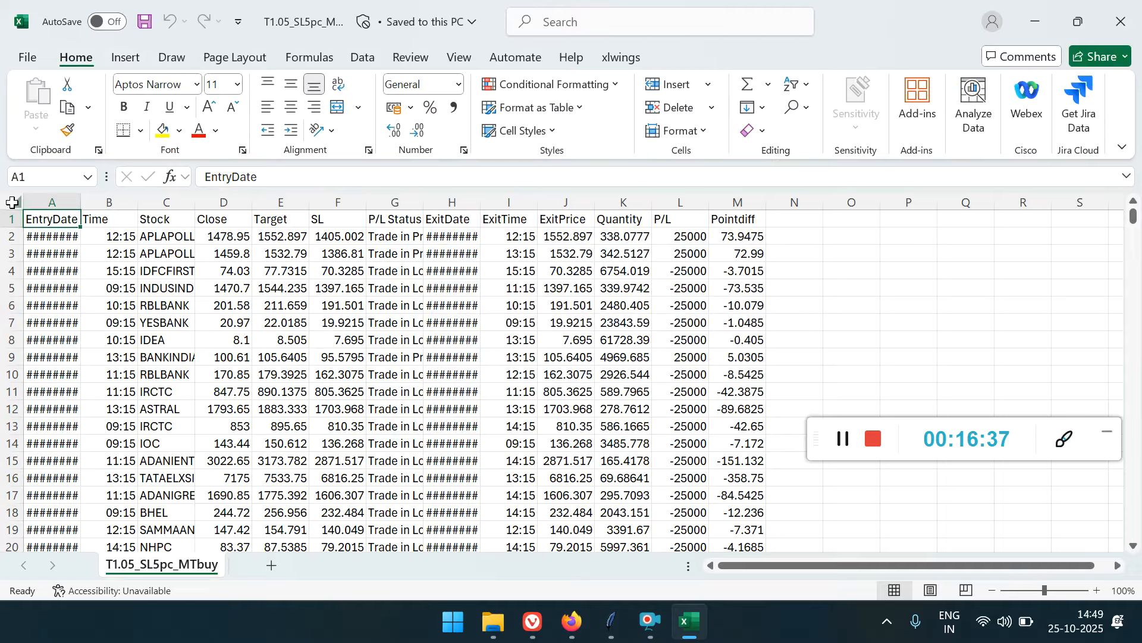
Fit the widths of all columns in the T1.05_SL5pc_MTbuy sheet to their contents.
left_click(11, 203)
left_click_drag(77, 202, 77, 202)
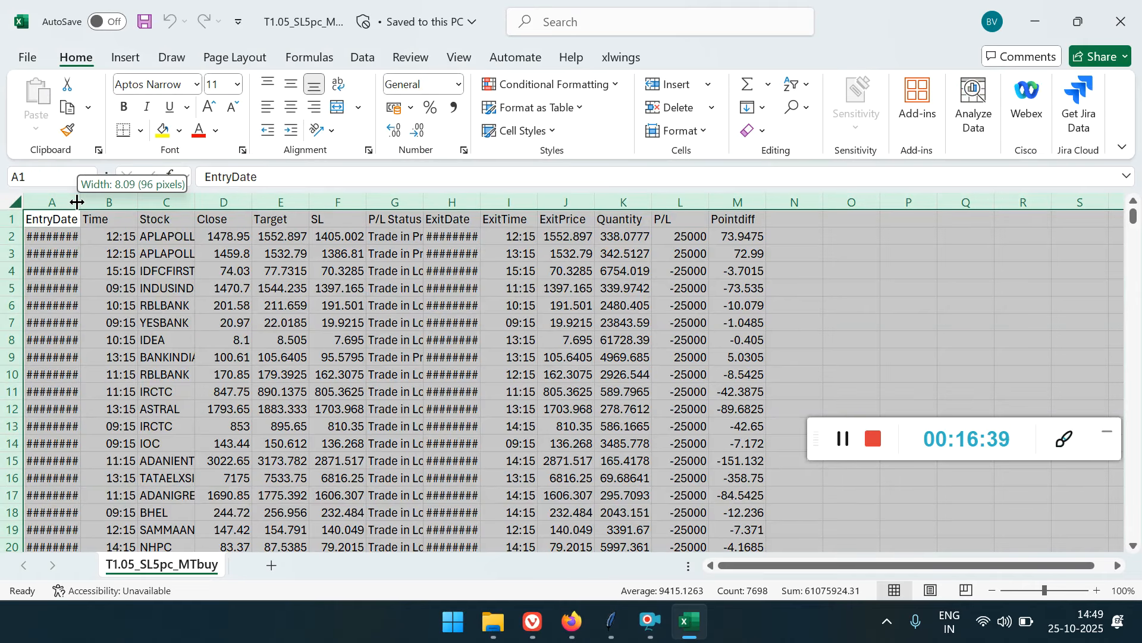
double_click(76, 203)
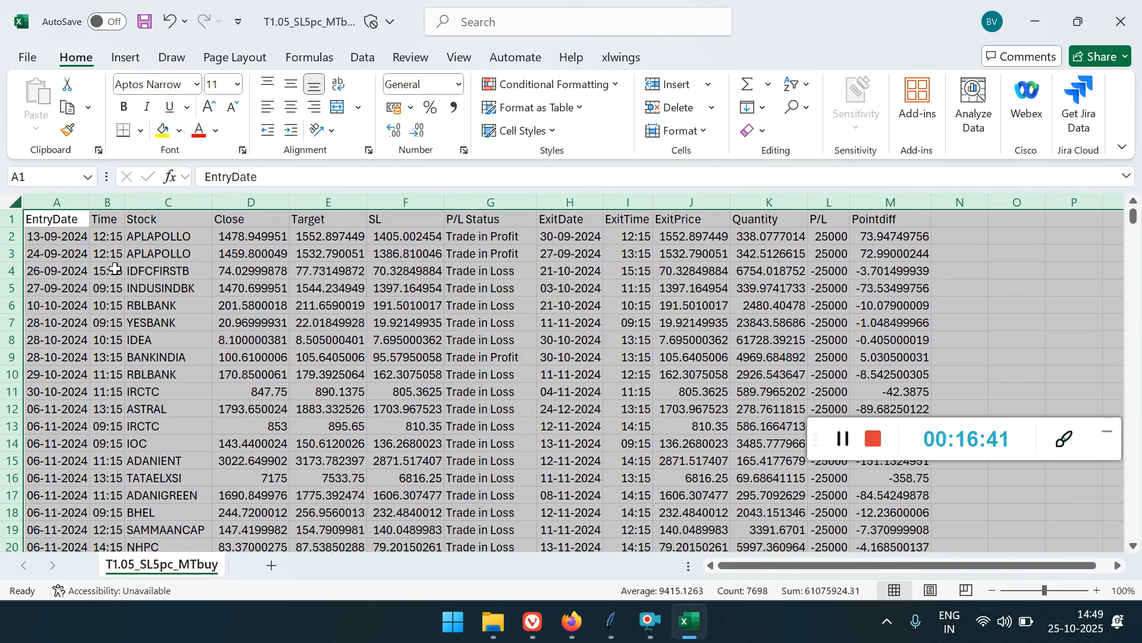
Examine the backtested trades by stock from row 2 down to row 205, and return to the start of the sheet.
left_click(157, 237)
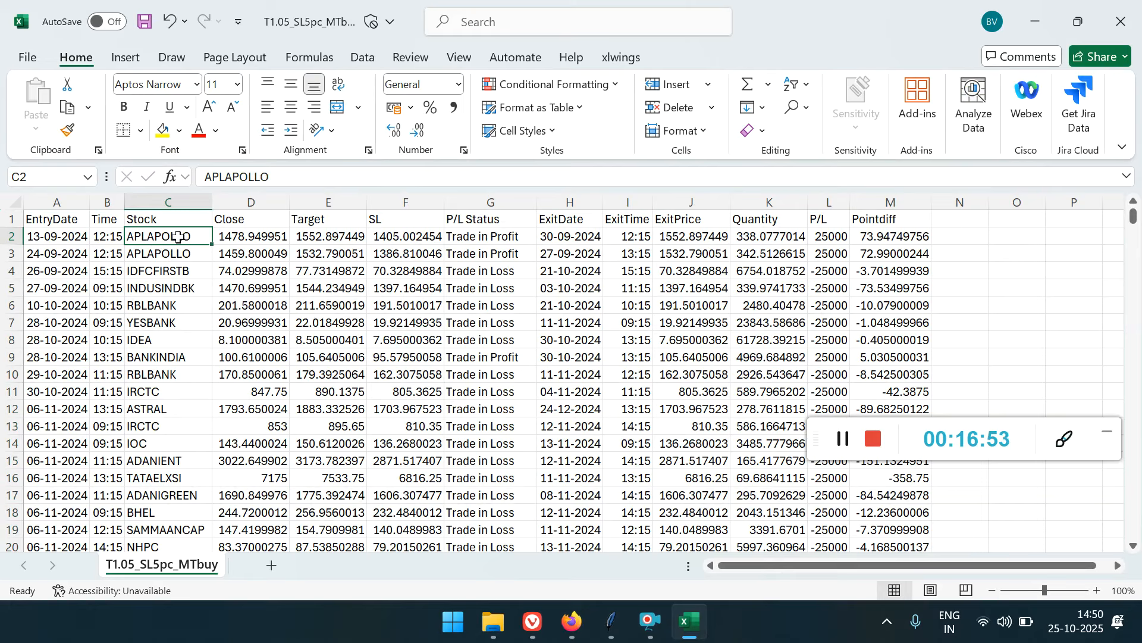
left_click(173, 456)
key("Page_Down")
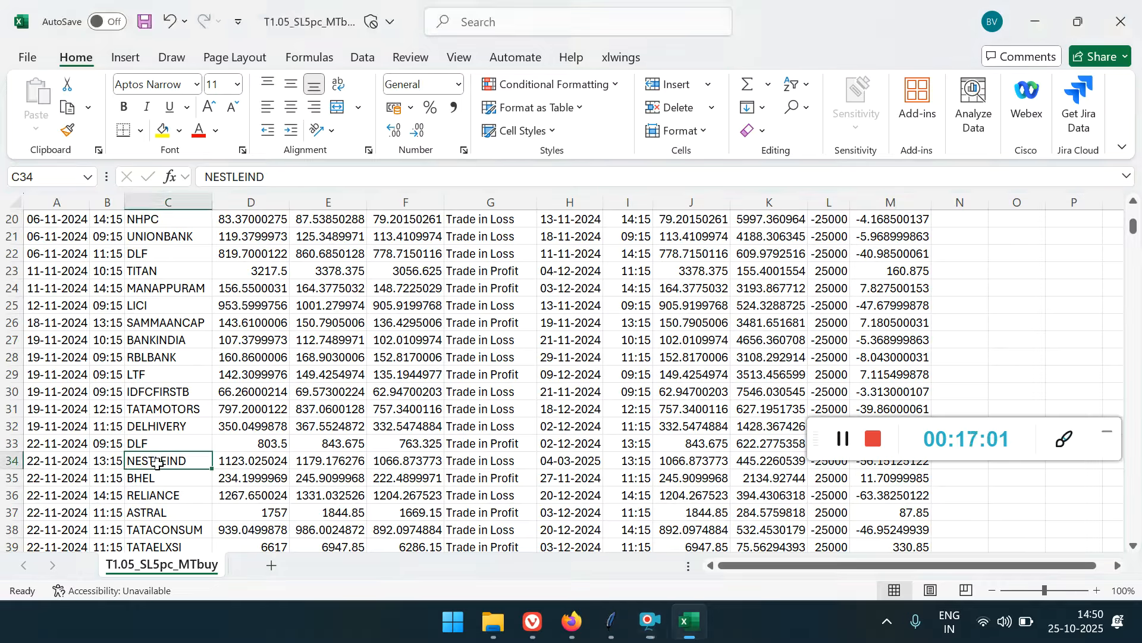
key("Page_Down")
key("Page_Down")
key("Page_Down")
key("Page_Down")
key("Page_Down")
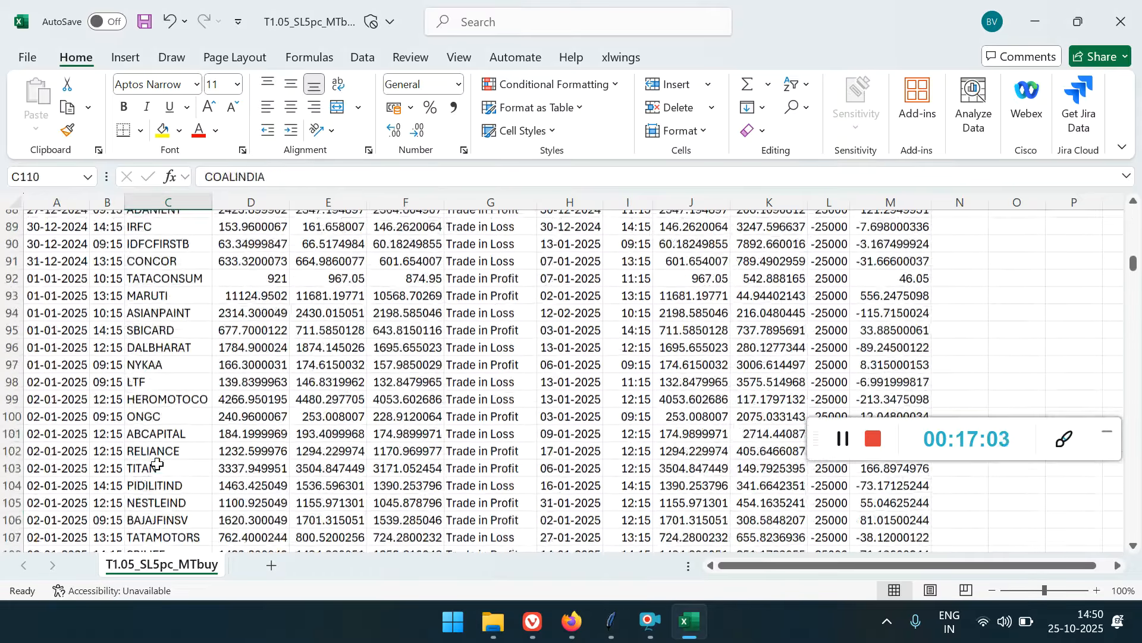
key("Page_Down")
key("Page_Down")
key("Page_Down")
key("Page_Down")
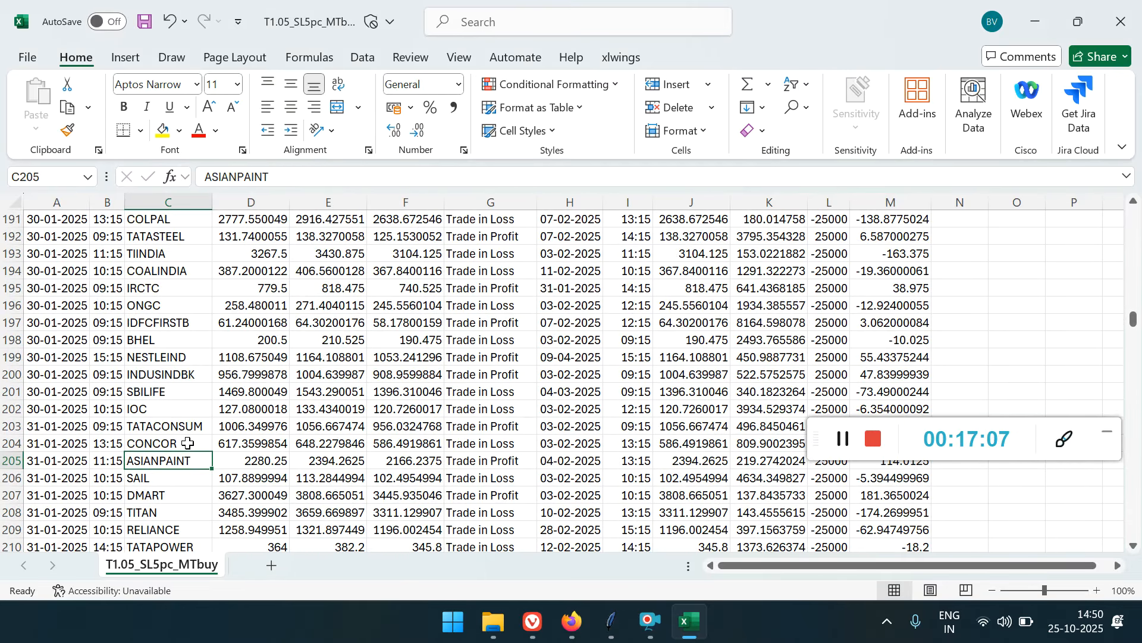
key("Page_Up")
key("Page_Up")
key("Page_Up")
key("Page_Up")
key("Page_Up")
key("Page_Up")
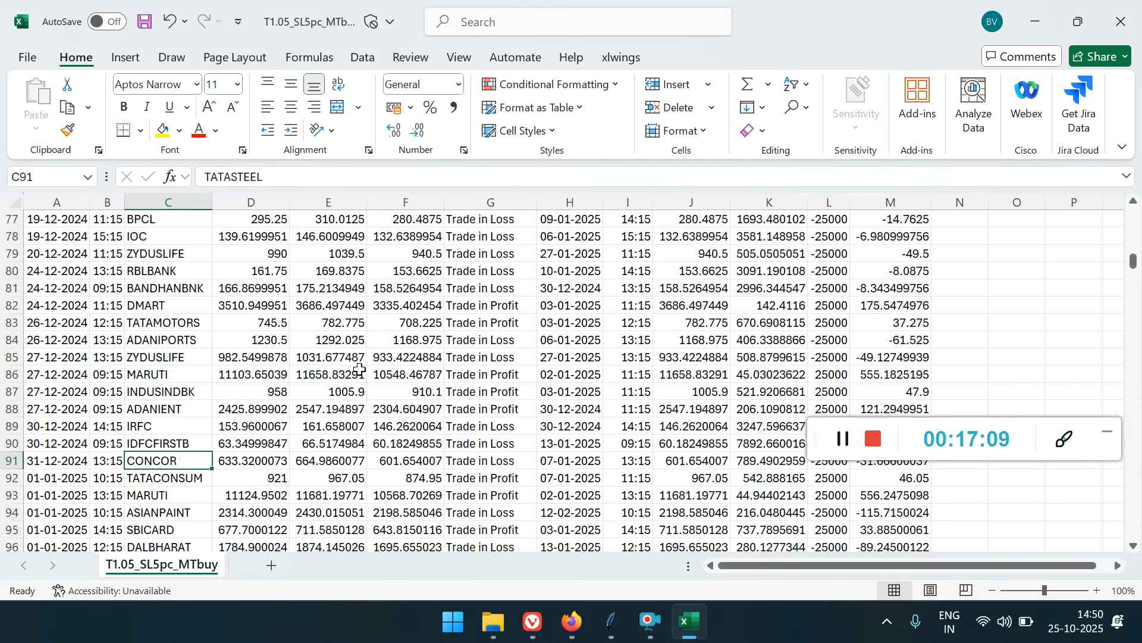
key("Page_Up")
key("Page_Up")
key("Page_Up")
key("Page_Up")
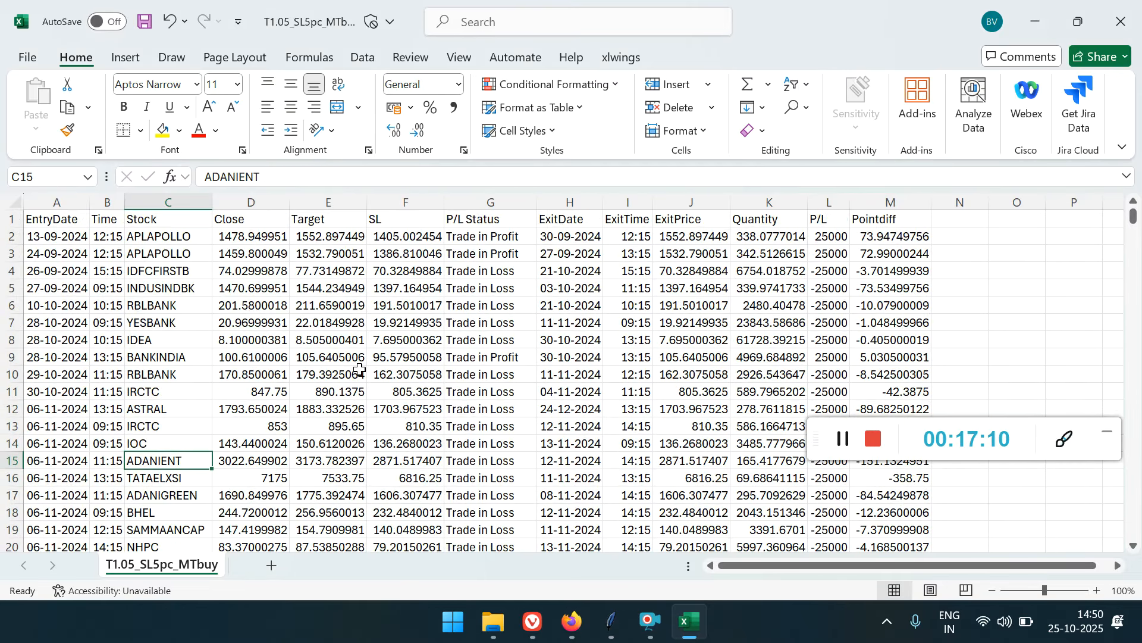
Check the running analysis in the Stock Backtesting Tool, and add filters to the header row of the result sheet.
left_click(7, 219)
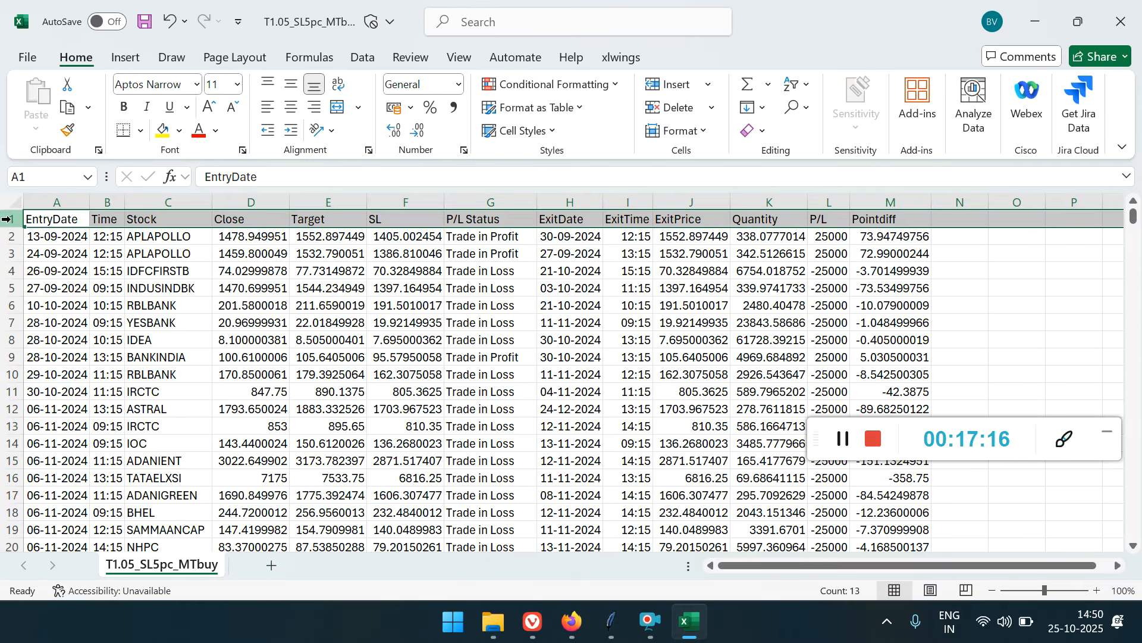
left_click(612, 634)
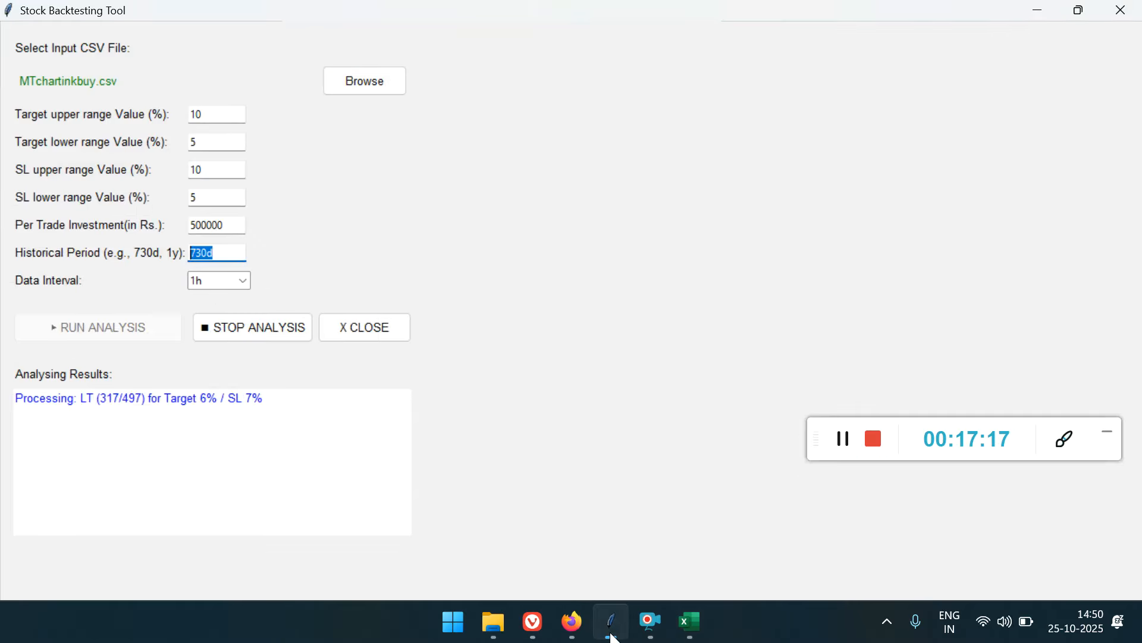
left_click(611, 634)
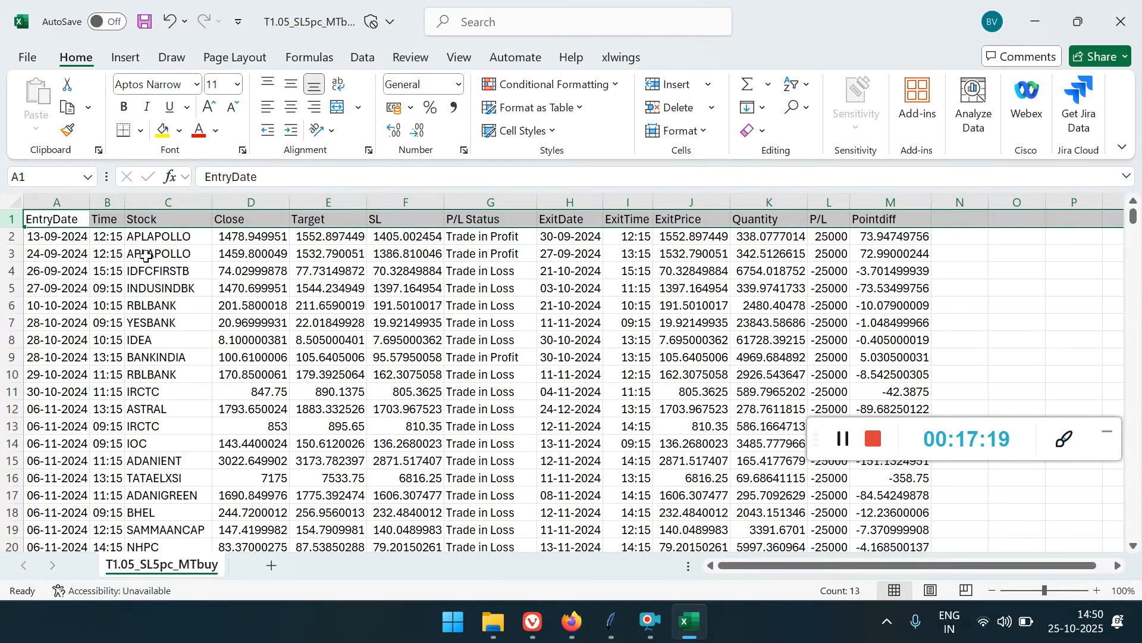
left_click(363, 59)
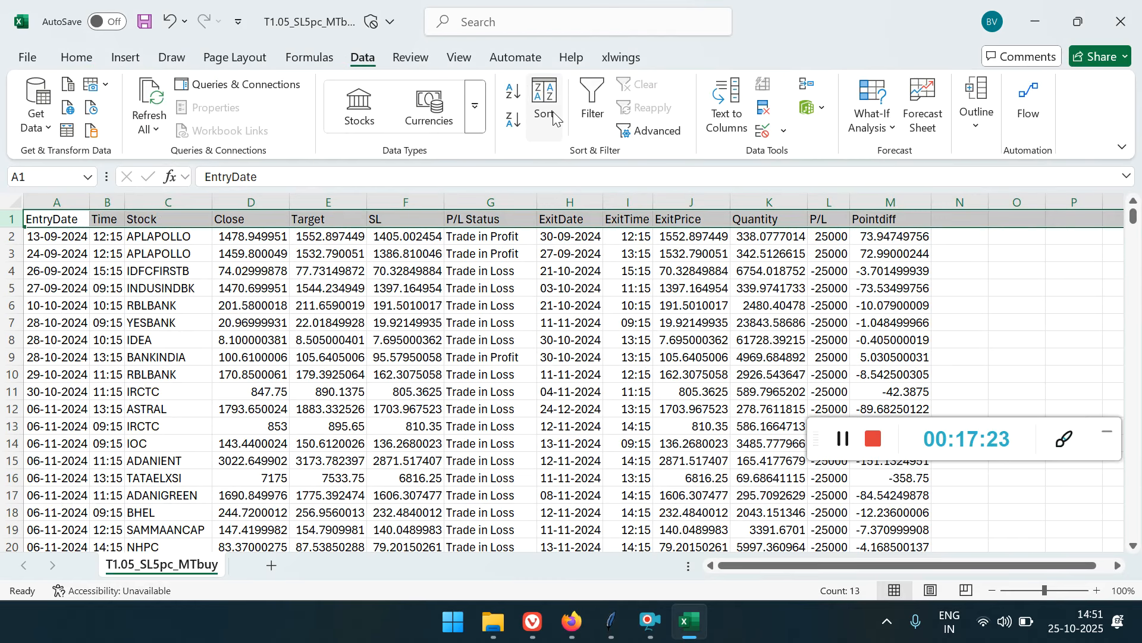
left_click(592, 119)
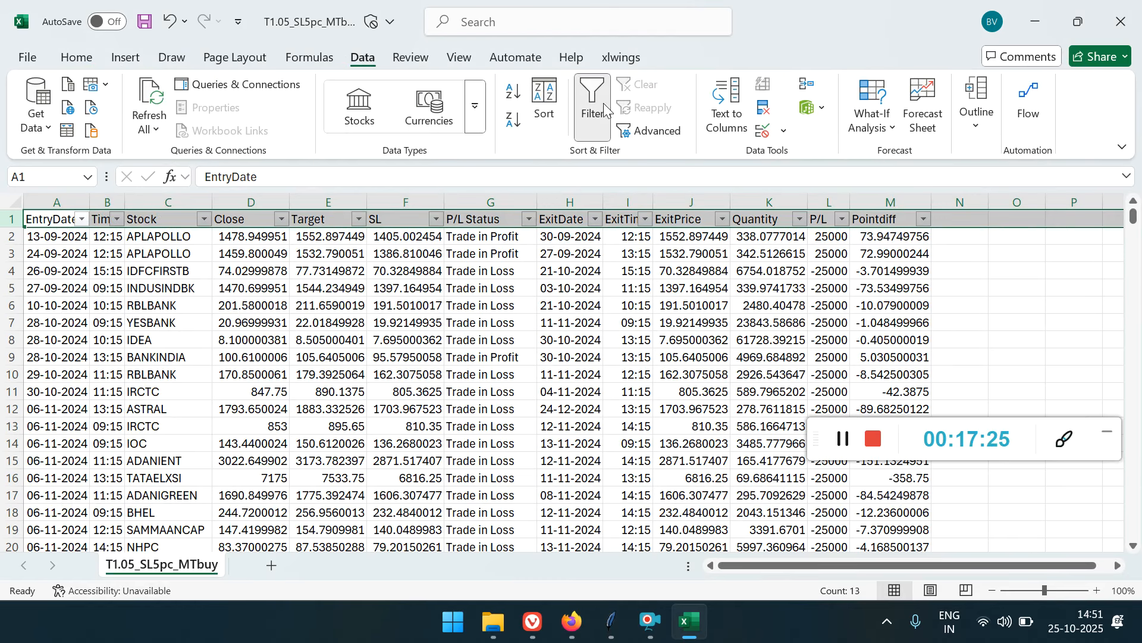
Freeze the top row of the result sheet so the column headers stay in view.
left_click(465, 59)
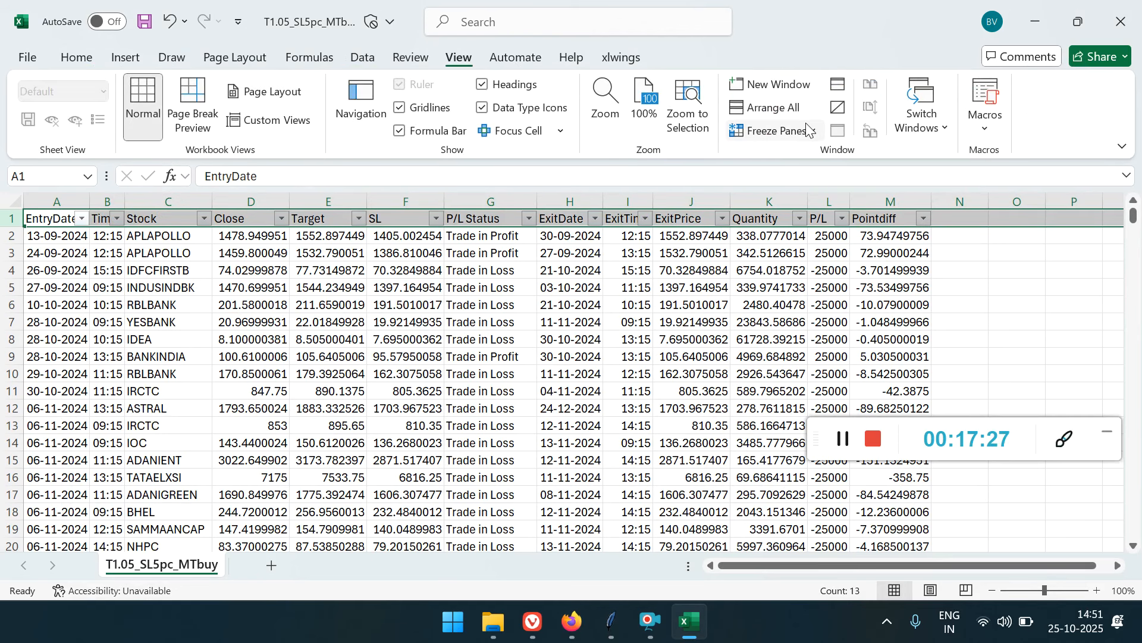
left_click(777, 131)
left_click(833, 223)
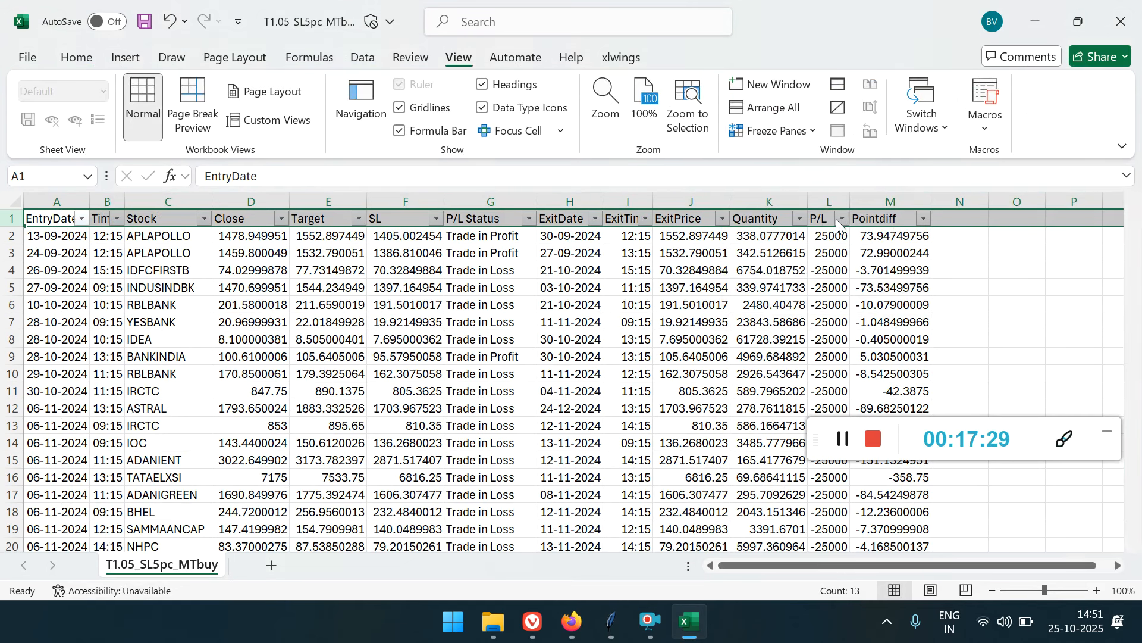
Examine the backtested trades in the result sheet from the first rows down to row 164.
key("Page_Down")
key("Page_Down")
key("Page_Down")
key("Page_Down")
key("Page_Down")
key("Page_Down")
key("Page_Down")
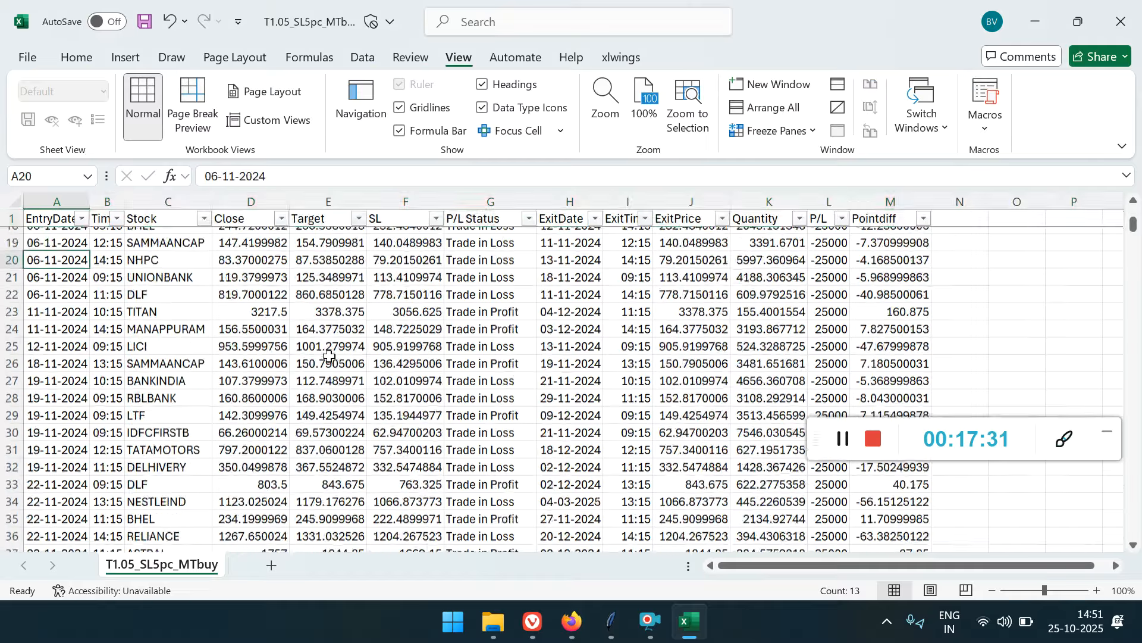
key("Page_Down")
key("Page_Down")
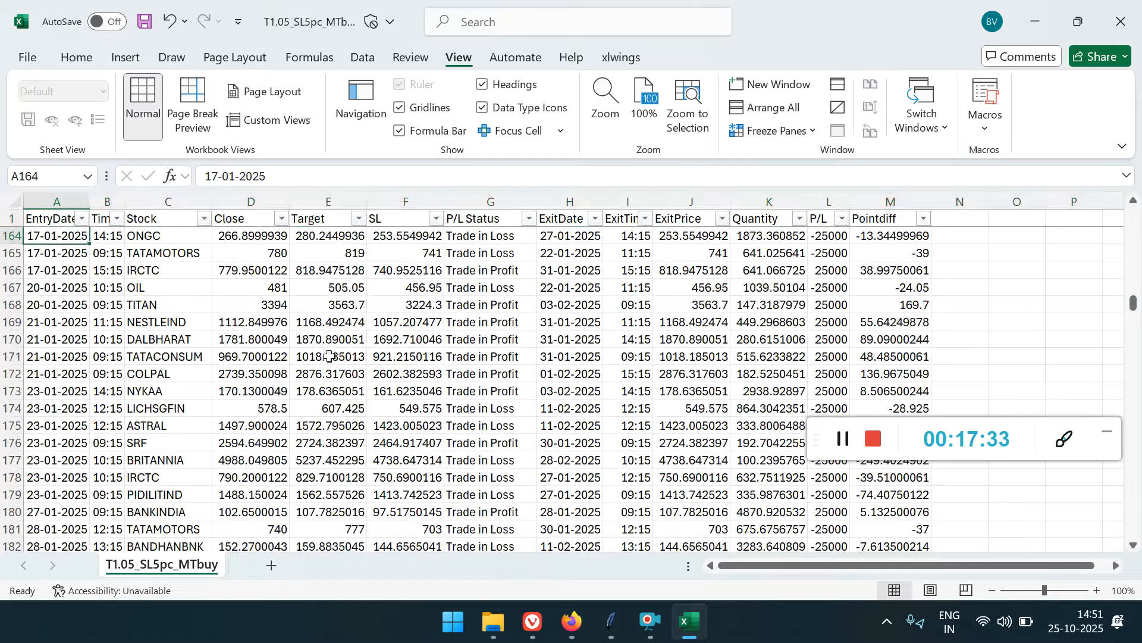
Filter the P/L Status column to show only the Trade in Profit rows.
left_click(529, 219)
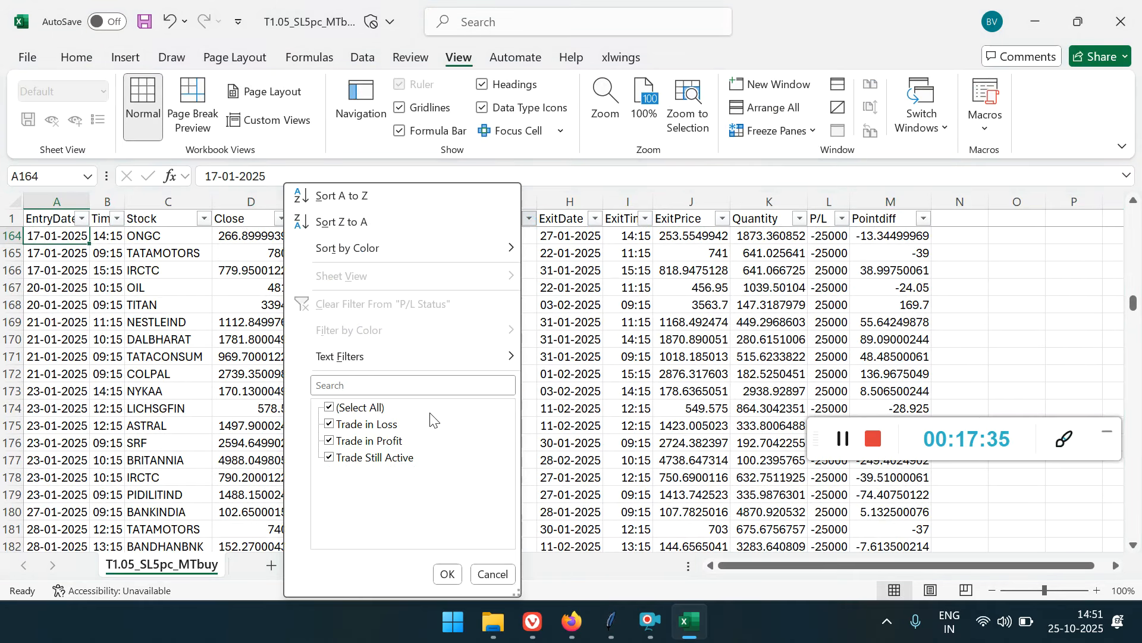
left_click(344, 424)
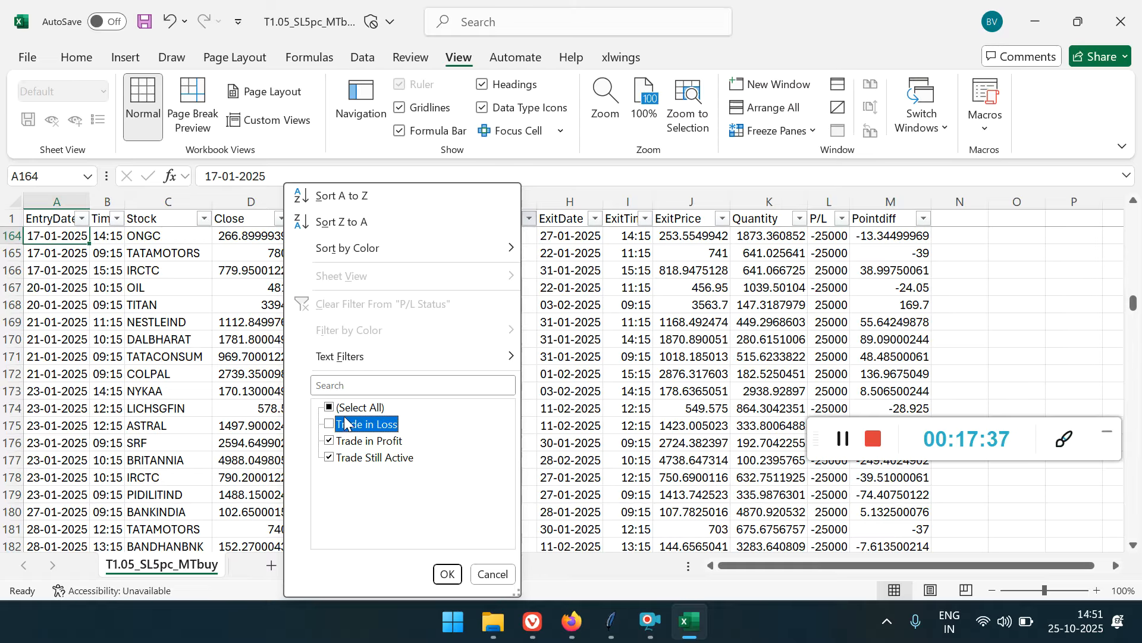
left_click(344, 457)
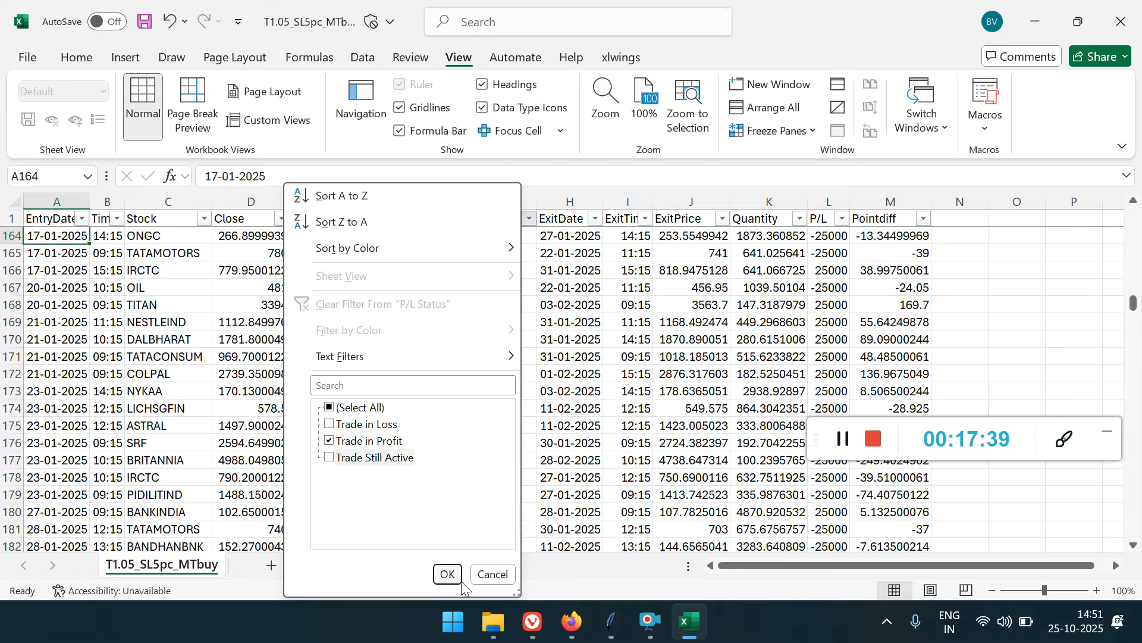
left_click(448, 574)
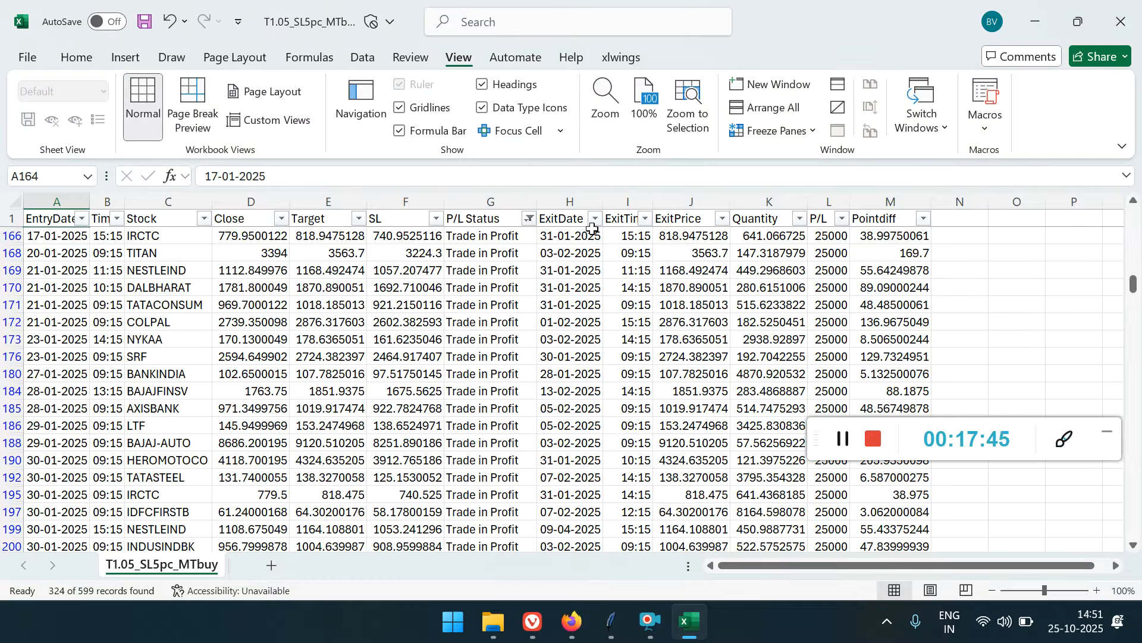
Switch the P/L Status filter to show only the Trade in Loss rows.
left_click(527, 219)
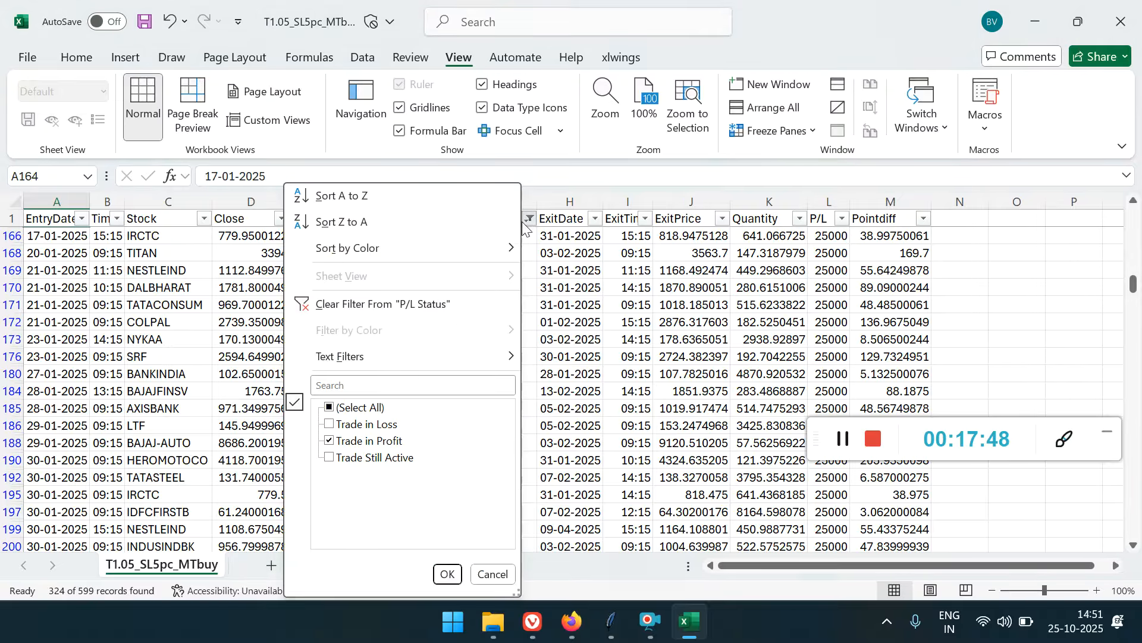
left_click(370, 439)
left_click(367, 423)
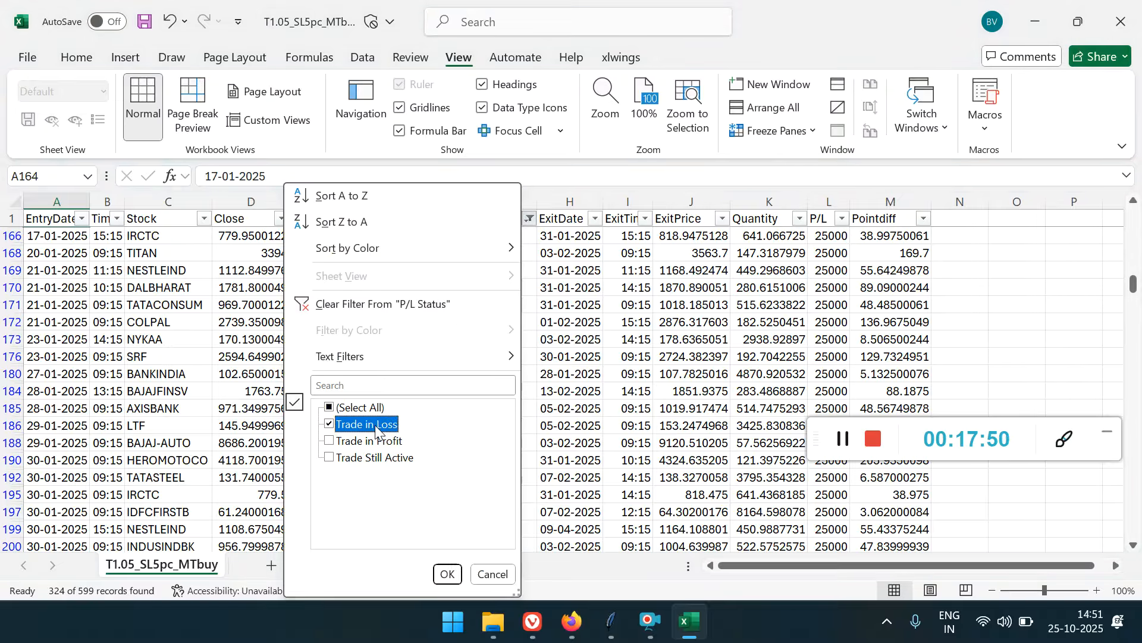
left_click(448, 574)
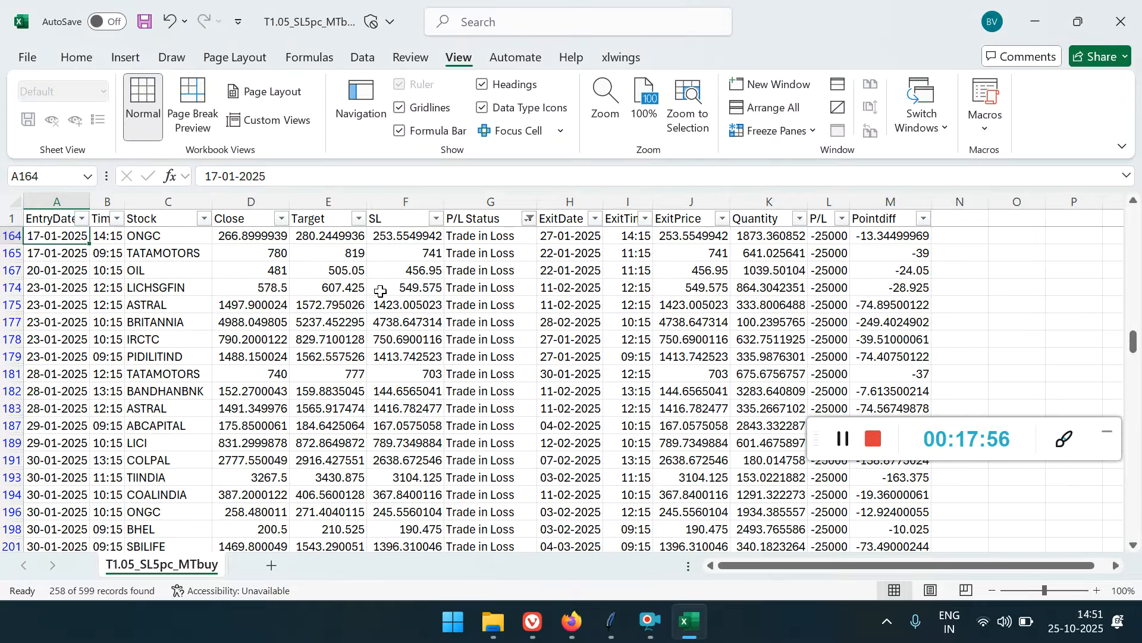
Widen the EntryDate and Time columns, and fit all column widths of the result sheet to their contents.
left_click_drag(90, 202, 97, 203)
double_click(131, 201)
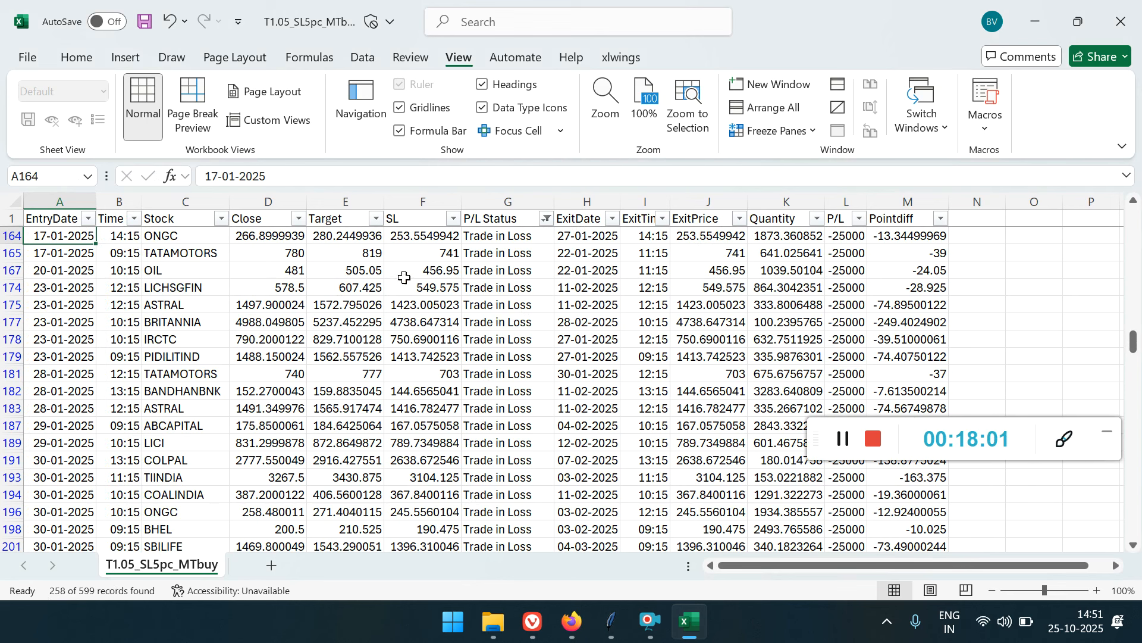
left_click(12, 204)
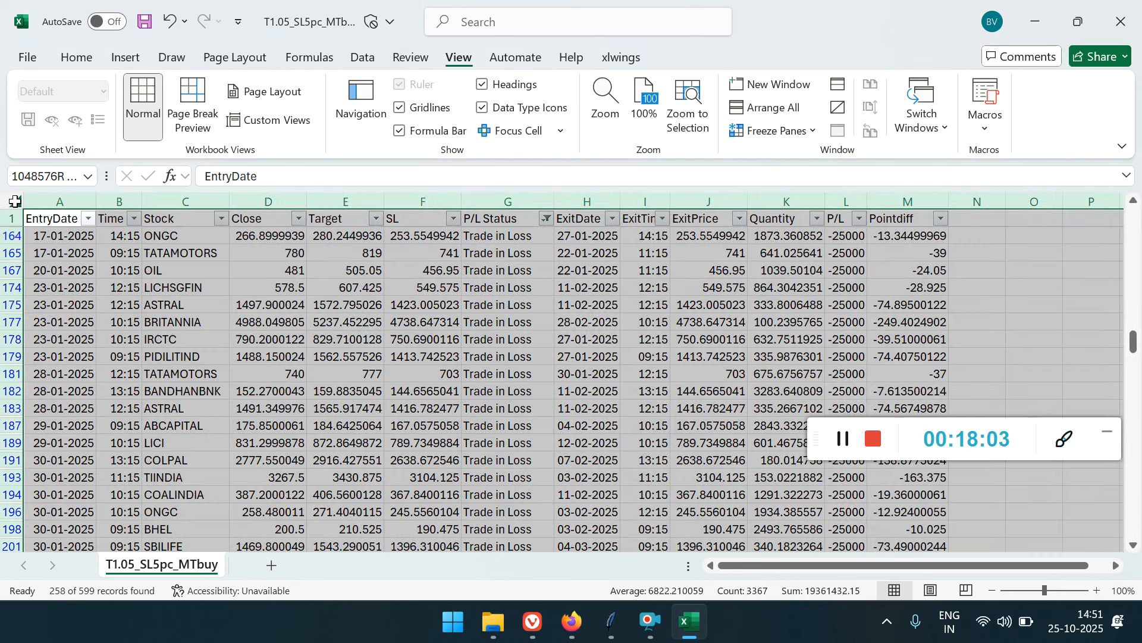
double_click(96, 200)
left_click(407, 285)
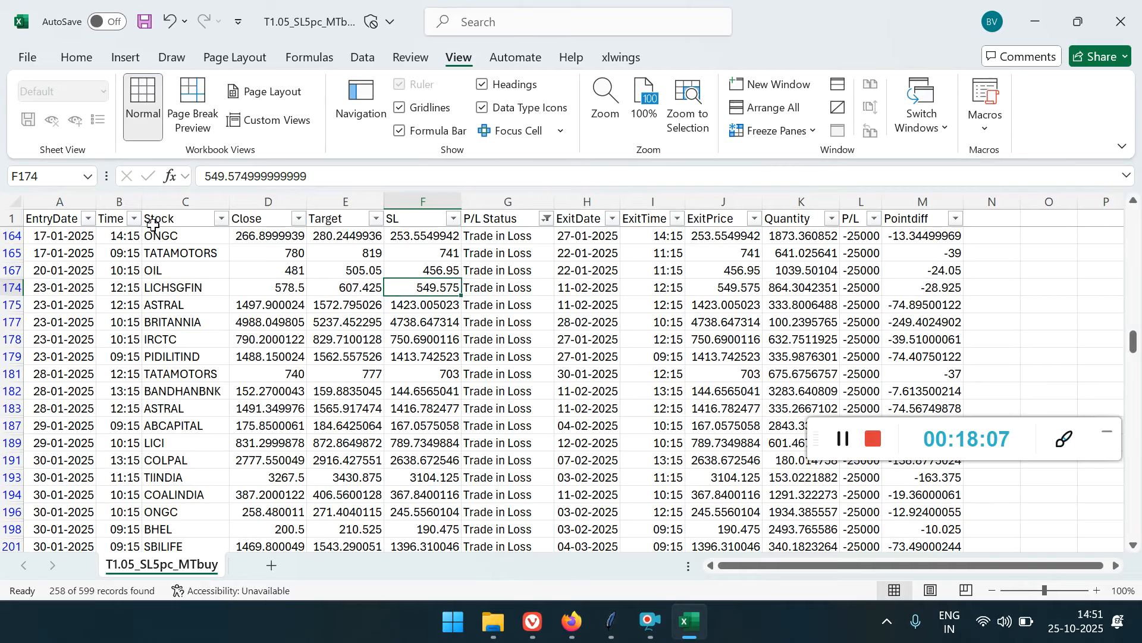
Review the column headings of the result sheet from Stock across to ExitDate.
left_click(181, 220)
left_click(248, 219)
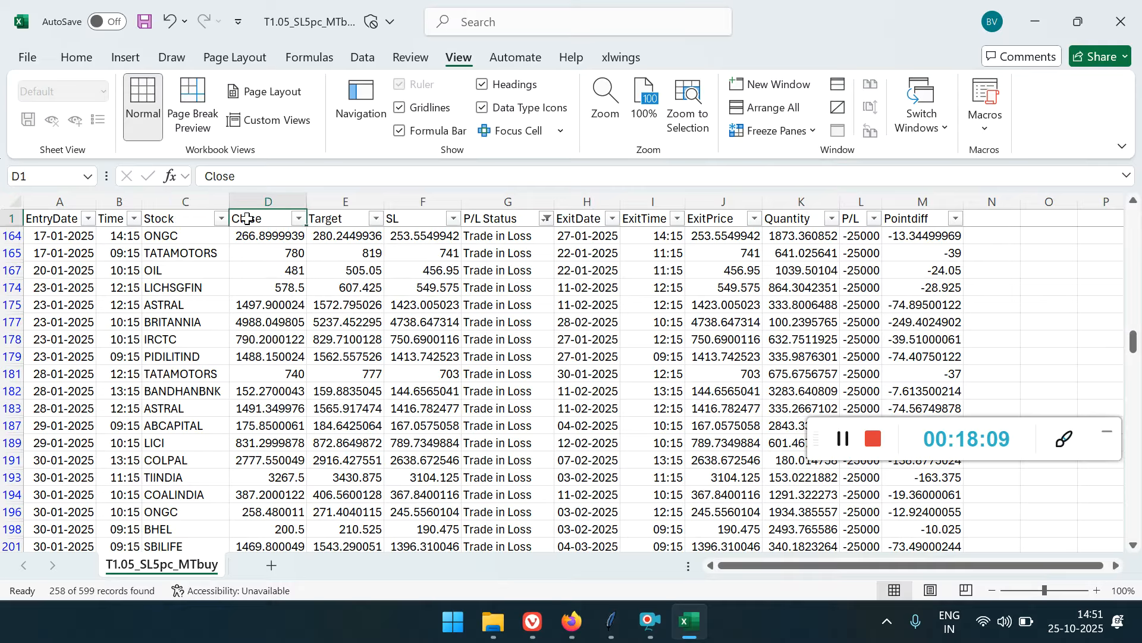
left_click(330, 220)
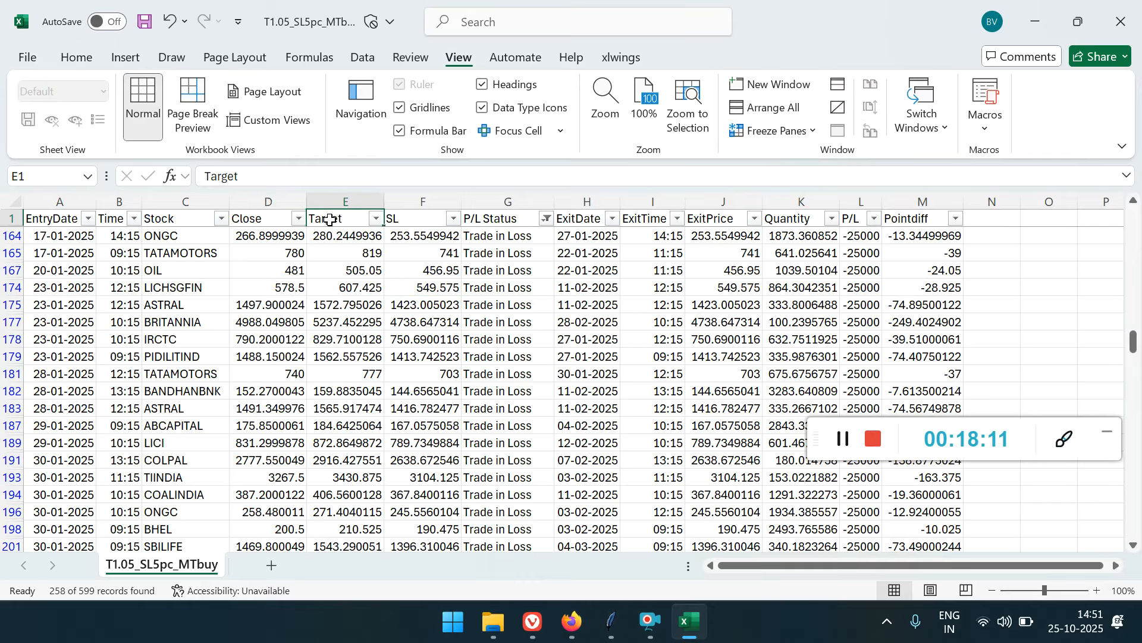
left_click(398, 218)
left_click(510, 216)
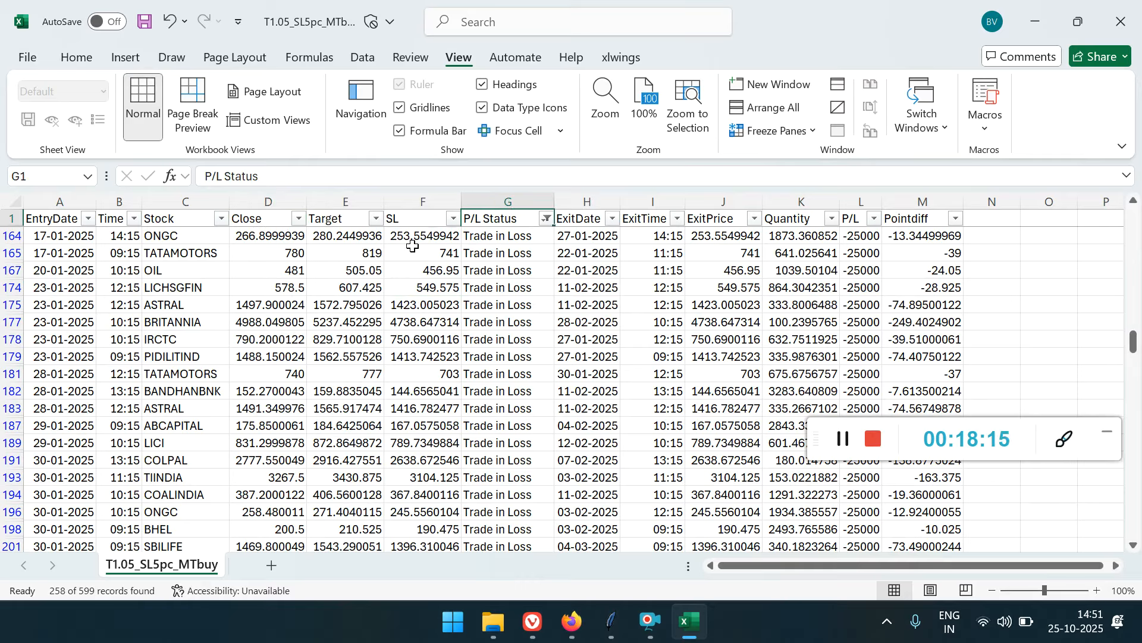
key("Right")
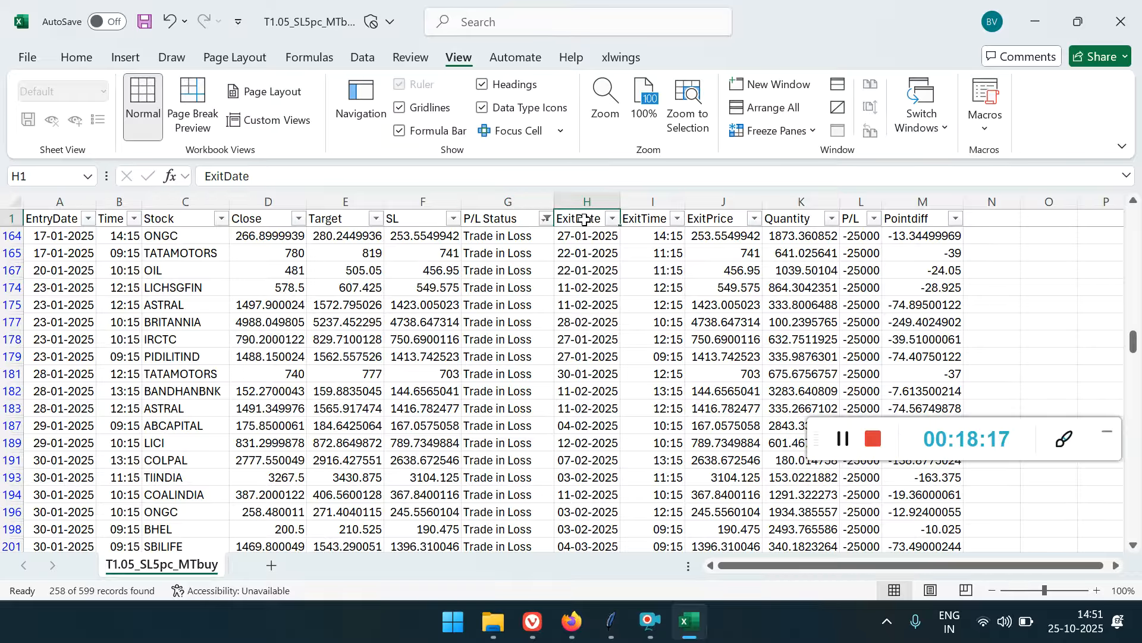
Examine the ONGC loss trade in row 164: entry date, exit date, time and price, SL, quantity, P/L and point difference.
left_click(71, 236)
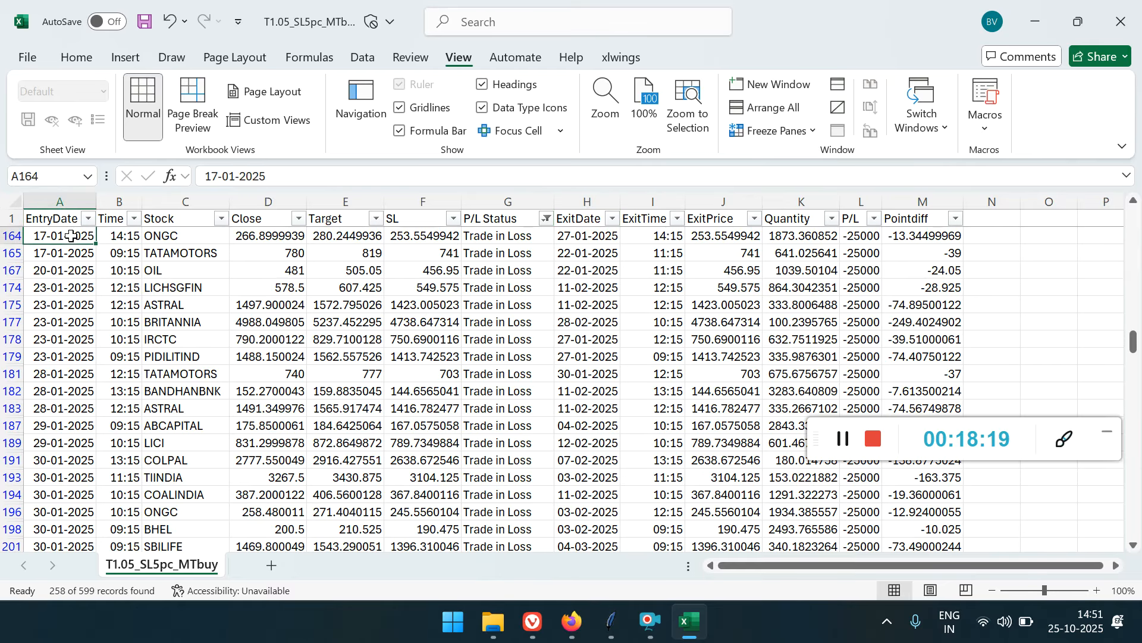
left_click(570, 238)
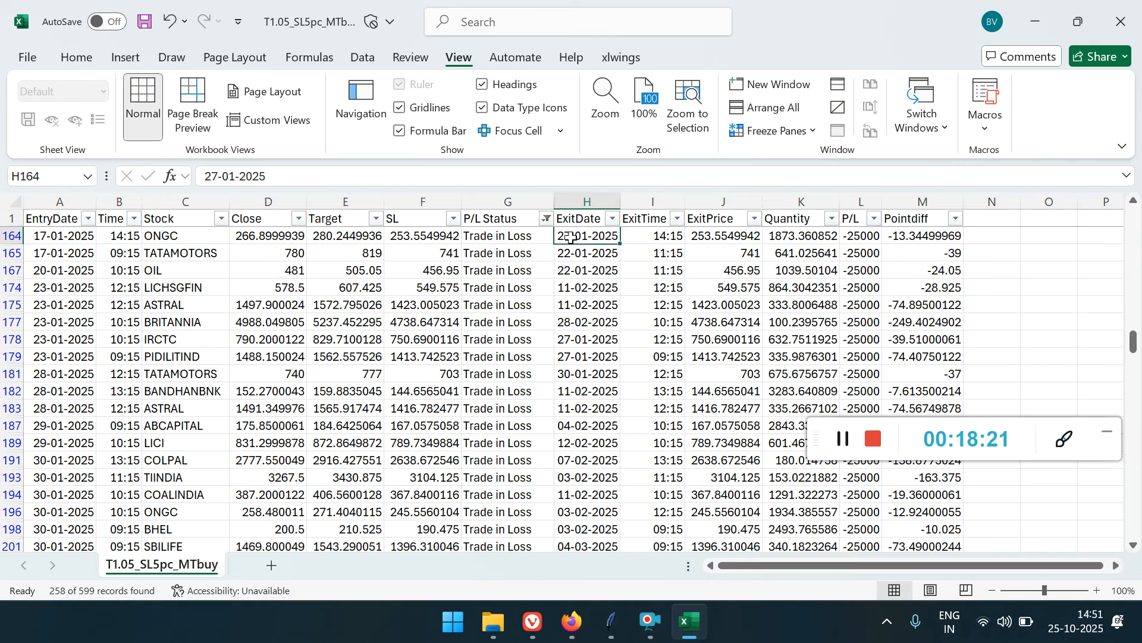
left_click(677, 242)
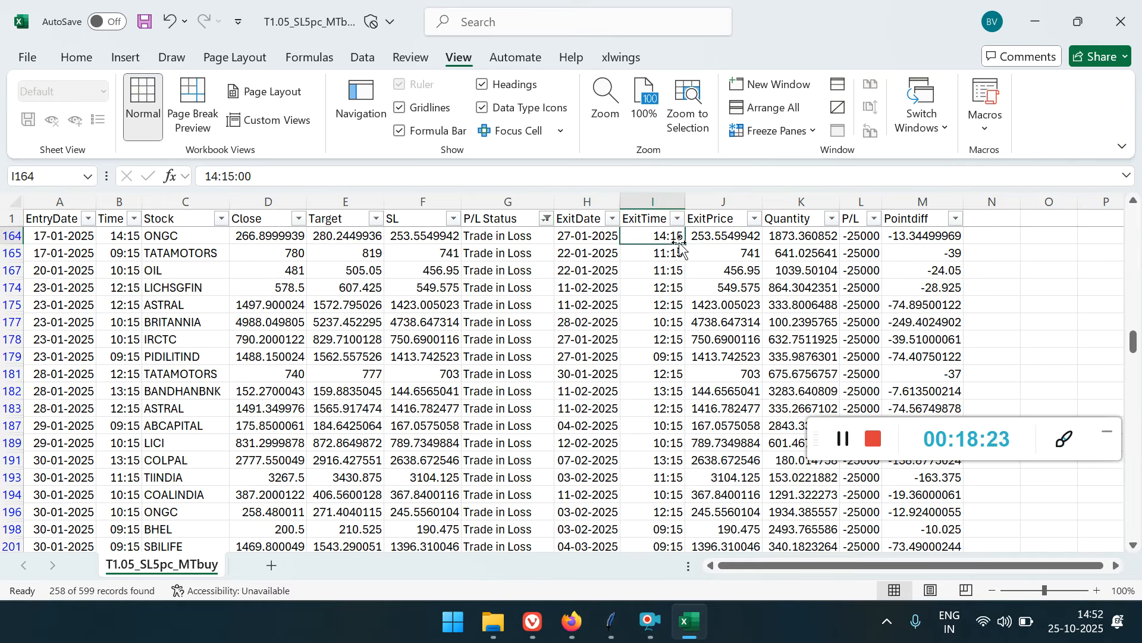
left_click(724, 239)
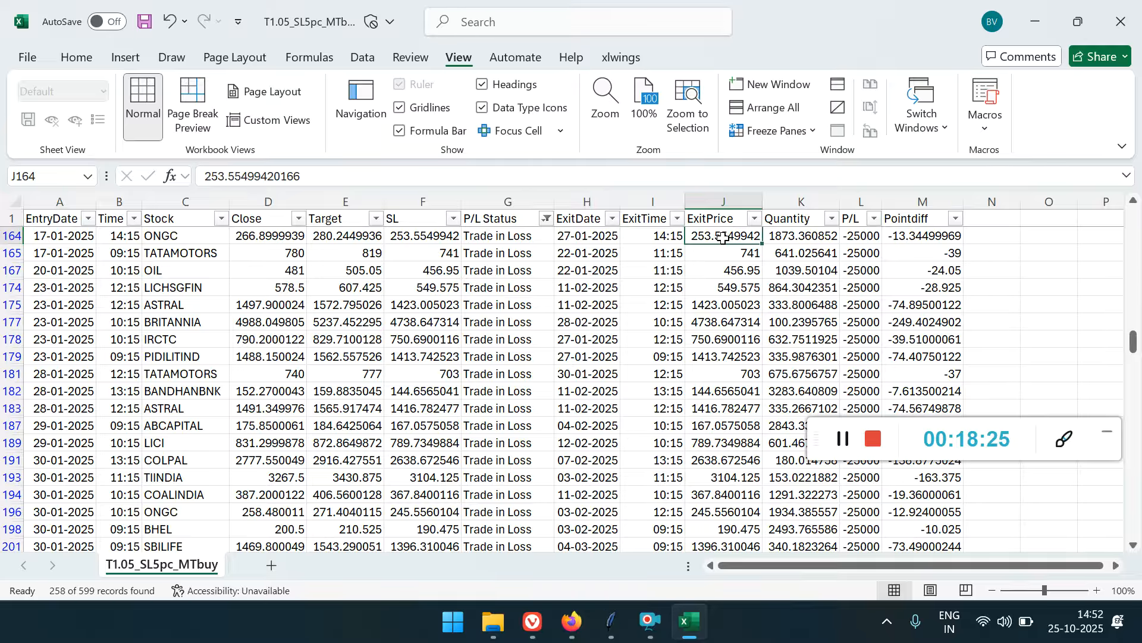
left_click(395, 234)
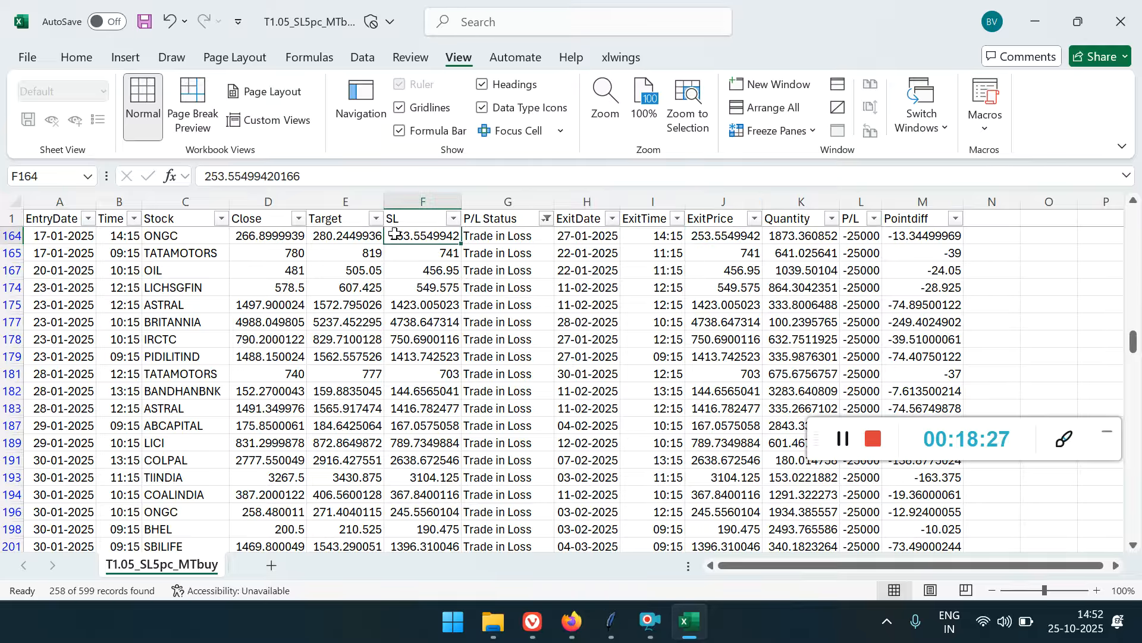
left_click(811, 232)
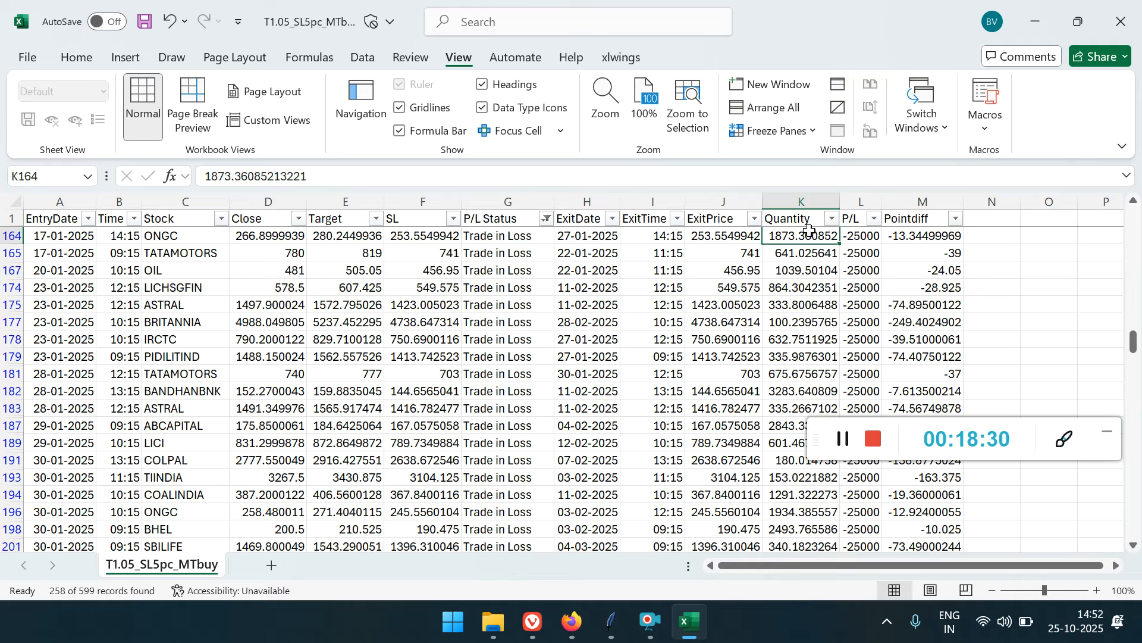
left_click(878, 237)
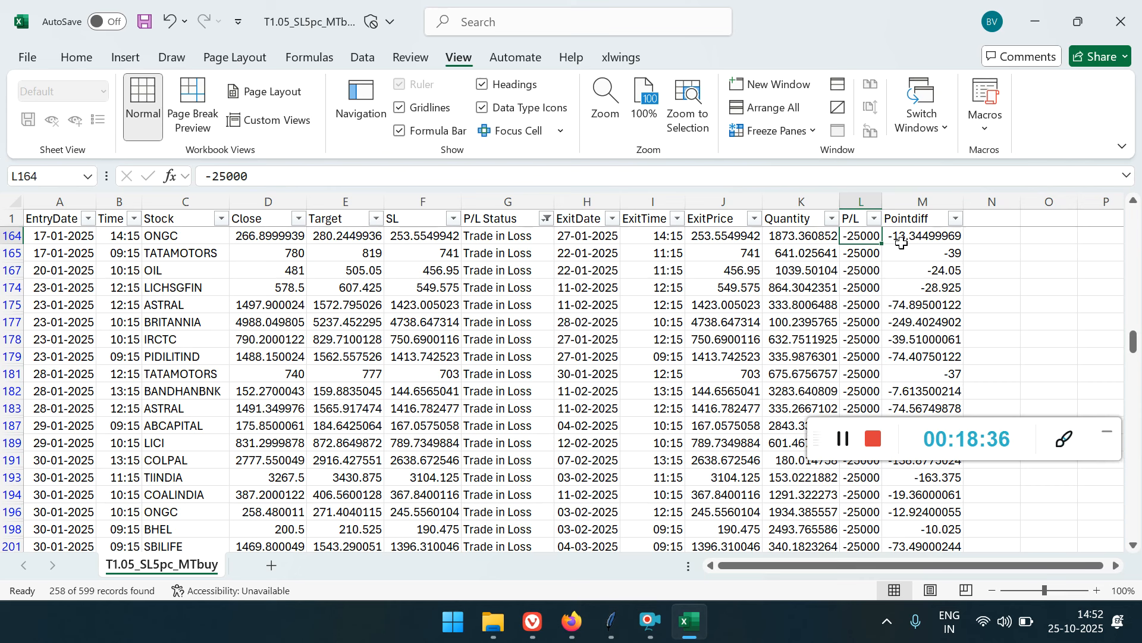
left_click(924, 240)
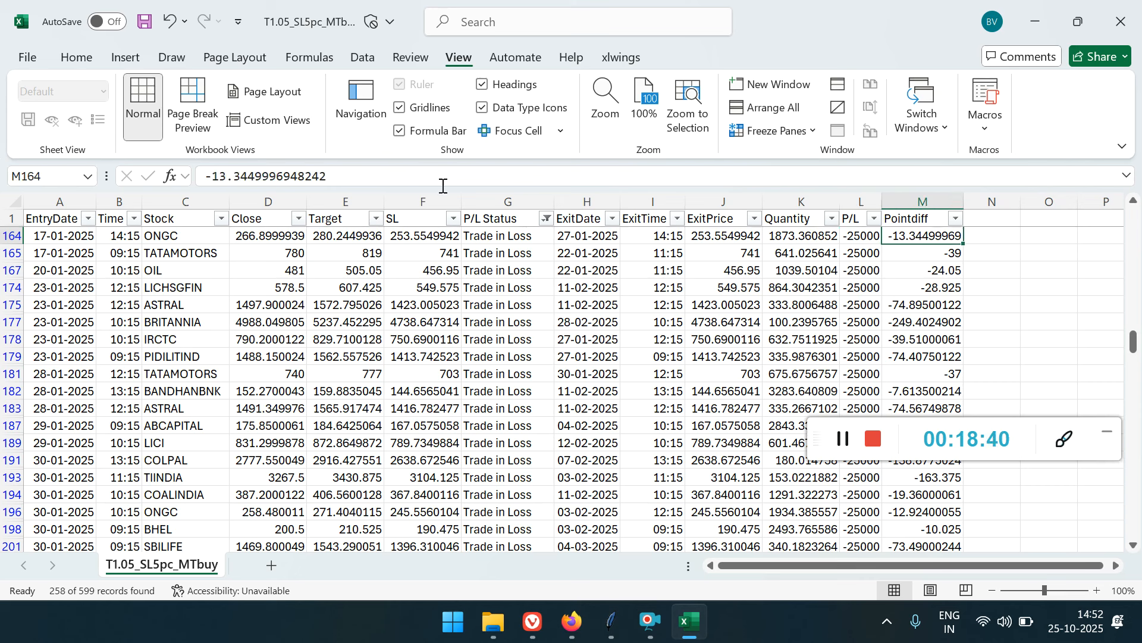
Change the P/L Status filter from losing trades back to only Trade in Profit.
left_click(546, 220)
left_click(370, 441)
left_click(384, 425)
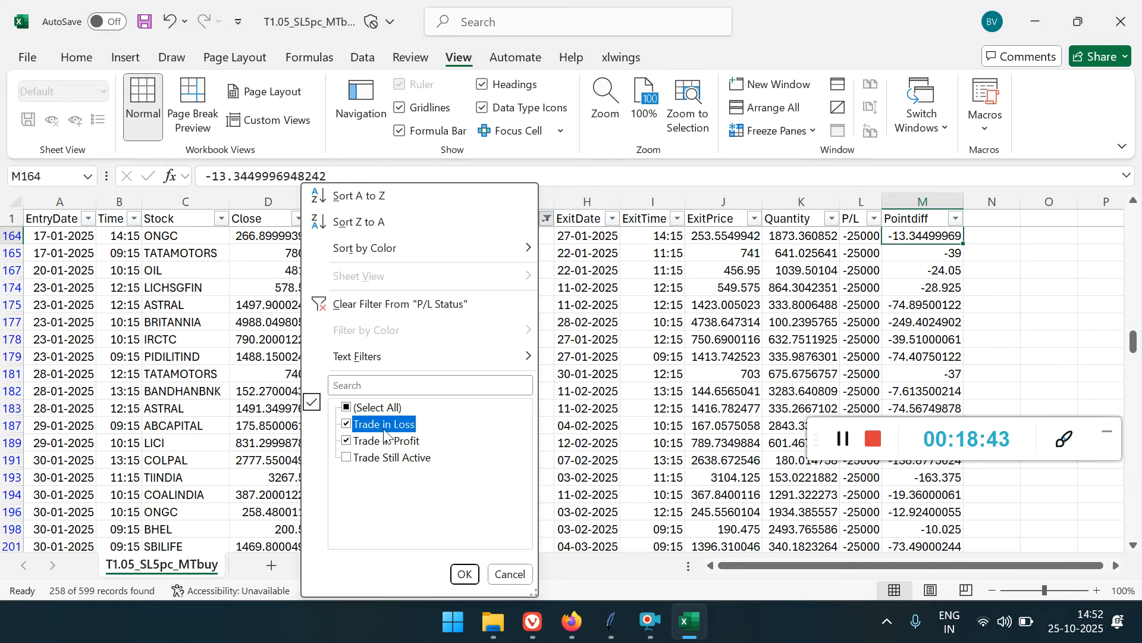
left_click(463, 572)
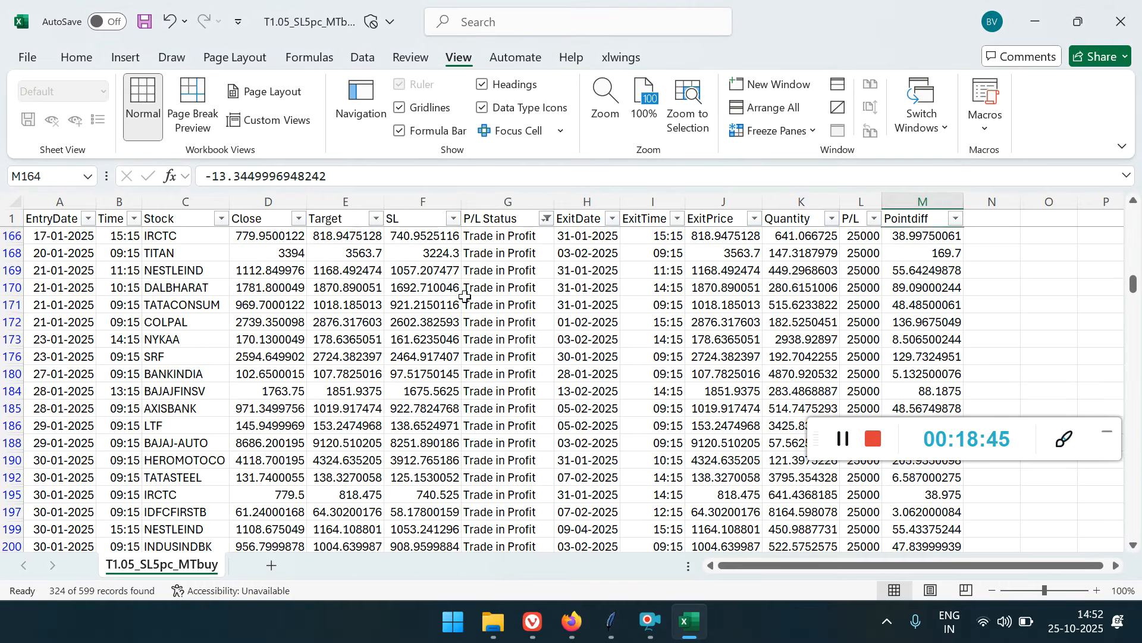
Look through the profitable trades down to row 431 and back up to row 356 for a trade to verify.
left_click(464, 297)
key("Down")
key("Down")
key("Down")
key("Down")
key("Down")
key("Down")
key("Down")
key("Down")
key("Down")
key("Down")
key("Down")
key("Down")
key("Down")
key("Down")
key("Down")
key("Down")
key("Down")
key("Down")
key("Down")
key("Down")
key("Down")
key("Down")
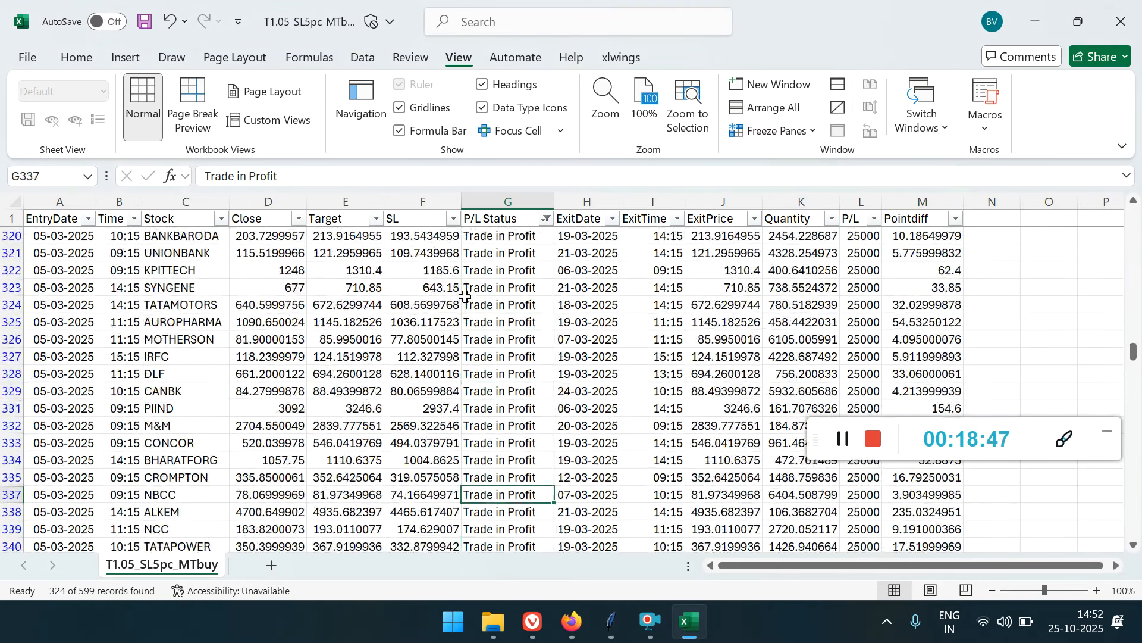
key("Down")
key("Down")
key("Down")
key("Down")
key("Down")
key("Down")
key("Down")
key("Down")
key("Down")
key("Down")
key("Down")
key("Down")
key("Down")
key("Down")
key("Down")
key("Down")
key("Down")
key("Down")
key("Down")
key("Down")
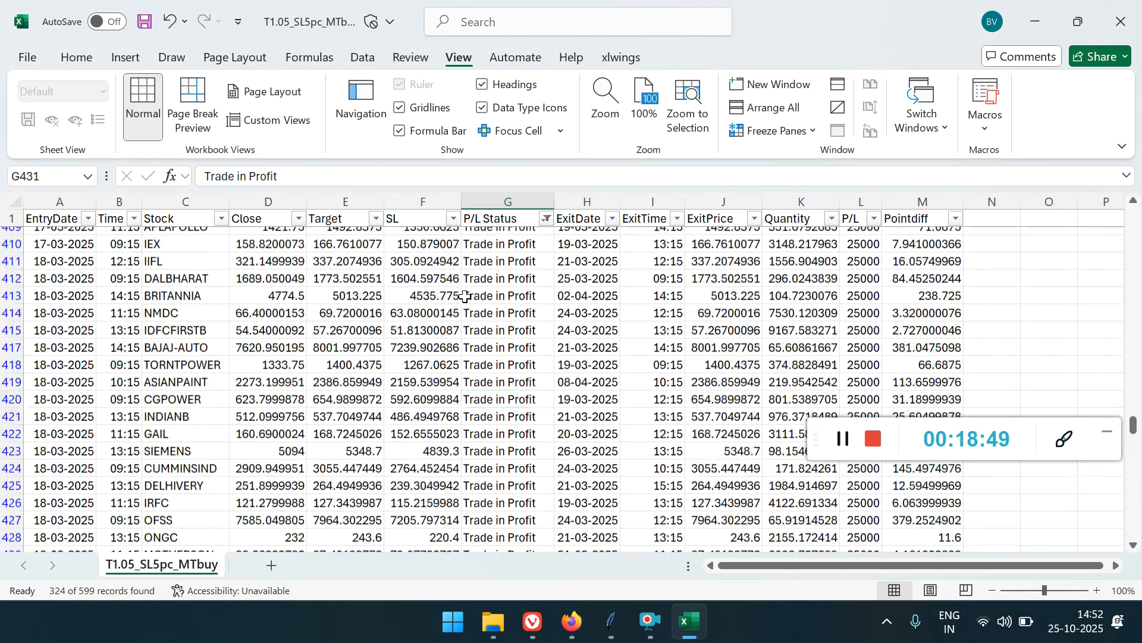
key("Up")
key("Up")
key("Up")
key("Up")
key("Up")
key("Up")
key("Up")
key("Up")
key("Up")
key("Up")
key("Up")
key("Up")
key("Up")
key("Up")
key("Up")
key("Up")
key("Up")
key("Up")
key("Up")
key("Up")
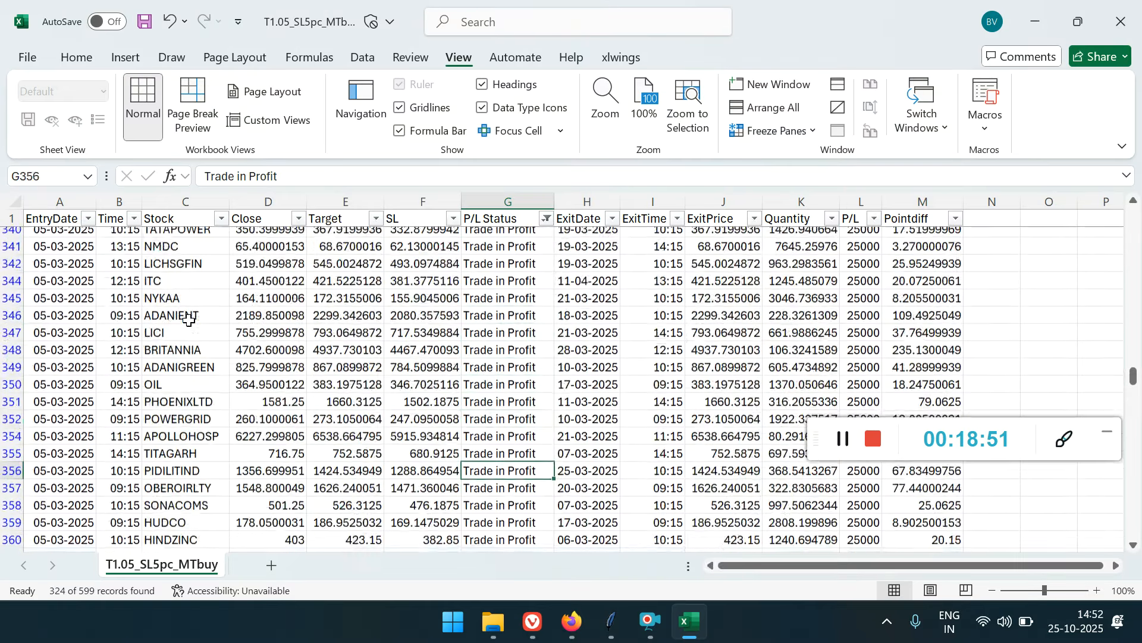
Copy the stock symbol LICHSGFIN from row 342 and load its NSE chart in TradingView, then return to the result sheet in Excel.
left_click(193, 269)
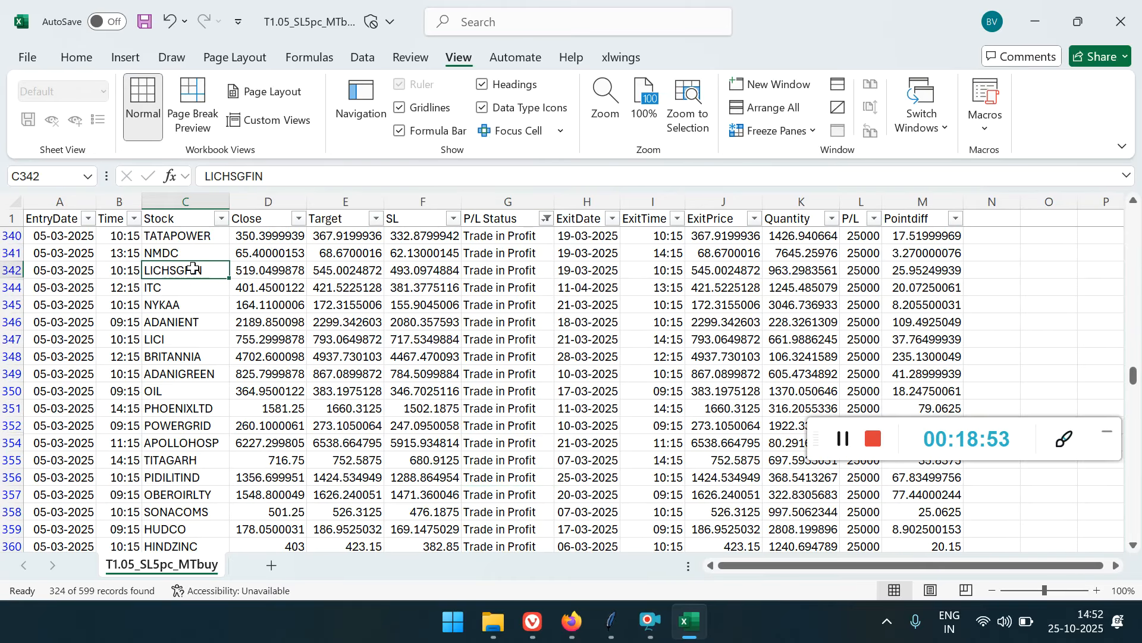
key("ctrl+c")
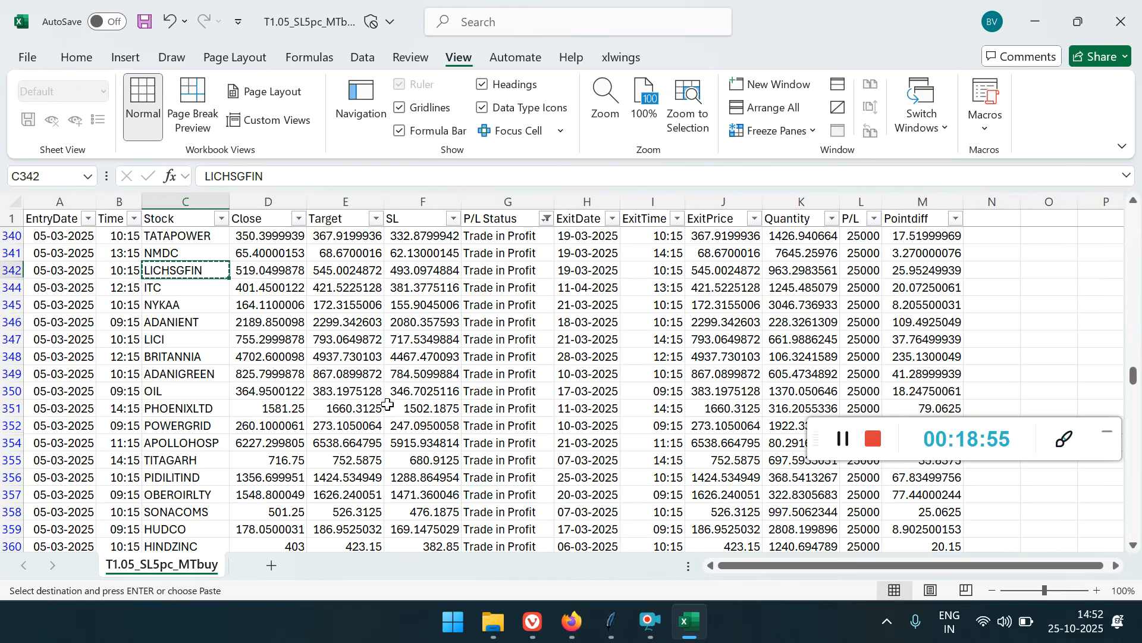
left_click(533, 622)
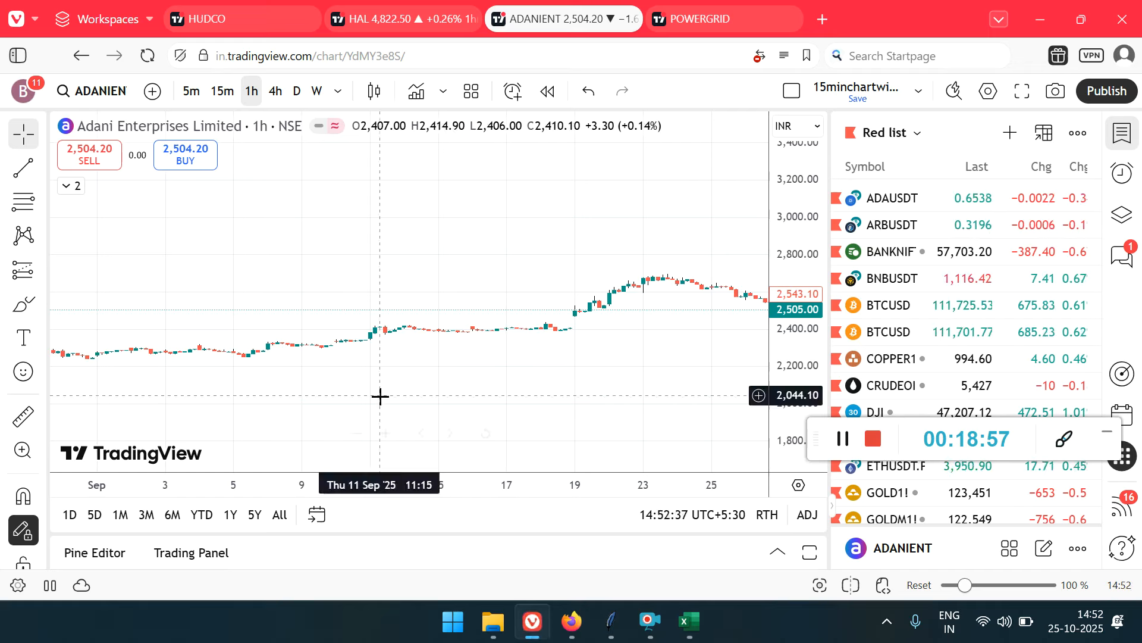
left_click(98, 90)
key("ctrl+v")
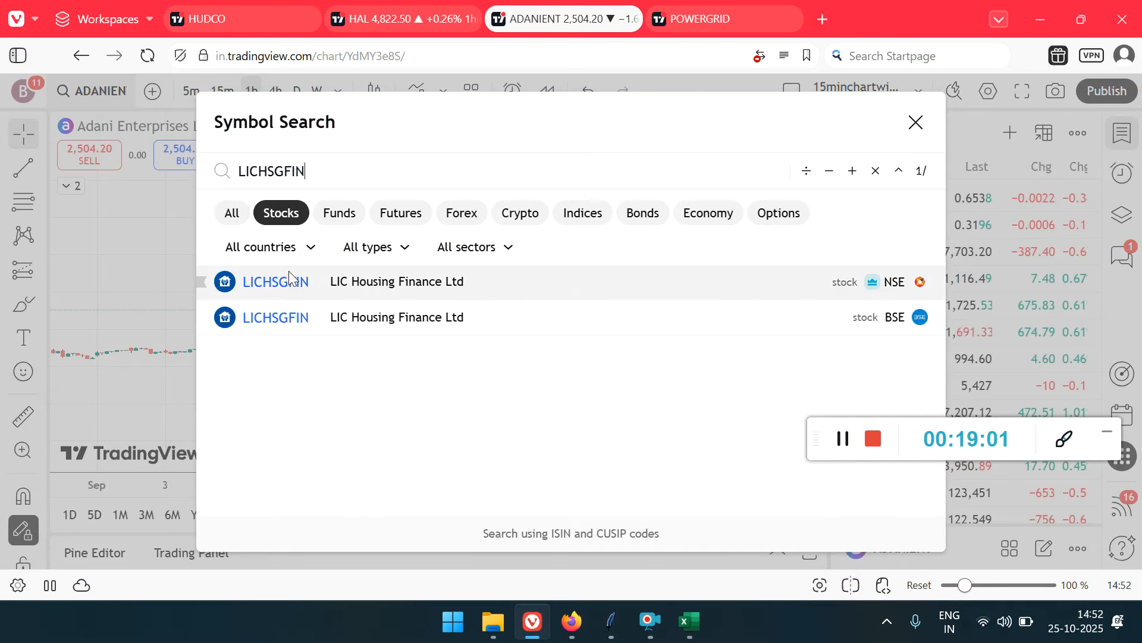
left_click(304, 282)
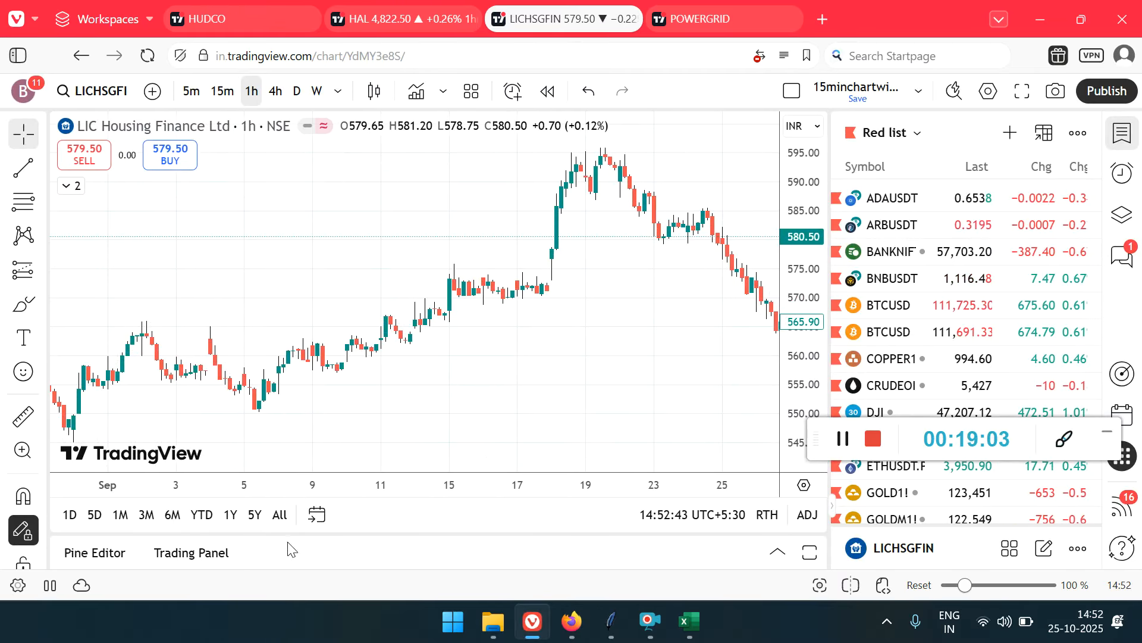
left_click(699, 623)
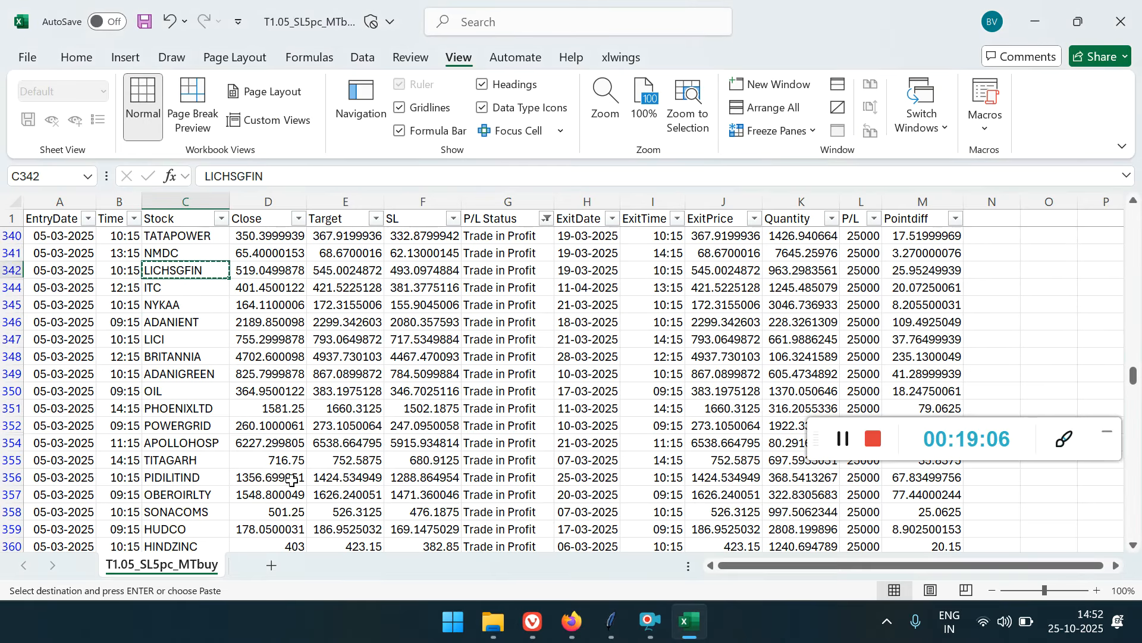
Switch to TradingView and take the LICHSGFIN hourly chart to the entry date 2025-03-05.
left_click(690, 621)
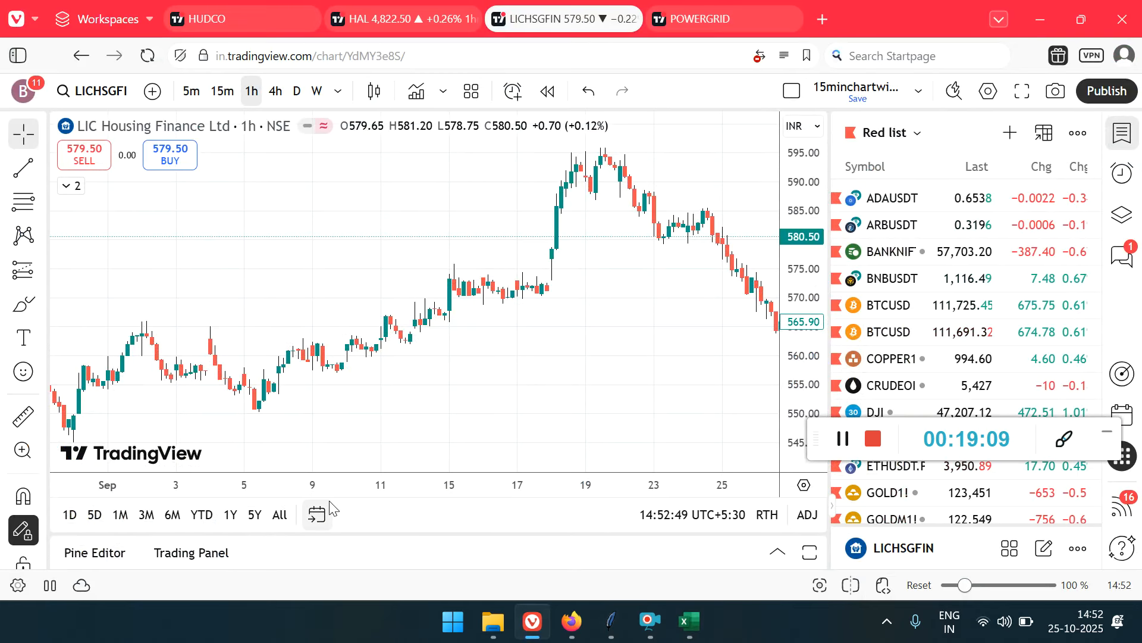
left_click(317, 515)
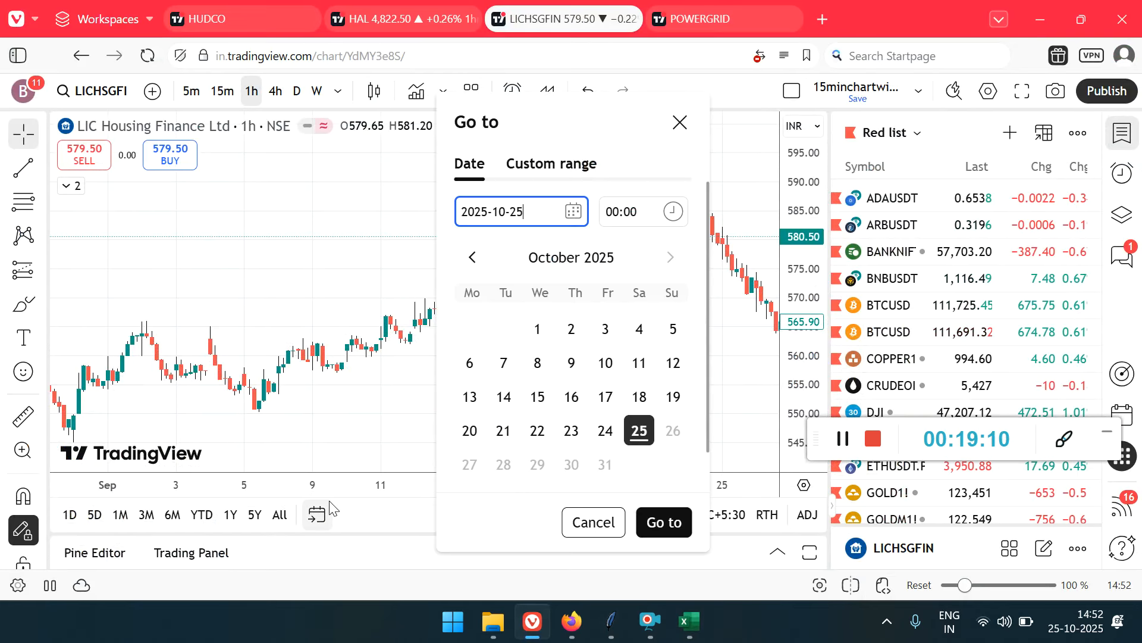
left_click(473, 257)
left_click(473, 257)
left_click(473, 257)
left_click(473, 257)
left_click(473, 257)
left_click(473, 257)
left_click(473, 257)
left_click(473, 257)
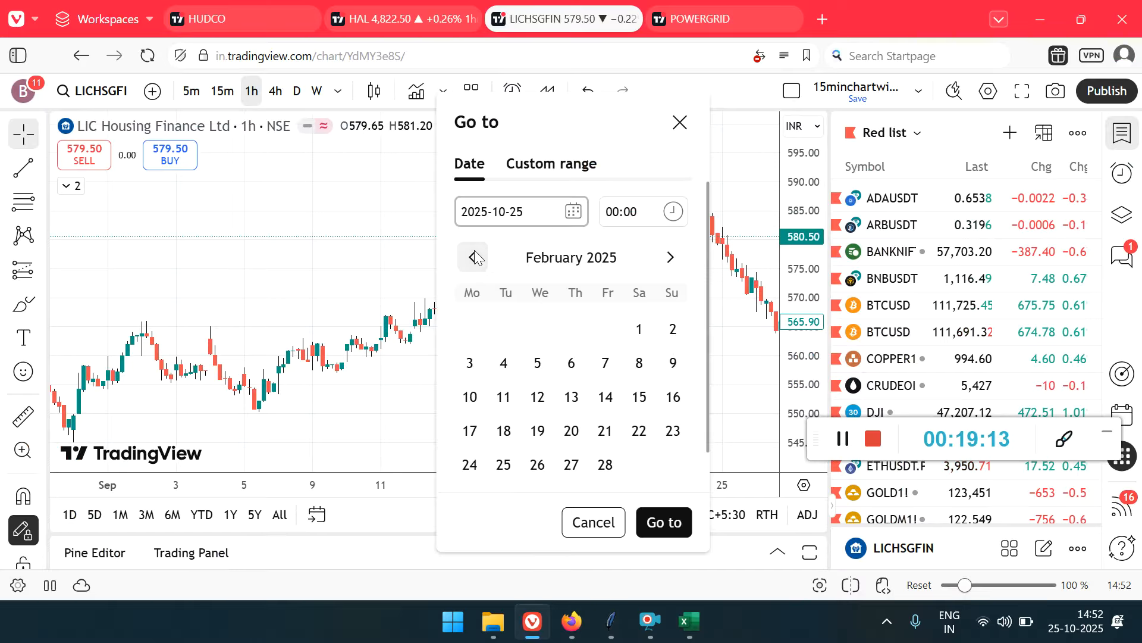
left_click(669, 256)
left_click(537, 362)
left_click(676, 522)
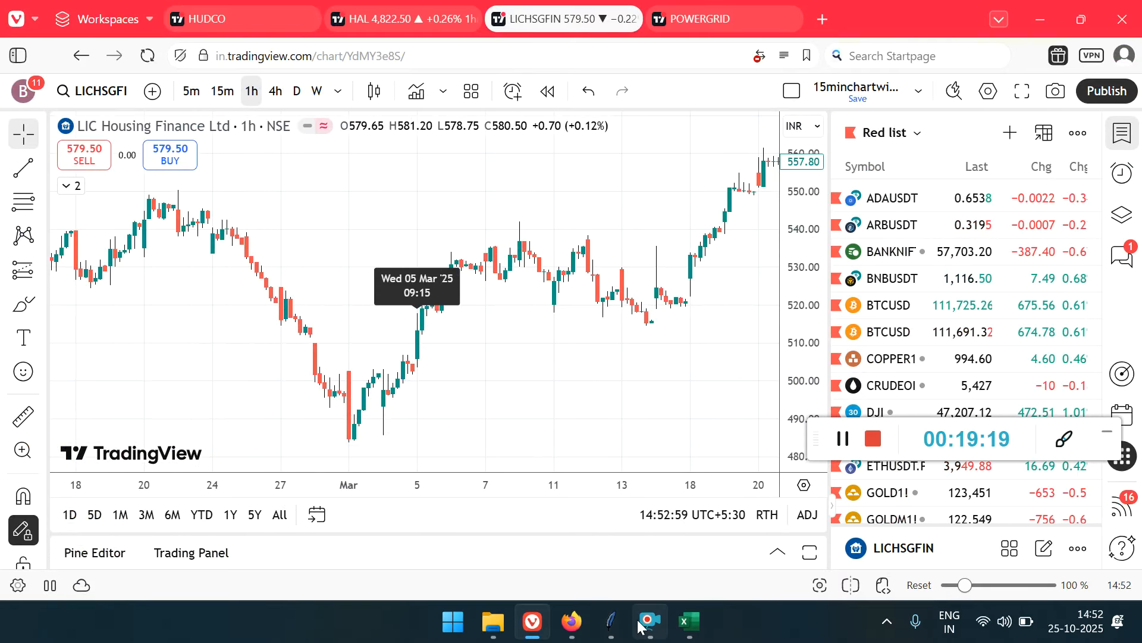
Compare the LICHSGFIN trade's entry, target and exit in row 342 with the TradingView candles from 5 March to 19 March 2025.
left_click(689, 621)
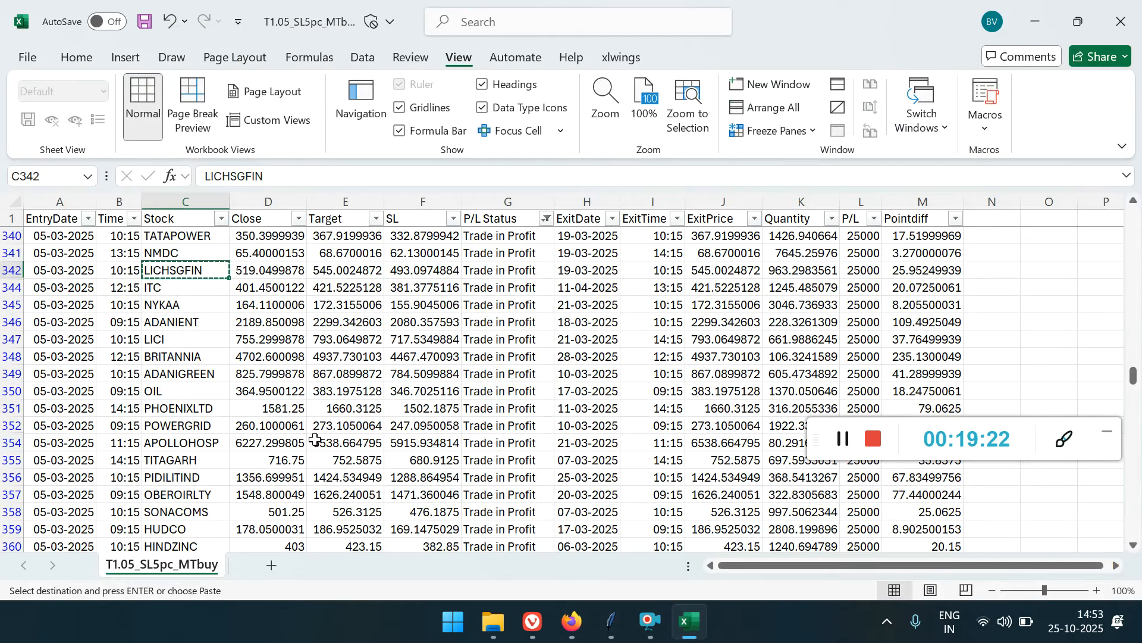
left_click(690, 622)
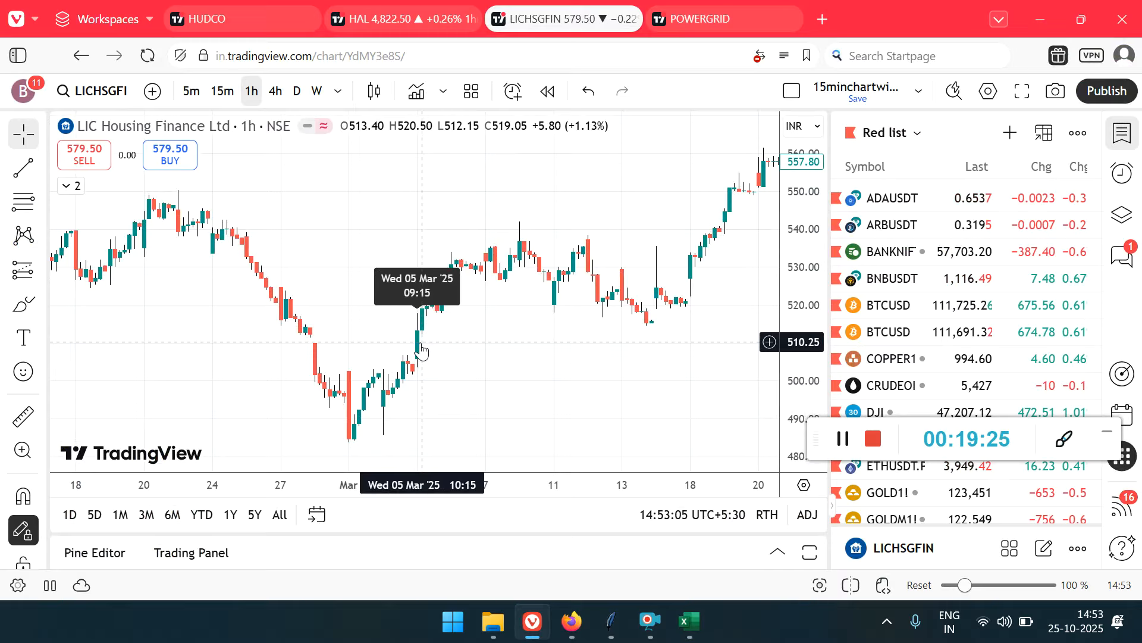
left_click_drag(589, 309, 408, 388)
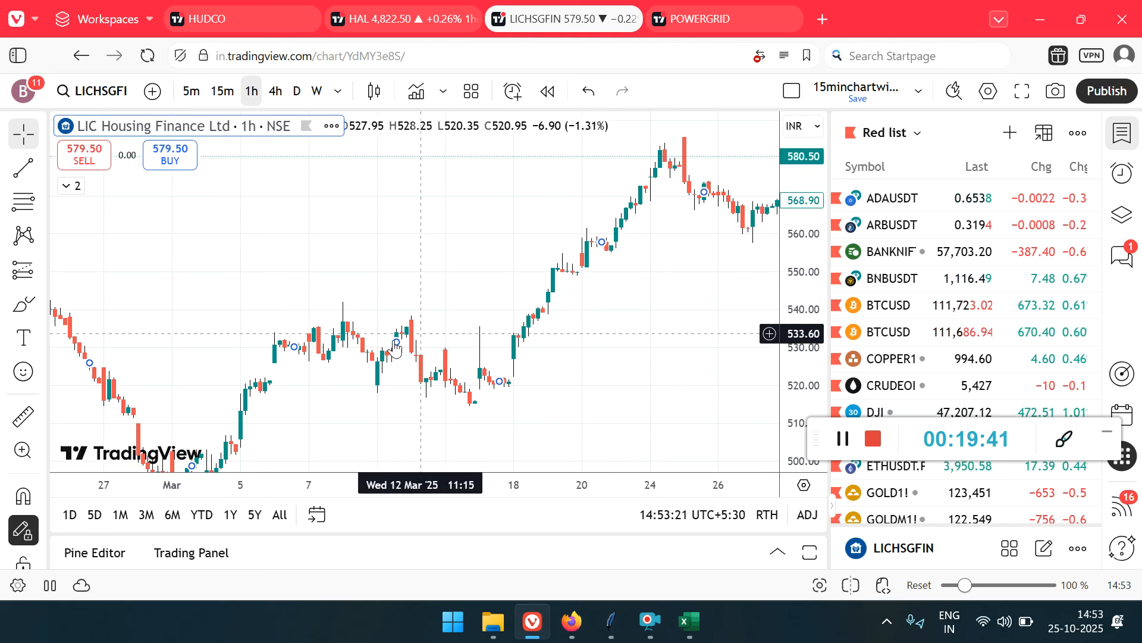
left_click(688, 621)
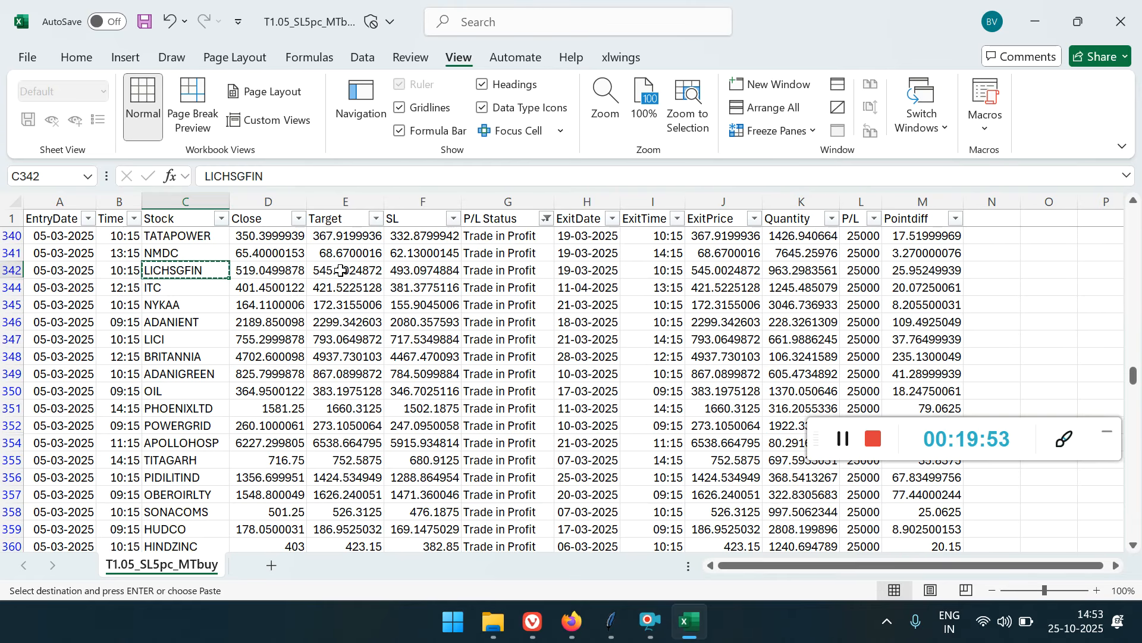
left_click(581, 277)
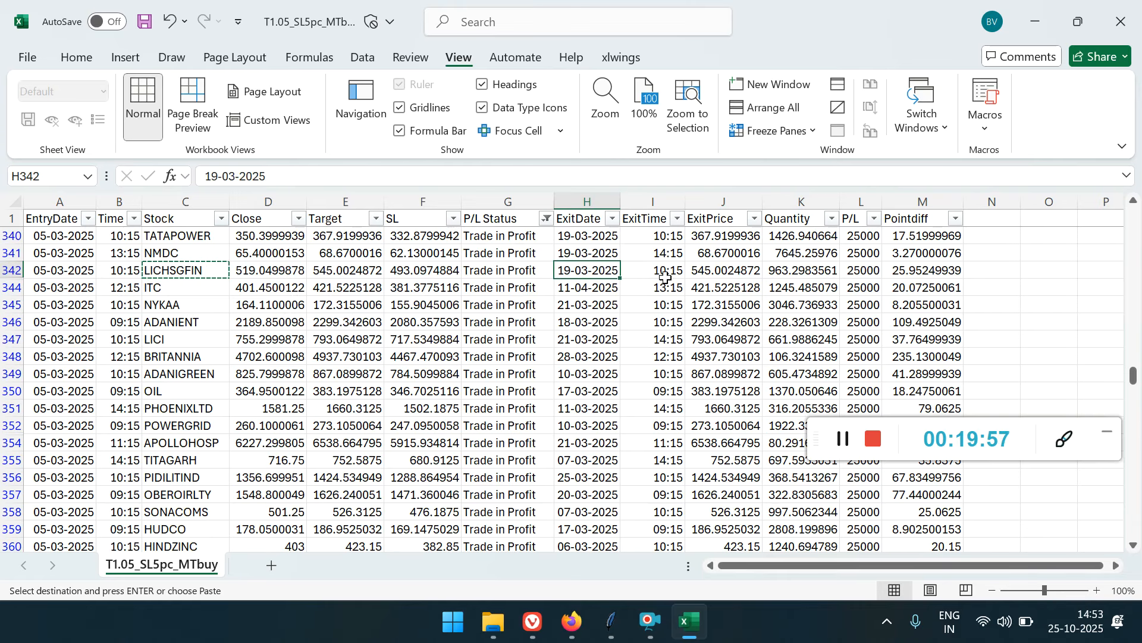
left_click(532, 621)
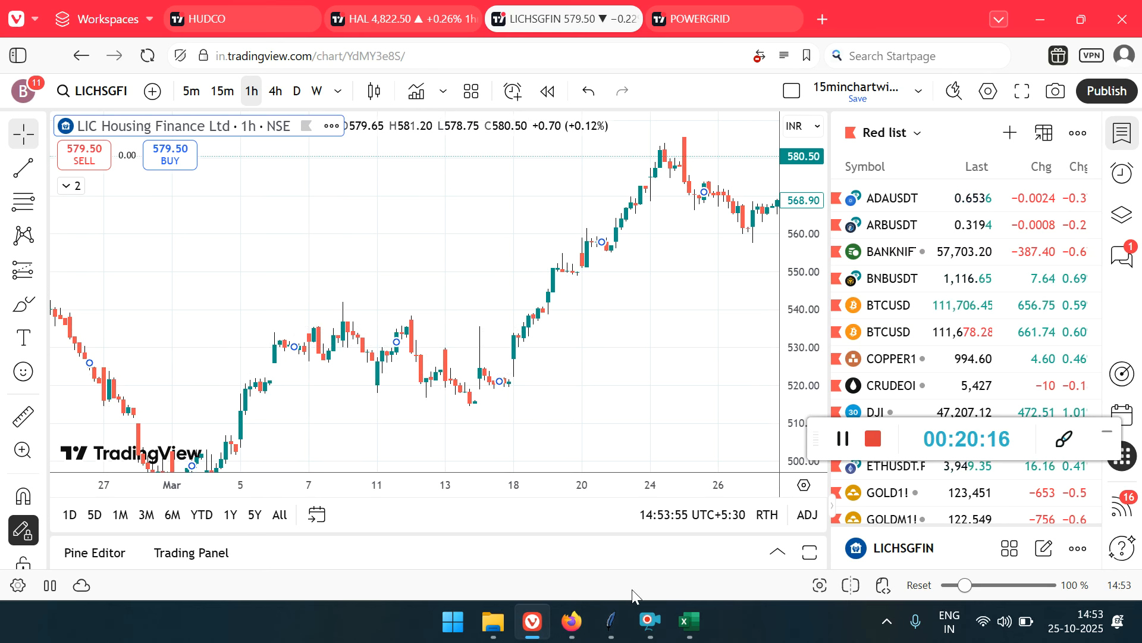
Copy the stock symbol ITC from row 344 of the Excel result sheet and load its NSE chart in TradingView.
left_click(683, 623)
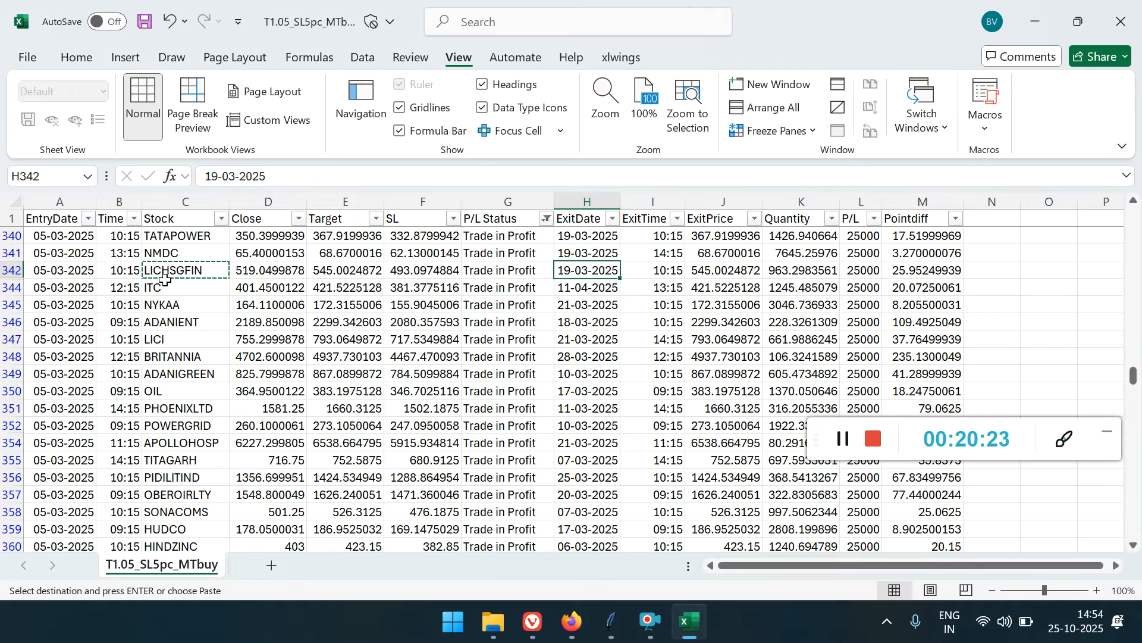
left_click(184, 290)
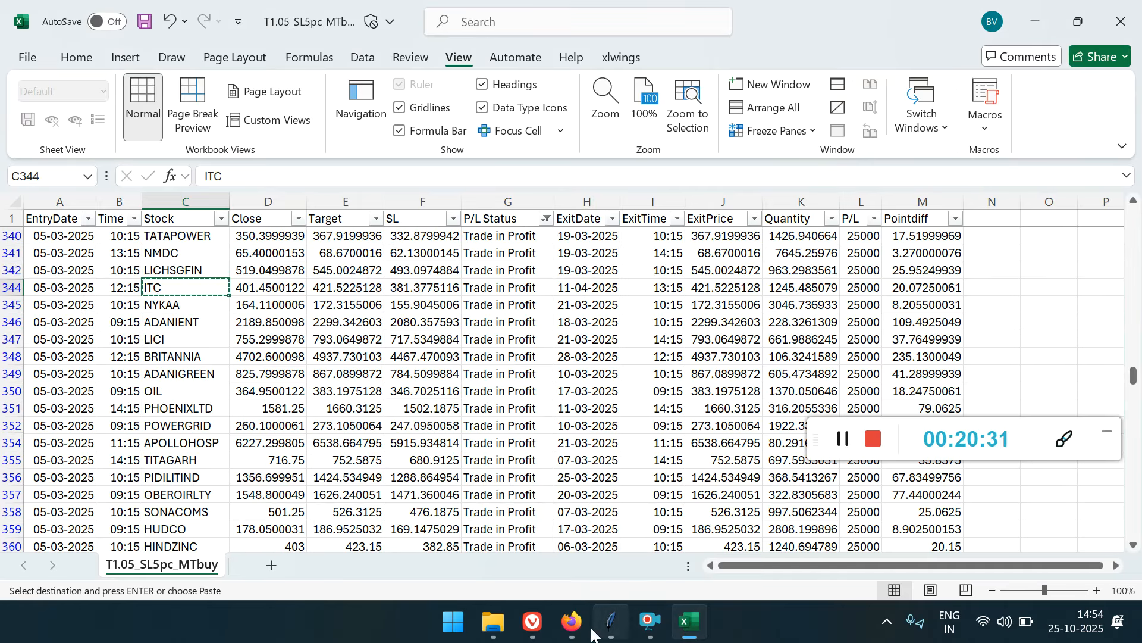
left_click(532, 622)
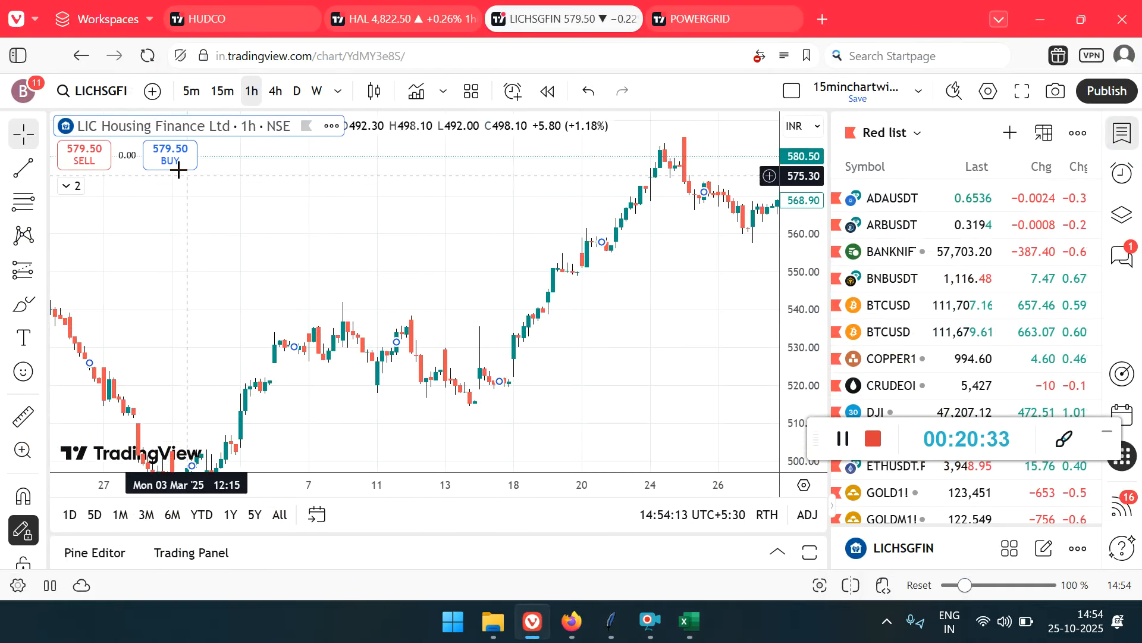
left_click(122, 91)
type("ITC")
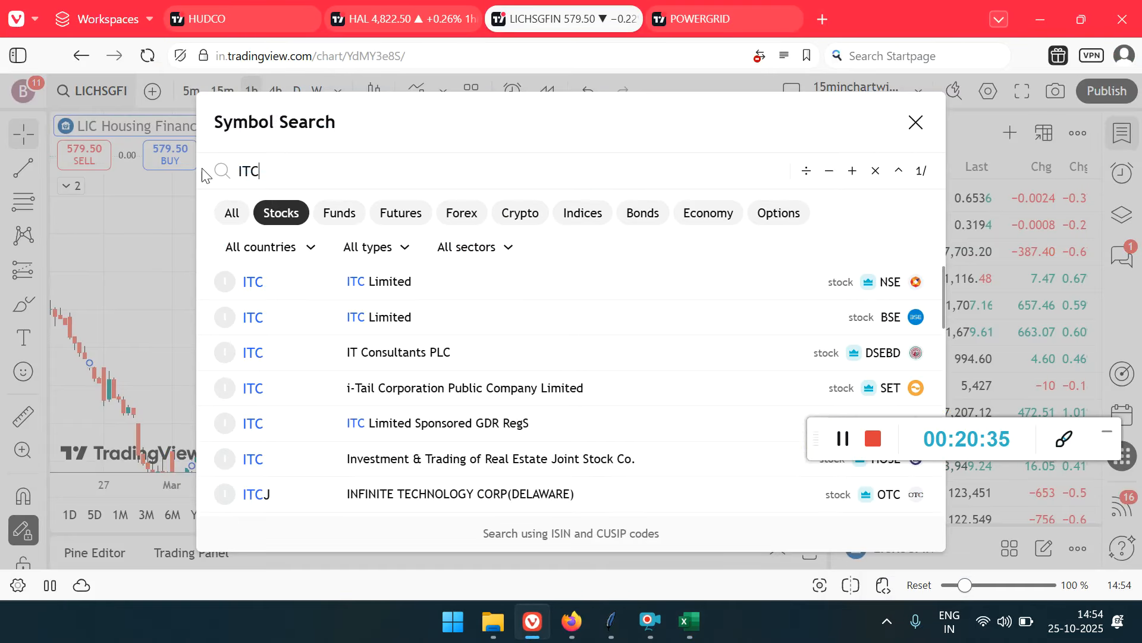
left_click(384, 283)
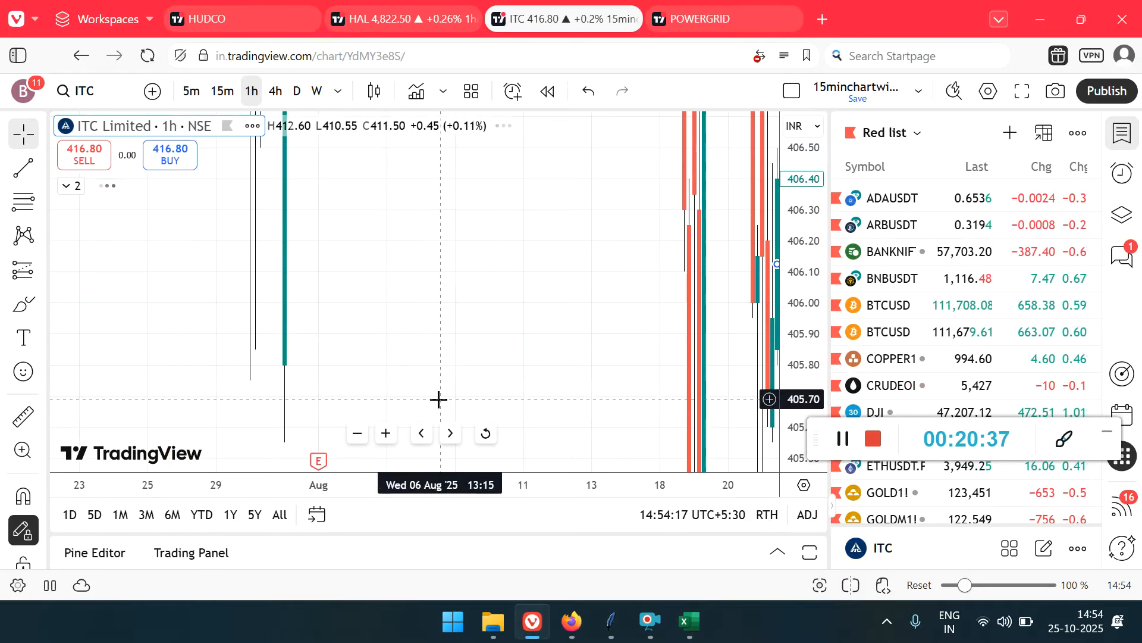
Reset the ITC chart view and go to the entry date 2025-03-05.
right_click(416, 301)
left_click(461, 137)
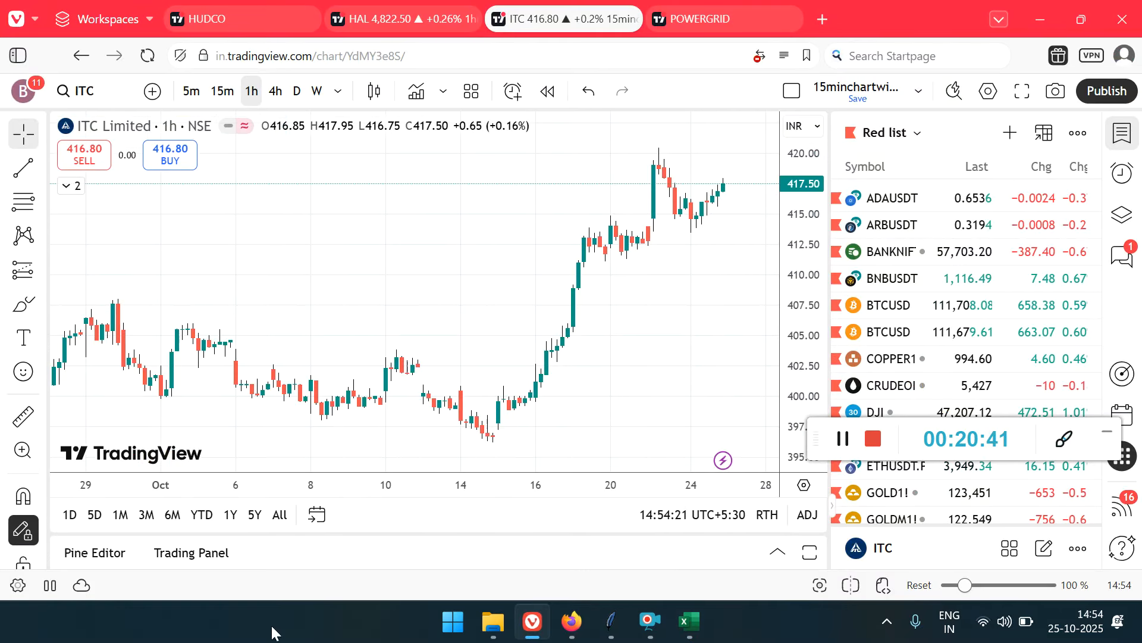
left_click(318, 514)
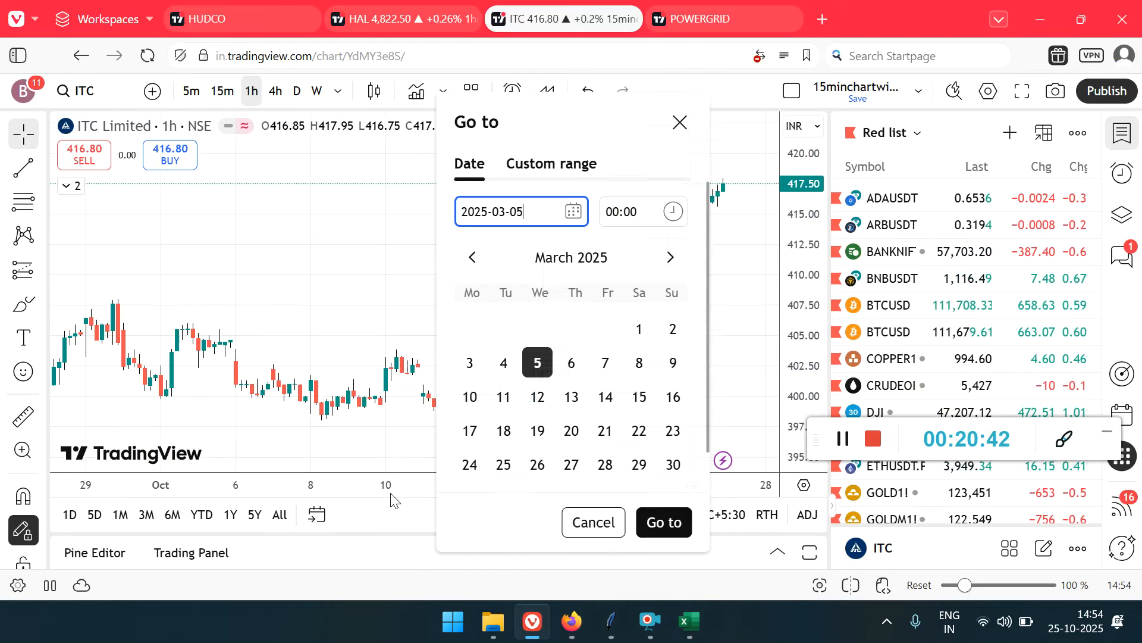
left_click(658, 515)
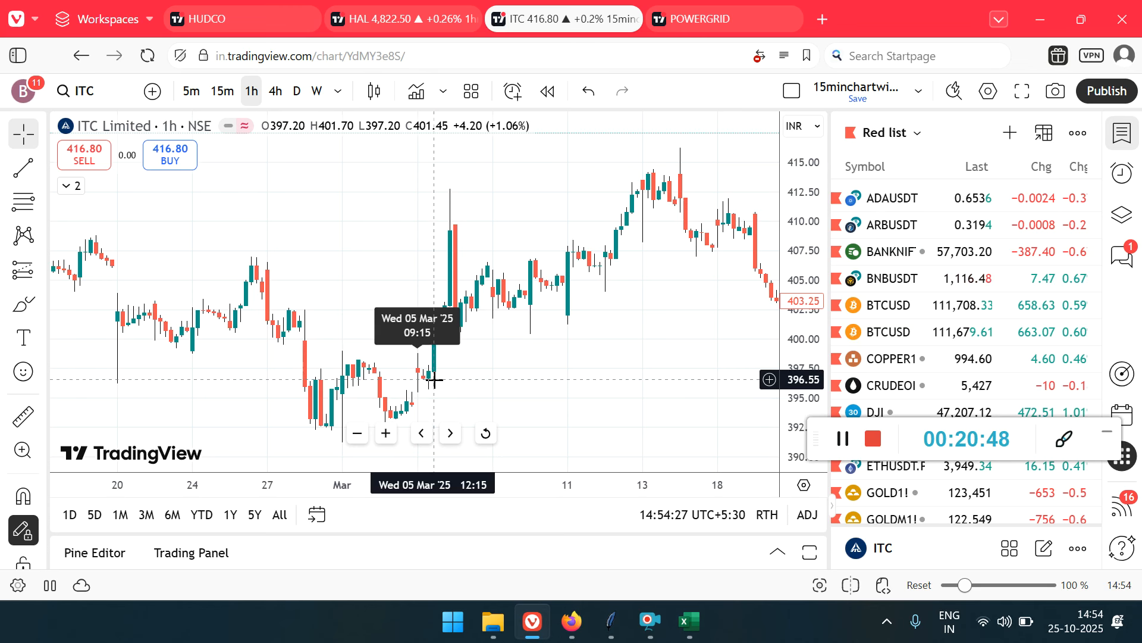
Compare the ITC trade's exit date, time and price in row 344 with the TradingView candle of 11 April 2025 at 13:15.
left_click(689, 621)
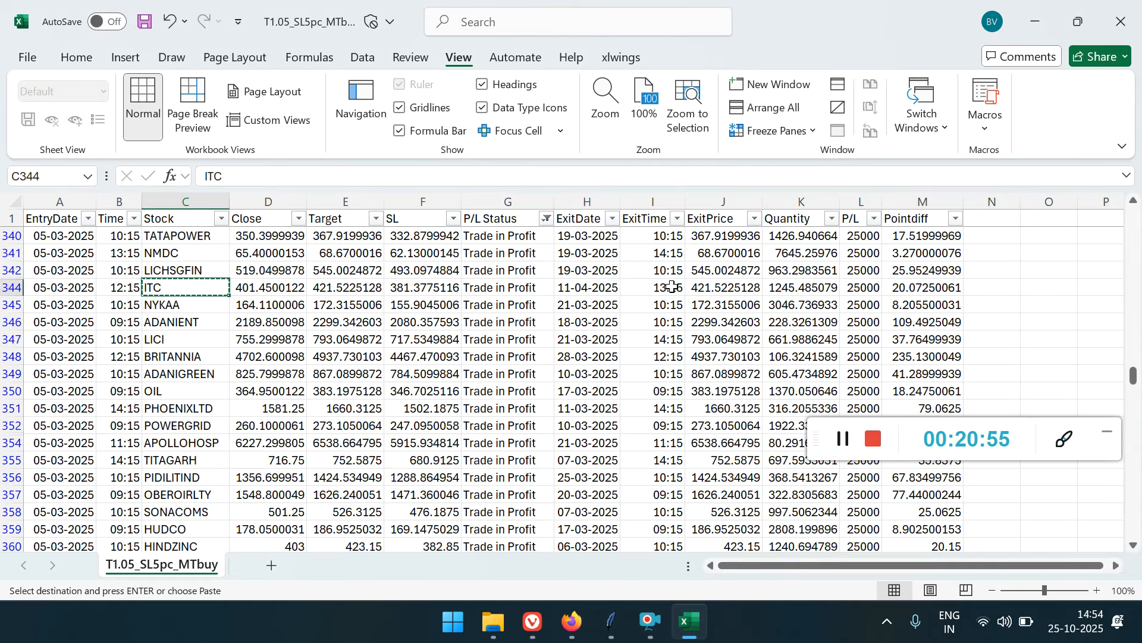
mouse_move(620, 632)
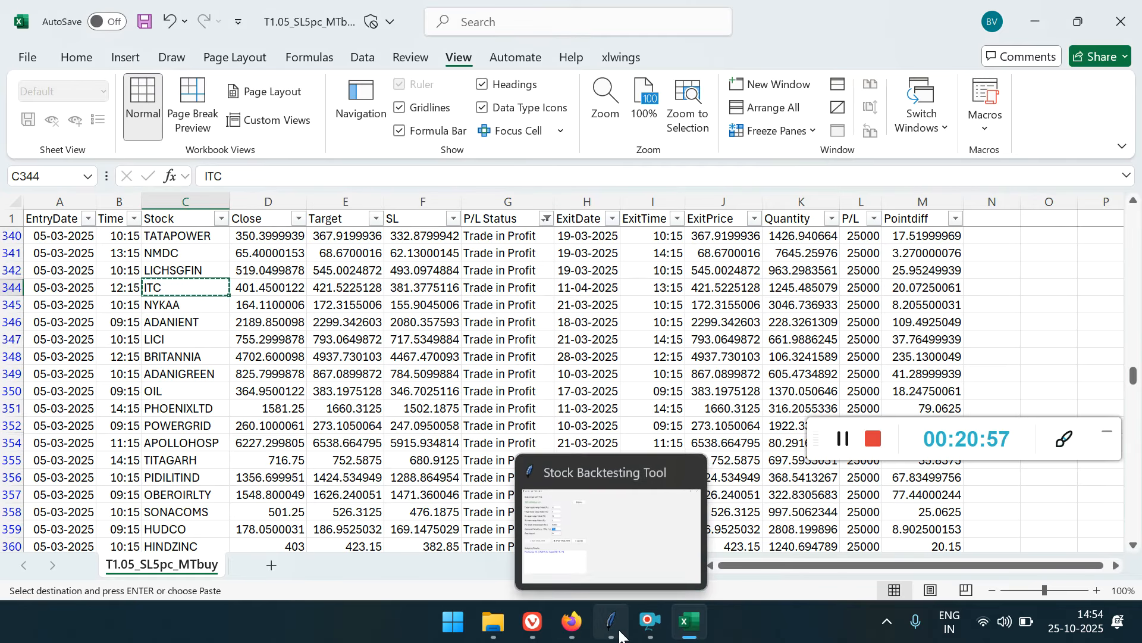
left_click(533, 622)
left_click_drag(419, 371, 352, 369)
left_click_drag(672, 327, 373, 375)
left_click_drag(553, 329, 569, 250)
left_click_drag(662, 279, 488, 282)
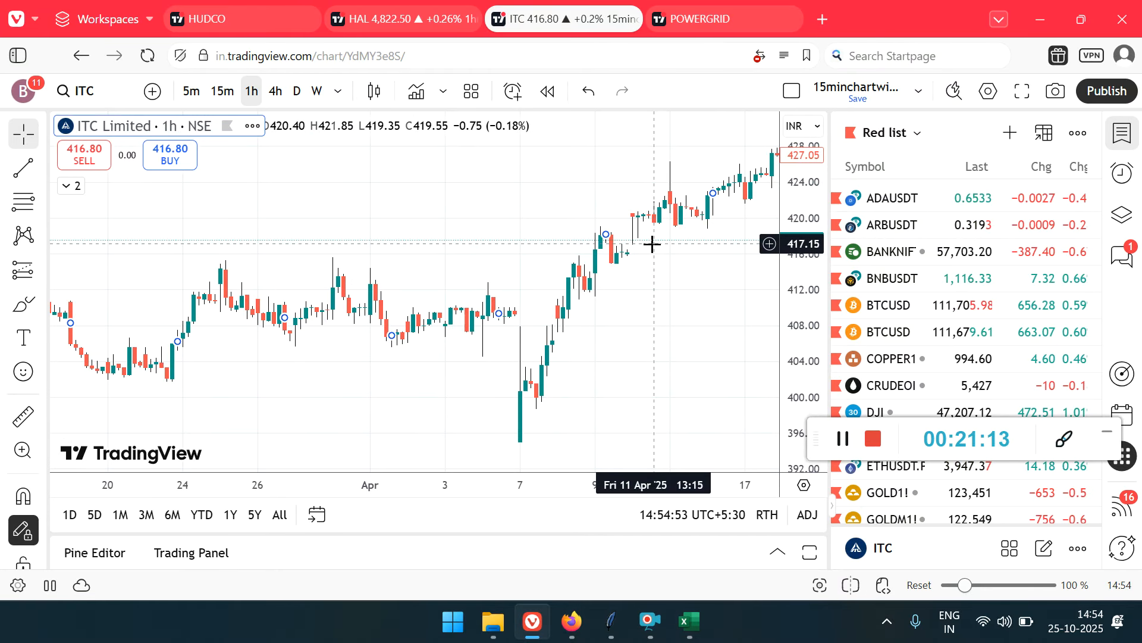
key("alt")
key("alt+Tab")
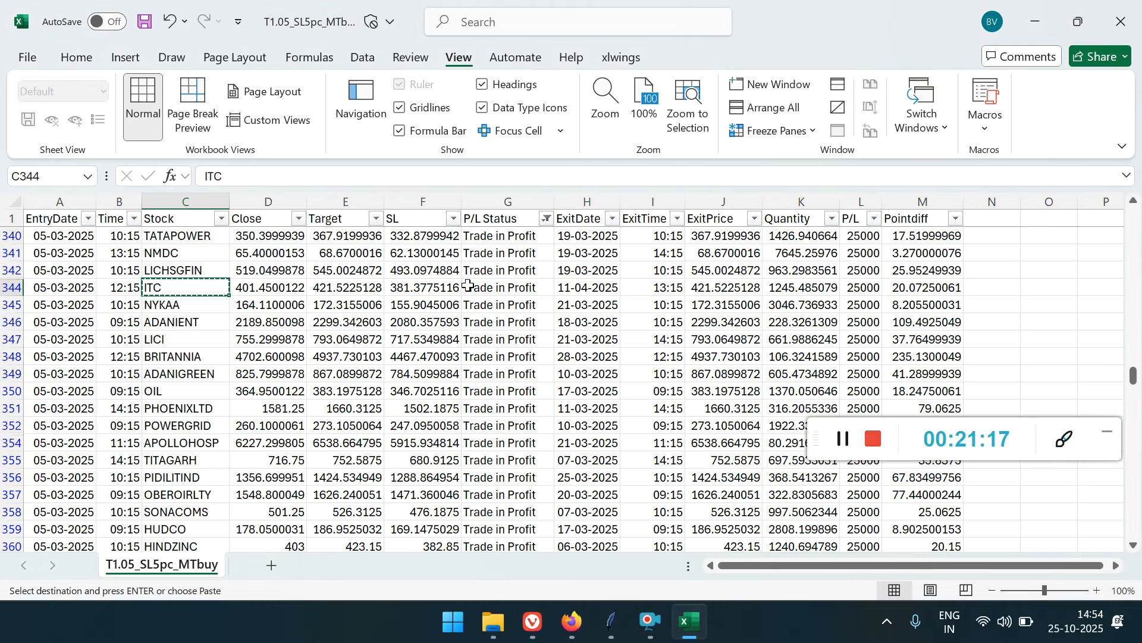
left_click(659, 287)
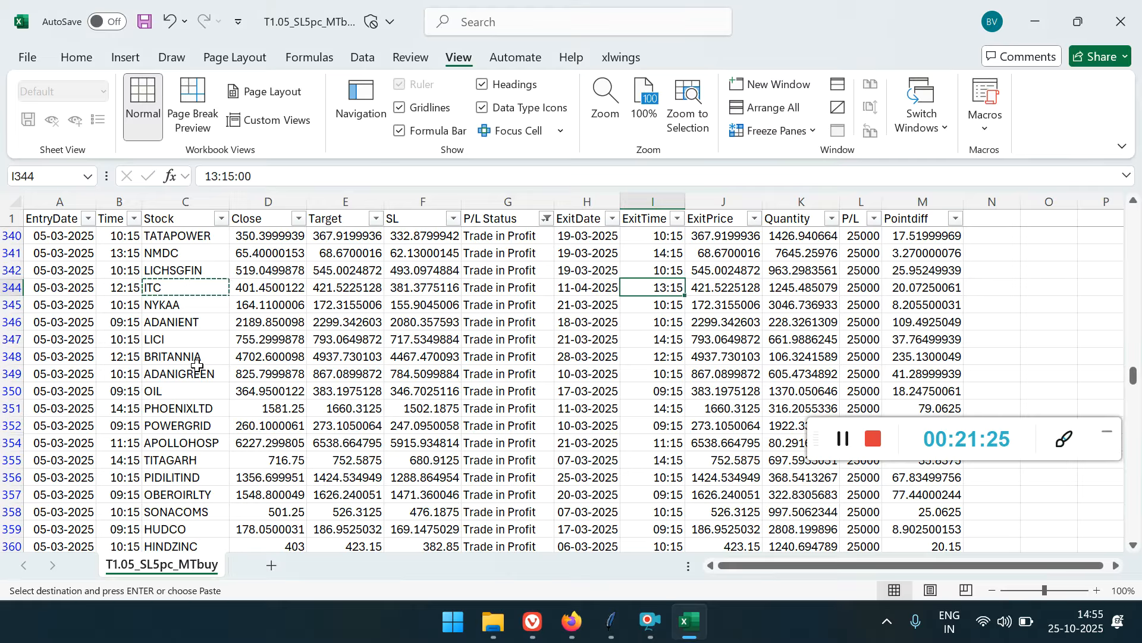
Copy the stock symbol BRITANNIA from row 348 and load its NSE chart in TradingView.
left_click(177, 355)
key("ctrl+c")
key("alt+Tab")
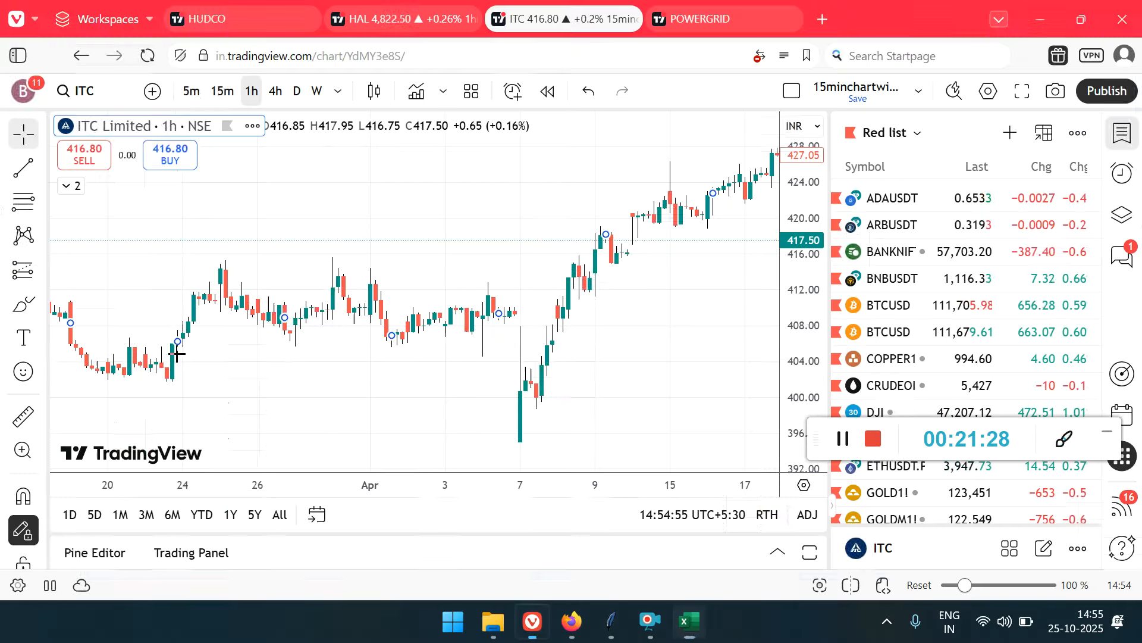
left_click(95, 95)
key("ctrl+v")
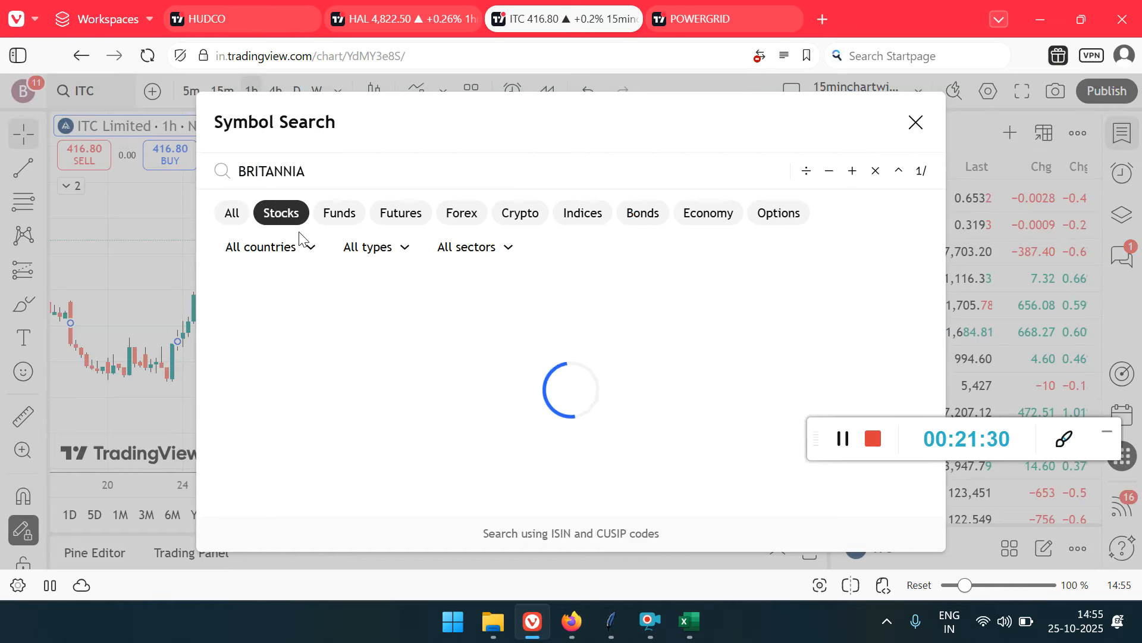
left_click(332, 281)
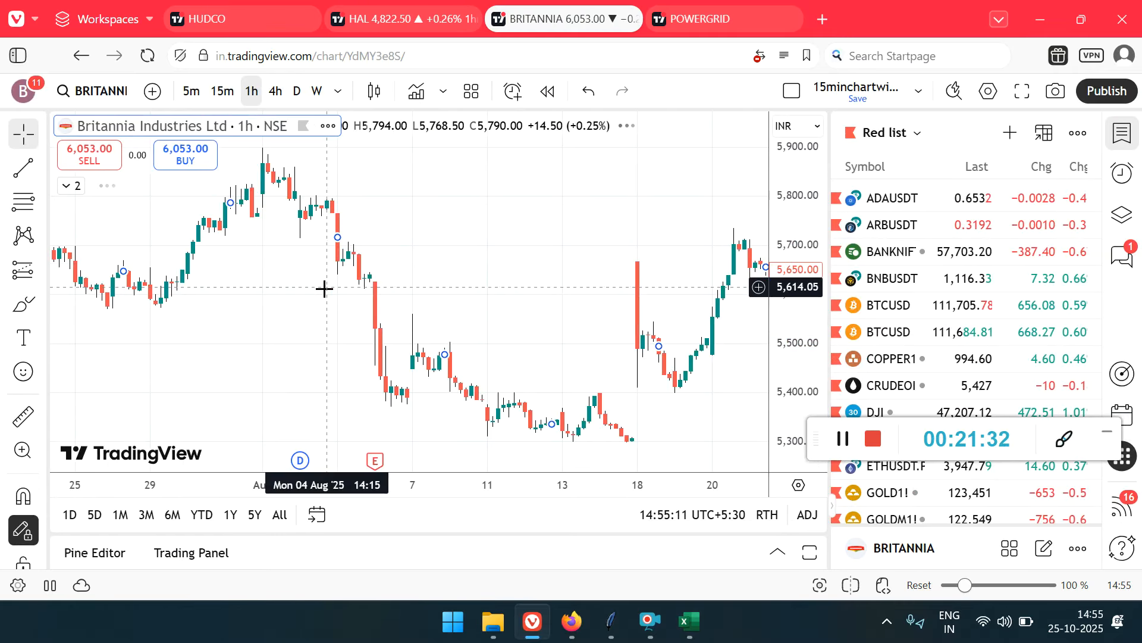
Take the BRITANNIA hourly chart to the entry date 2025-03-05.
left_click_drag(238, 379, 406, 387)
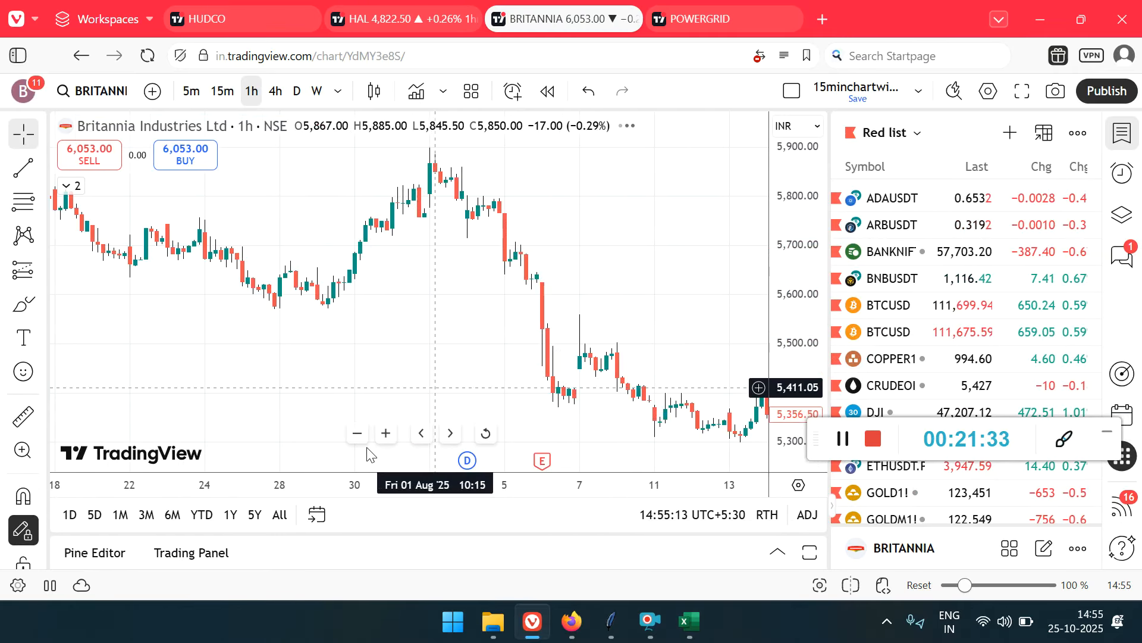
left_click(315, 526)
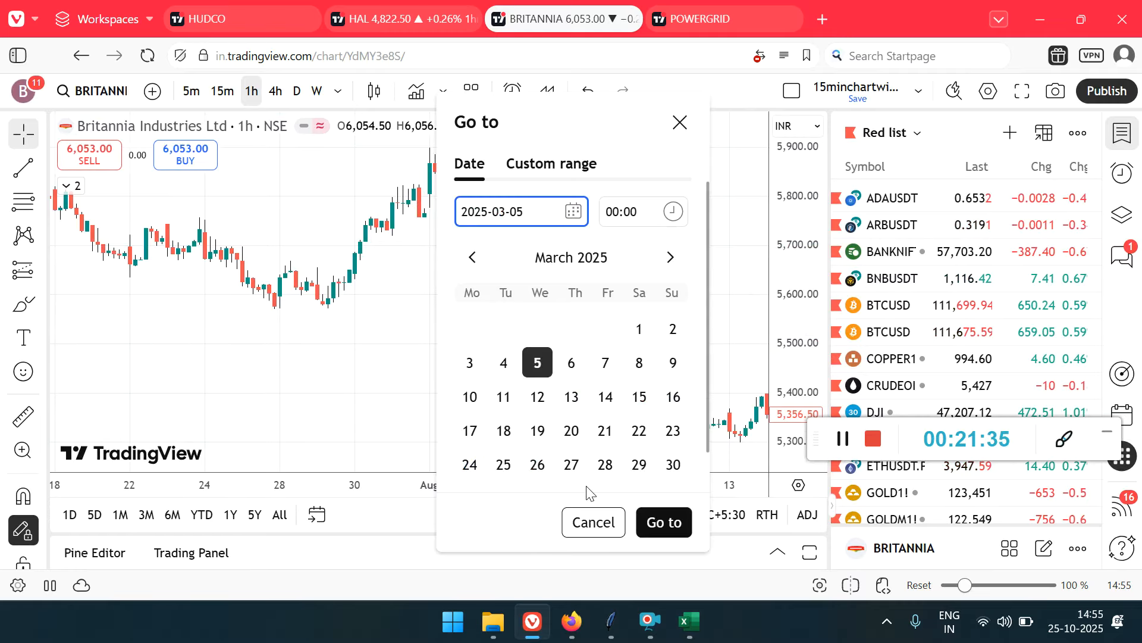
left_click(658, 523)
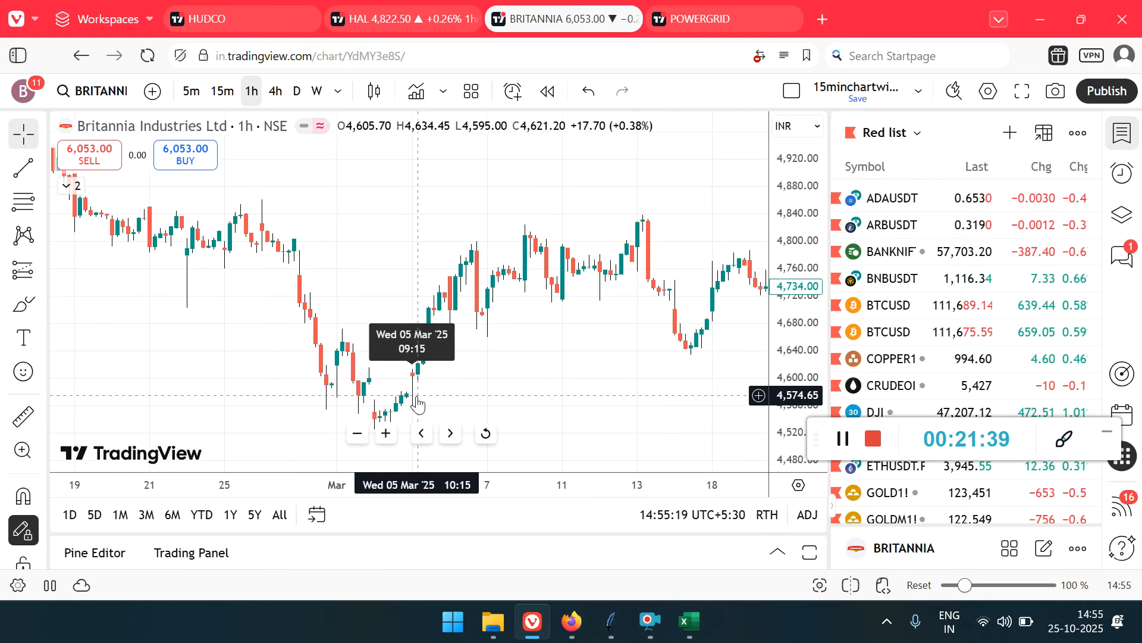
Compare the BRITANNIA trade's close, target and exit date in row 348 with the TradingView candles from 5 March toward 28 March 2025.
key("alt+Tab")
key("alt+Tab")
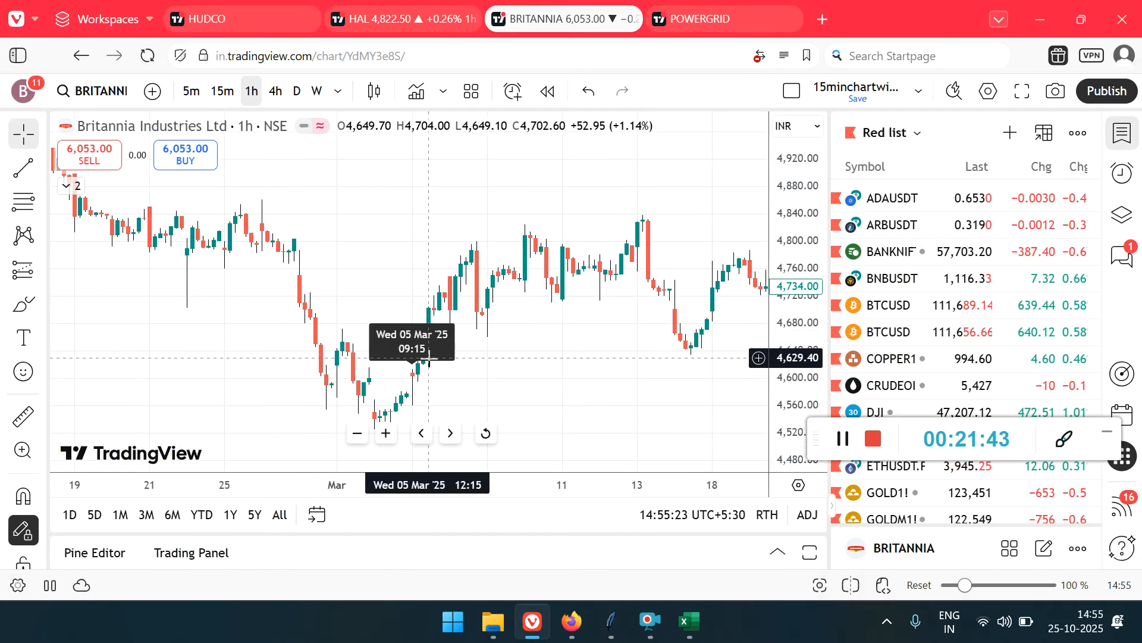
key("alt+Tab")
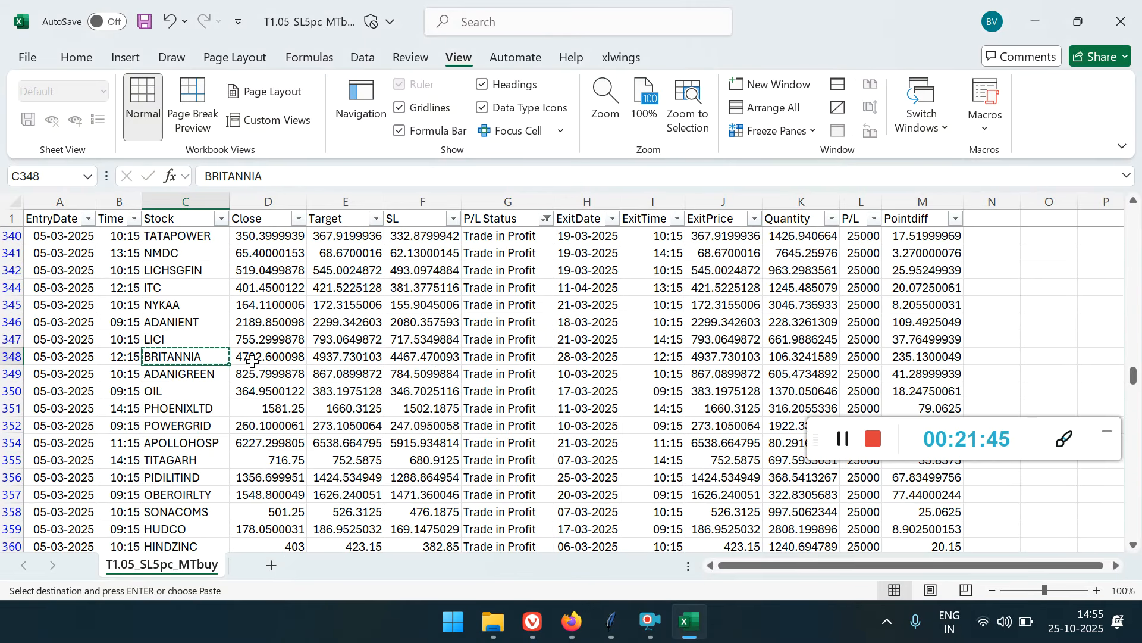
left_click(252, 361)
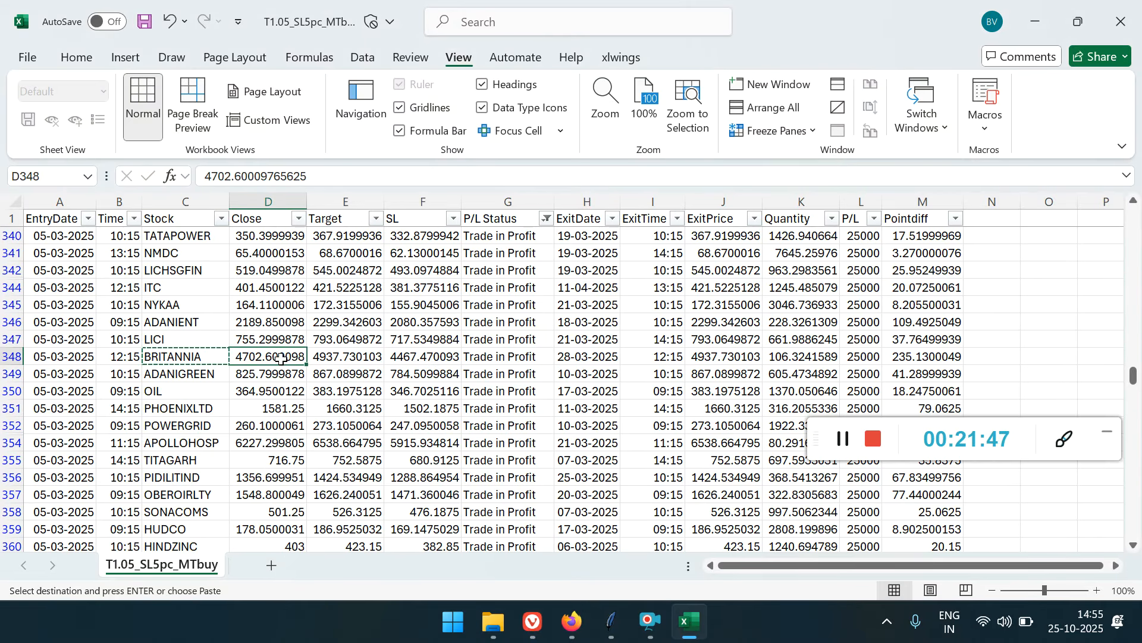
left_click(335, 359)
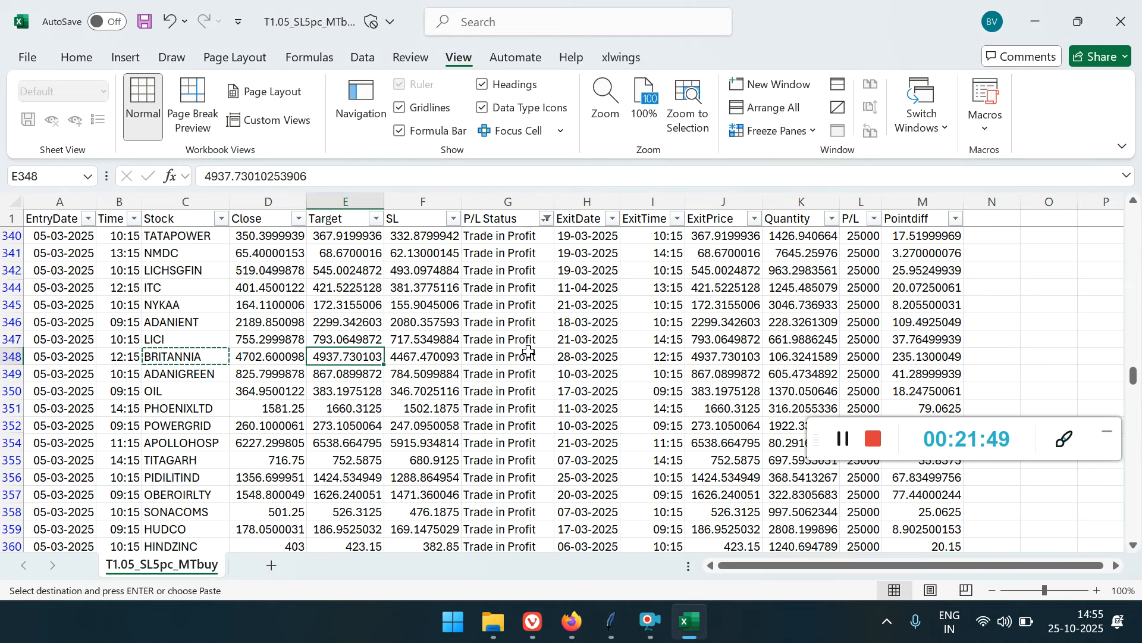
left_click(609, 360)
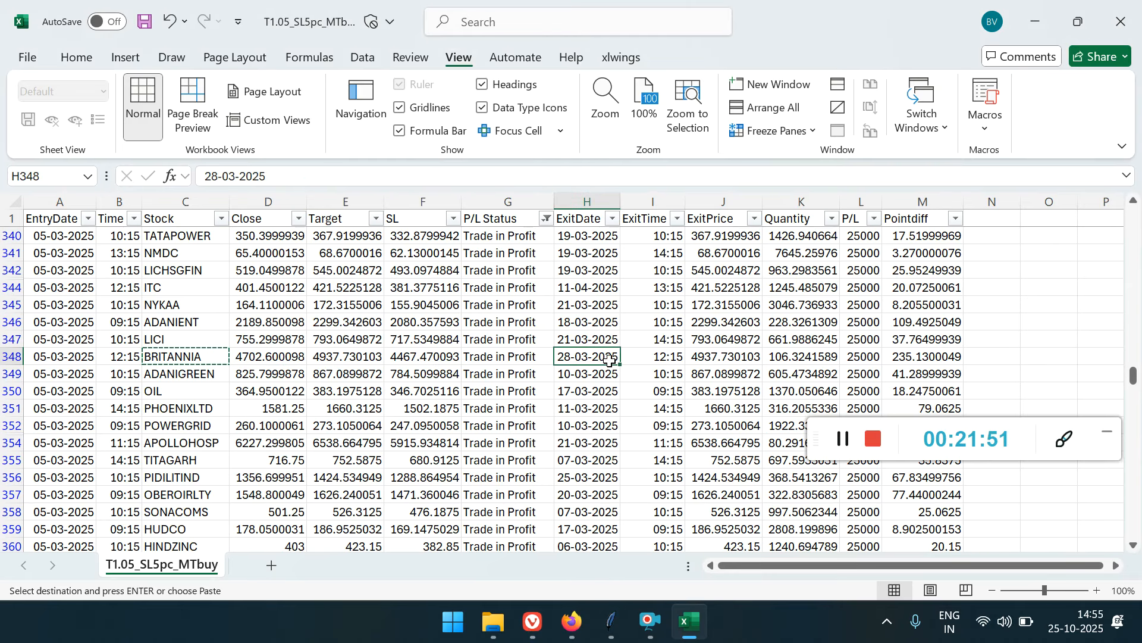
key("alt+Tab")
left_click_drag(642, 379, 359, 404)
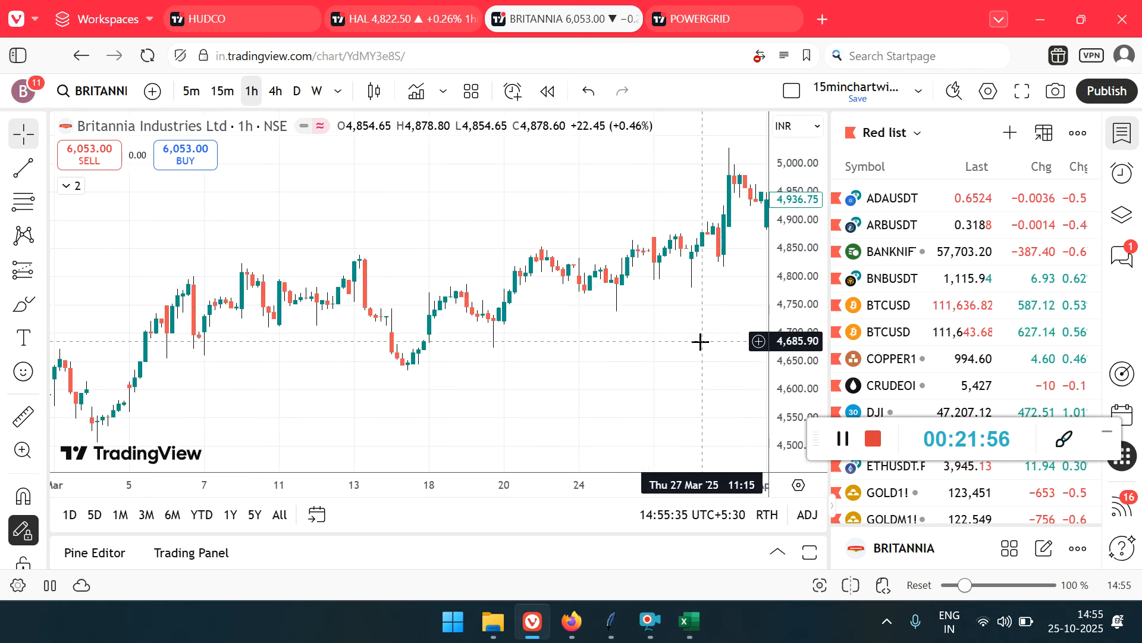
Compare the BRITANNIA trade's exit date and time in row 348 with the TradingView candle of 28 March 2025 at 12:15.
left_click_drag(674, 345, 627, 352)
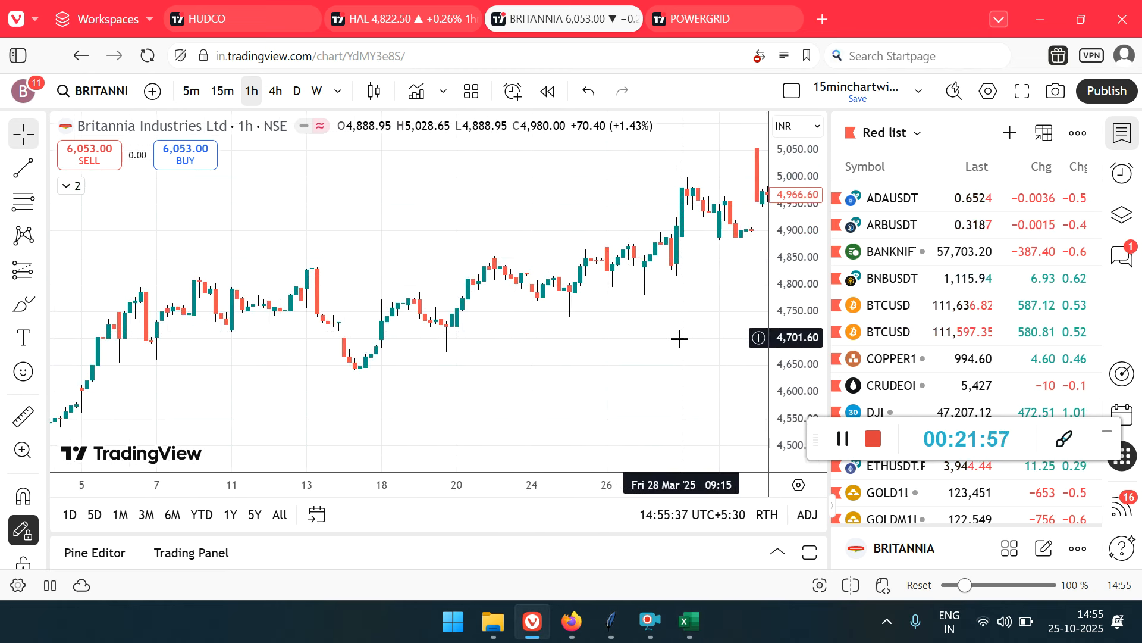
key("alt+Tab")
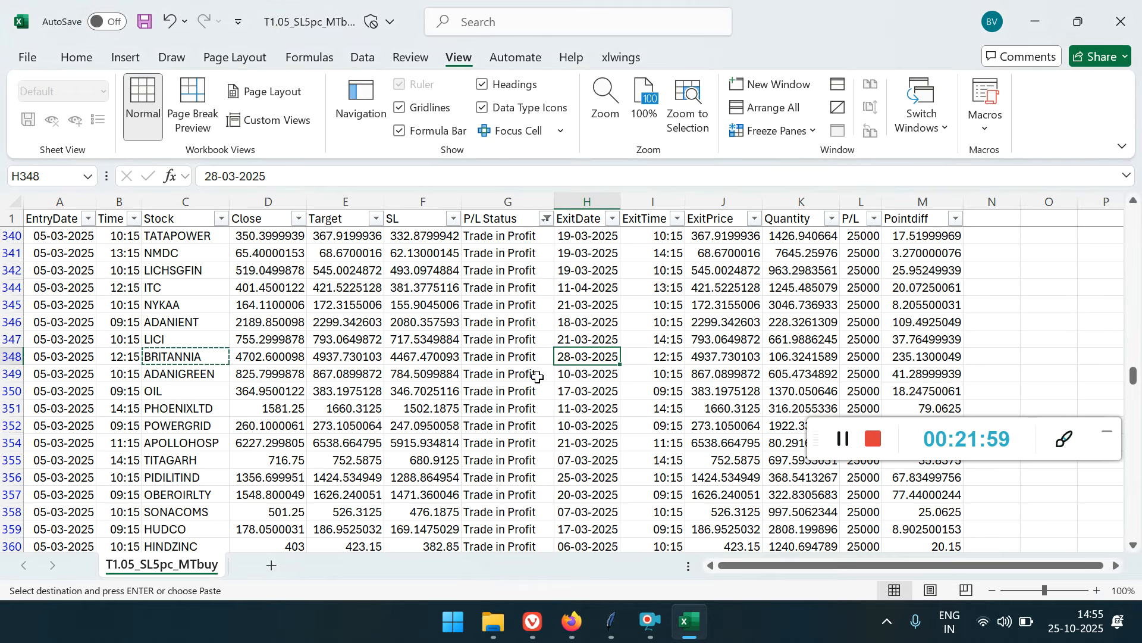
key("alt+Tab")
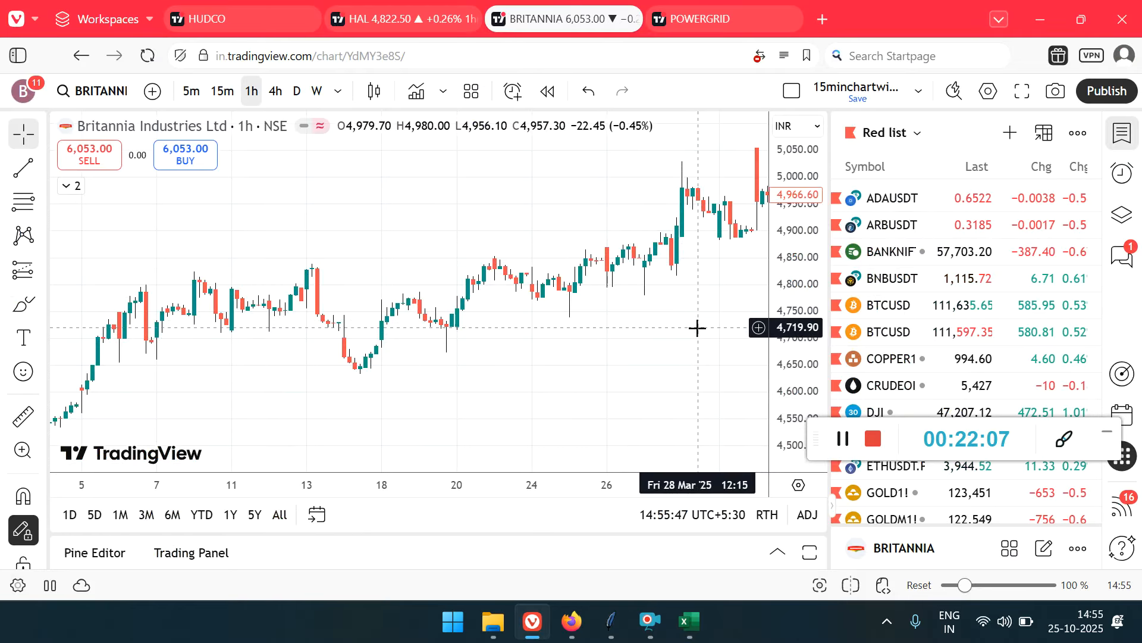
key("alt+Tab")
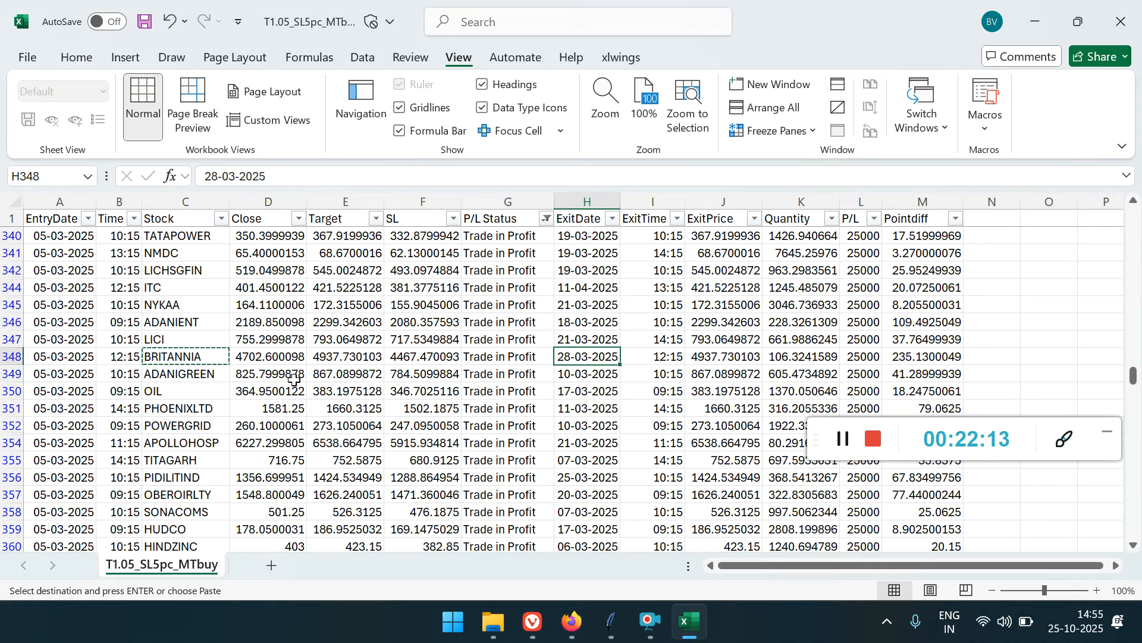
Close the T1.05_SL5pc_MTbuy workbook without saving and switch to the Backtest folder in File Explorer.
mouse_move(623, 625)
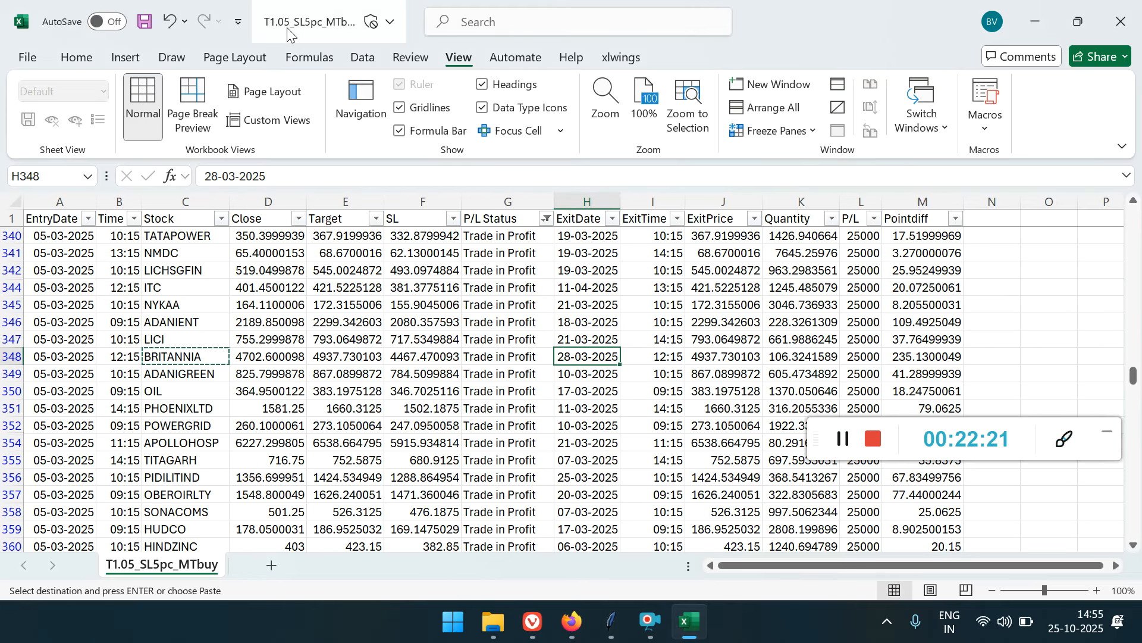
left_click(1125, 22)
left_click(651, 551)
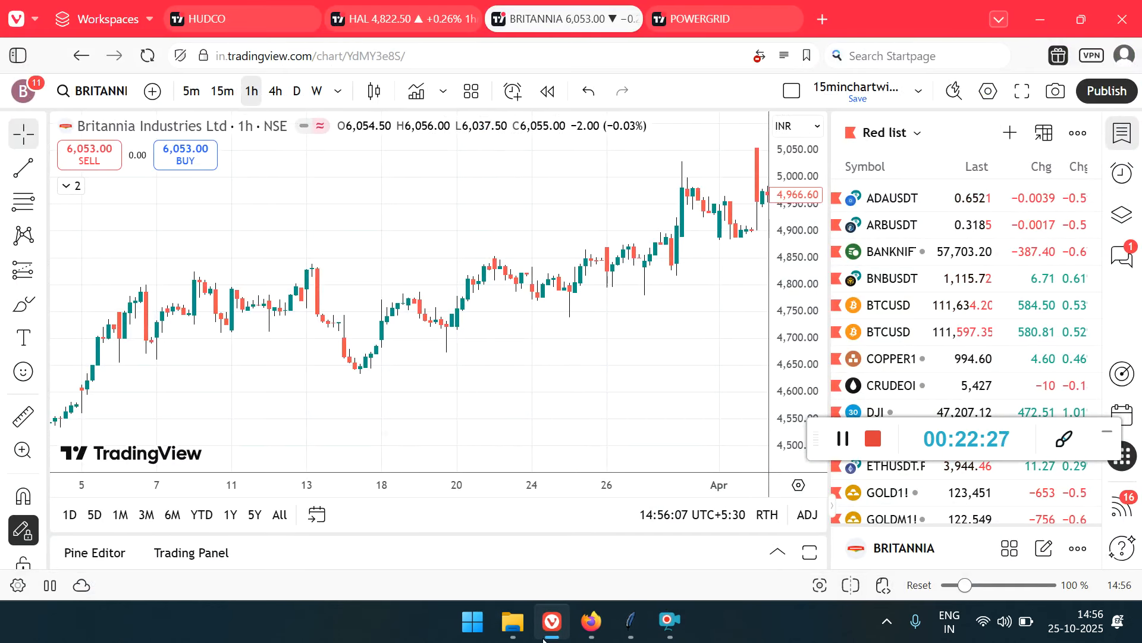
mouse_move(513, 622)
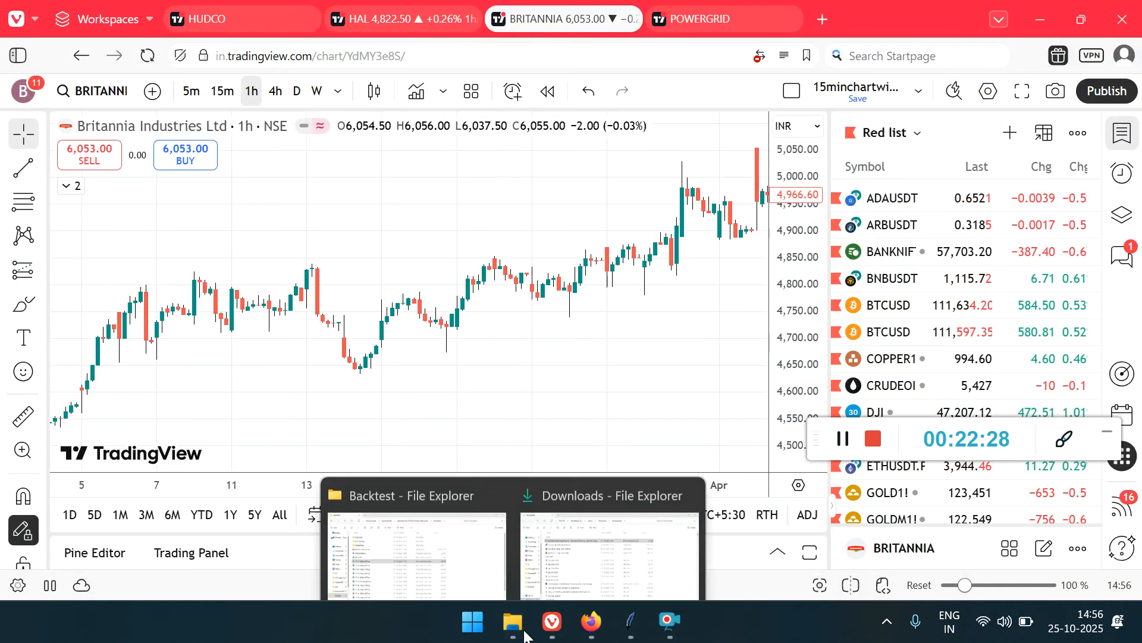
left_click(551, 532)
mouse_move(513, 622)
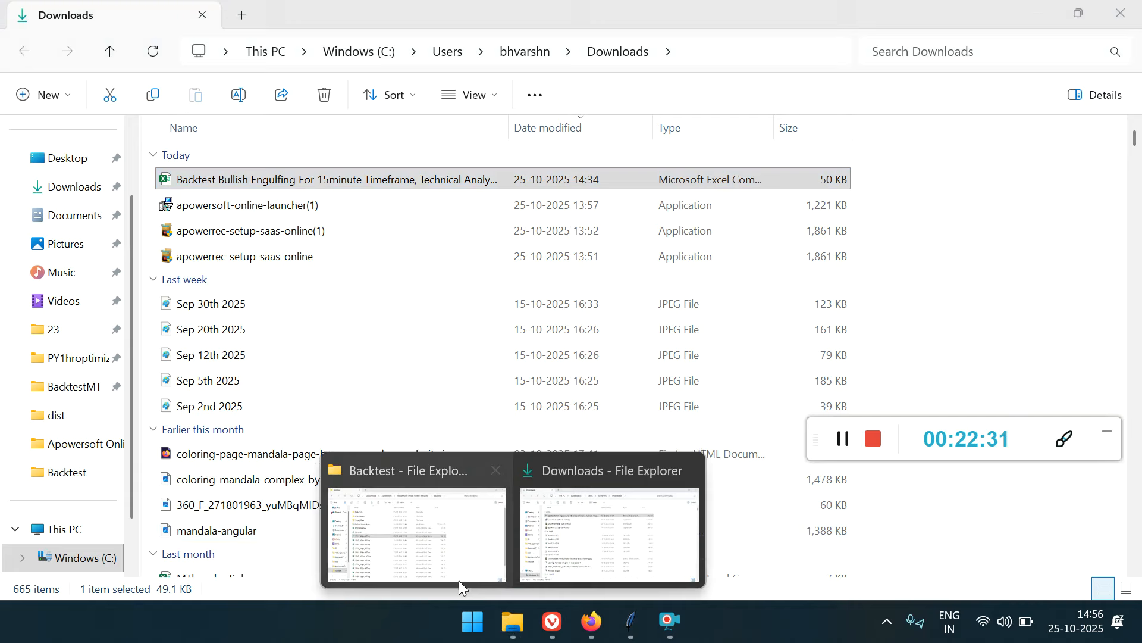
left_click(426, 557)
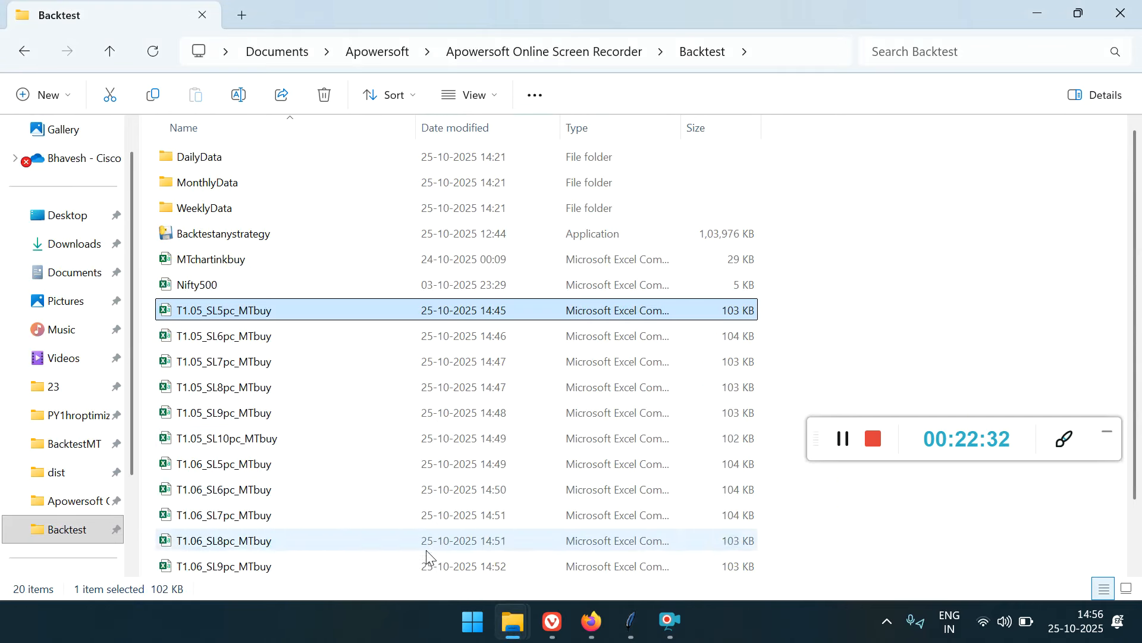
Look through the generated result files in the Backtest folder, from T1.05_SL5pc_MTbuy to T1.07_SL7pc_MTbuy.
left_click(194, 321, "ctrl")
left_click(194, 325)
key("Down")
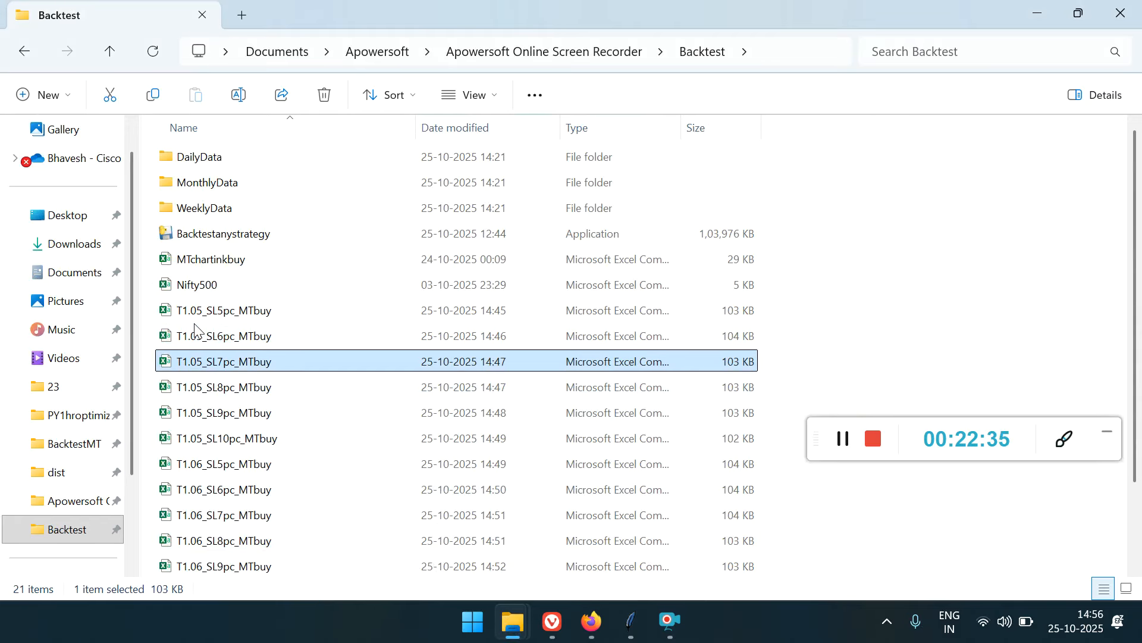
key("Down")
key("Down")
key("Down")
key("Down")
key("Down")
key("Down")
key("Down")
key("Down")
key("Down")
key("Down")
key("Down")
key("Down")
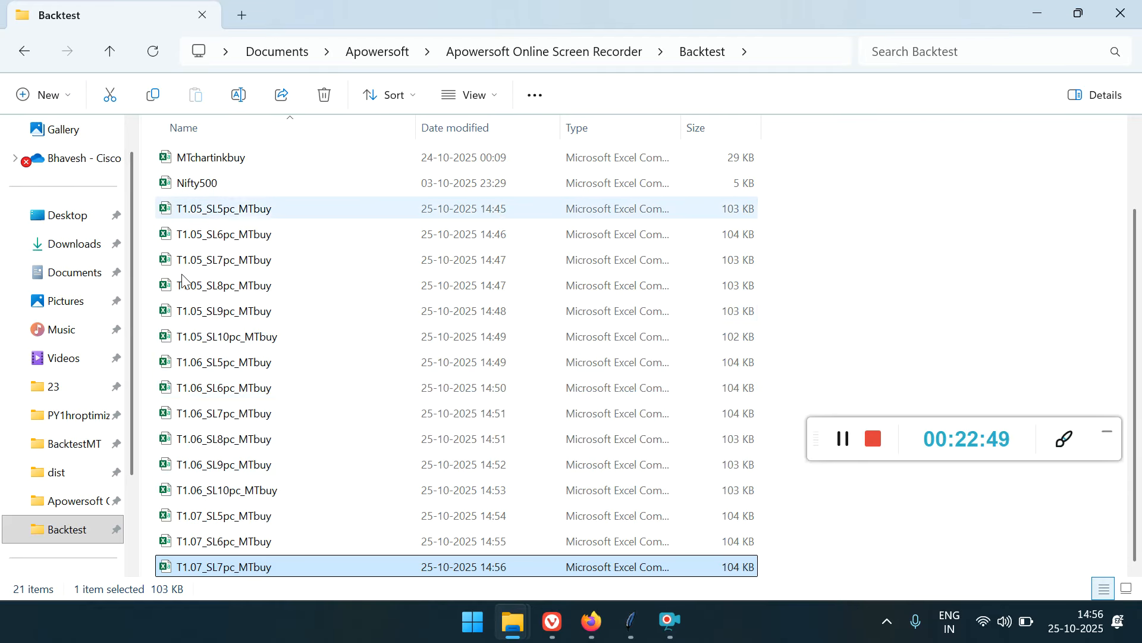
left_click(206, 214)
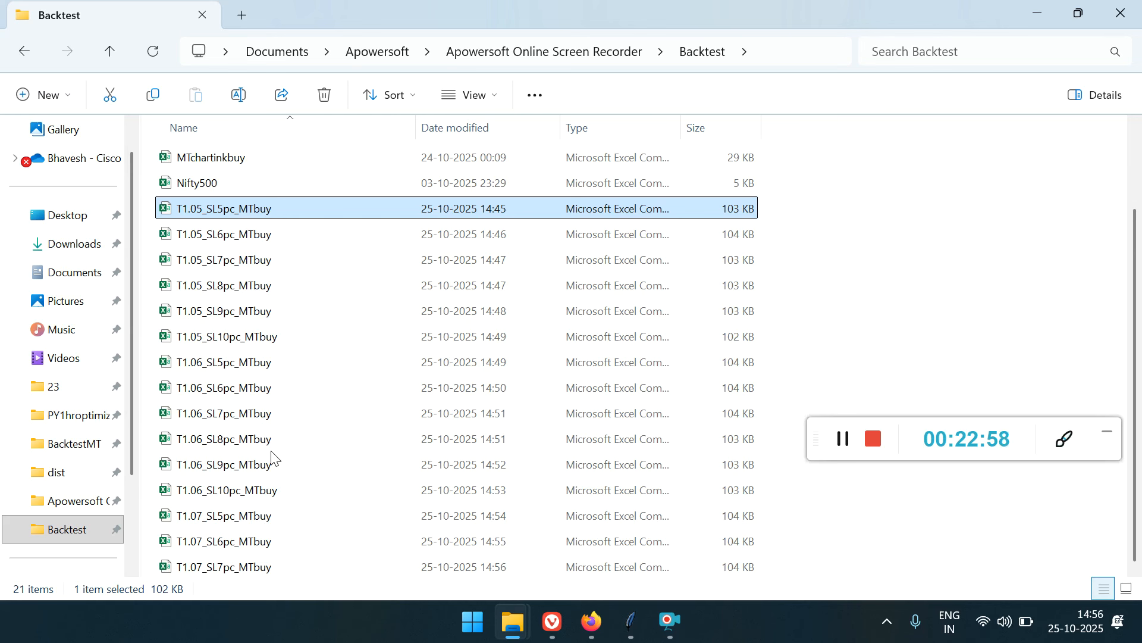
Check the running analysis in the Stock Backtesting Tool and return to the Backtest folder.
left_click(631, 622)
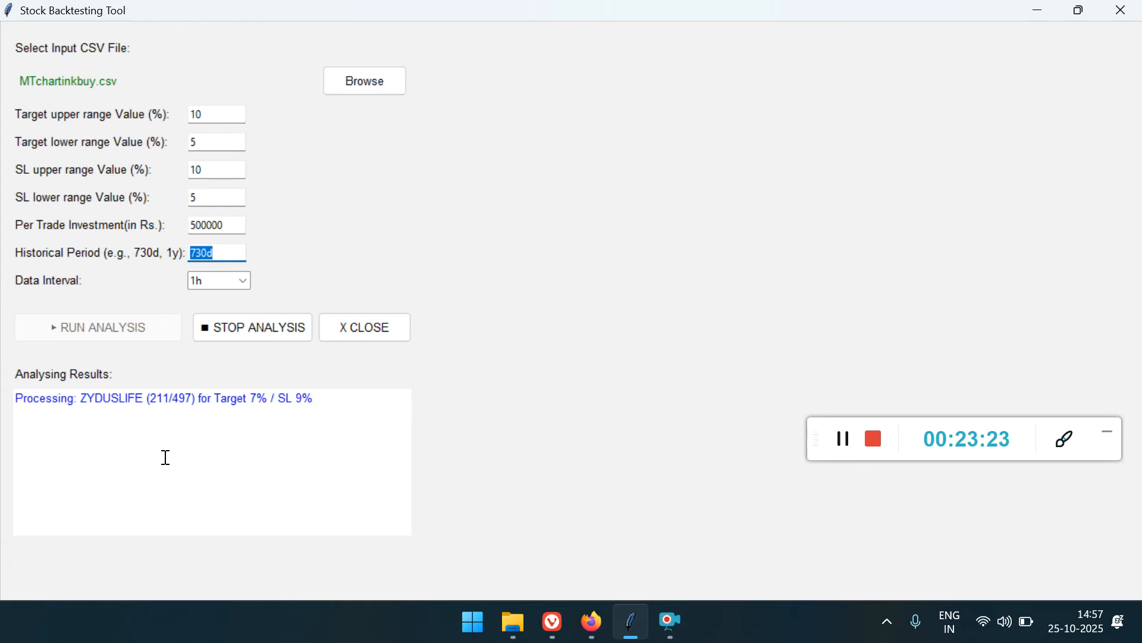
left_click(527, 632)
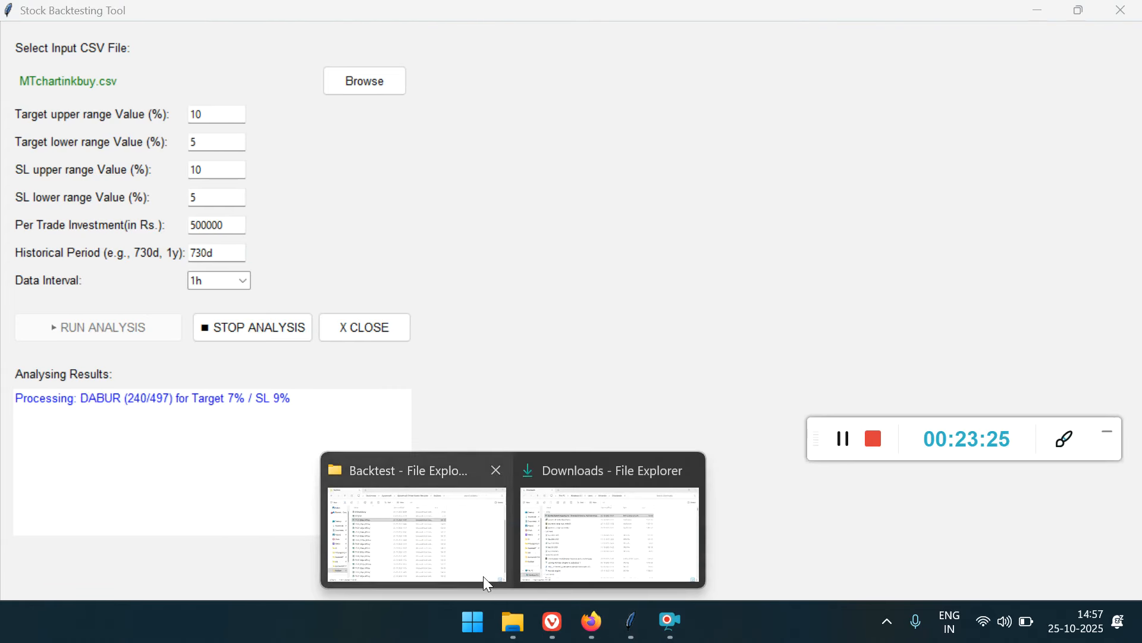
left_click(429, 546)
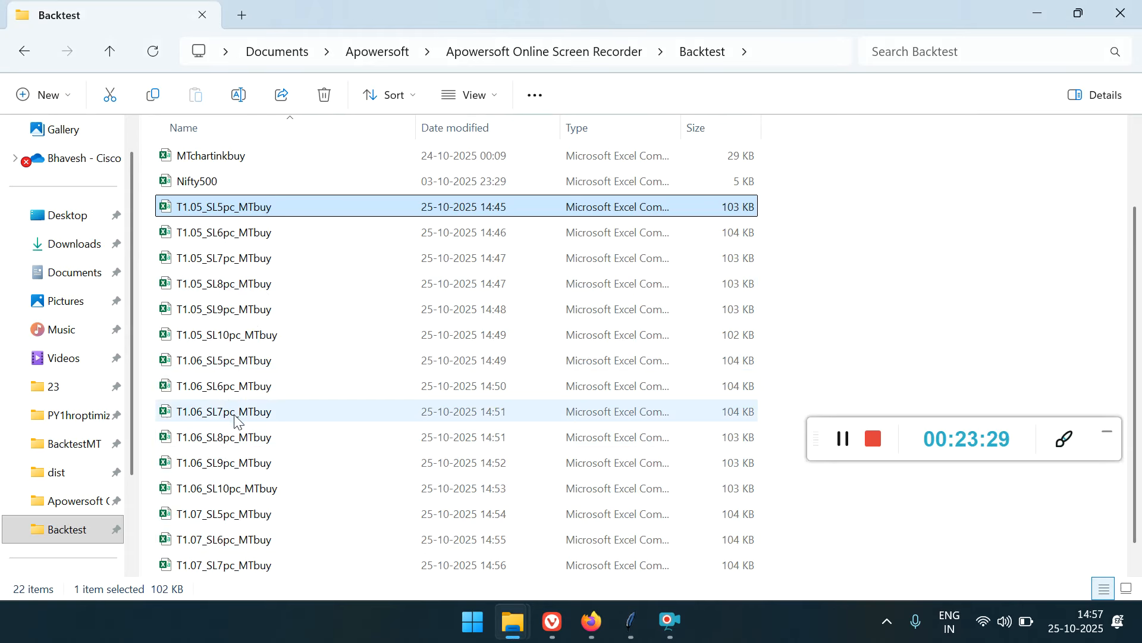
Review the updated list of target and stop-loss result files down to T1.07_SL8pc_MTbuy.
left_click(245, 474)
key("Down")
key("Down")
key("Down")
key("Down")
key("Down")
key("Down")
key("Down")
key("Down")
key("Down")
key("Down")
key("Down")
key("Down")
key("Down")
key("Down")
key("Down")
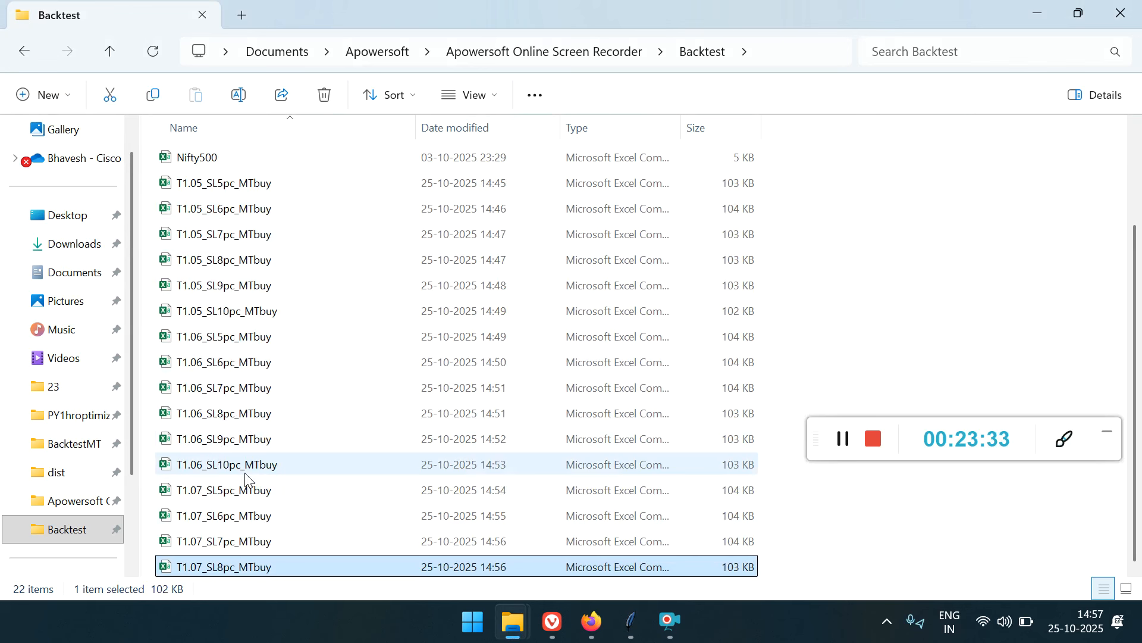
left_click(214, 316)
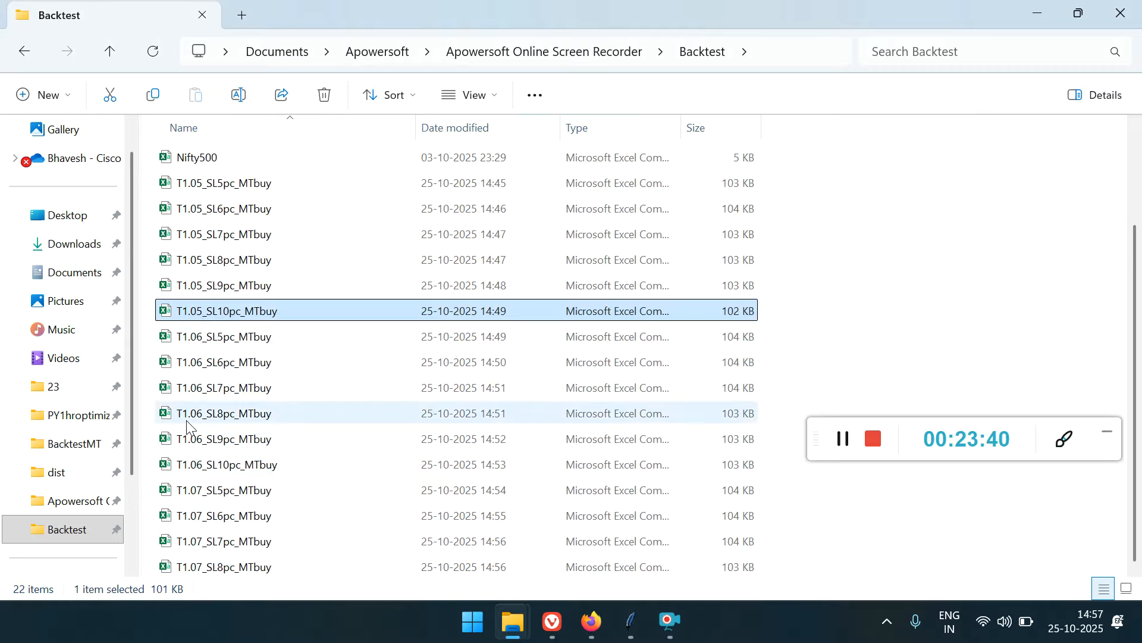
Open the T1.07_SL5pc_MTbuy file in Excel and accept the default data conversions.
left_click(202, 497)
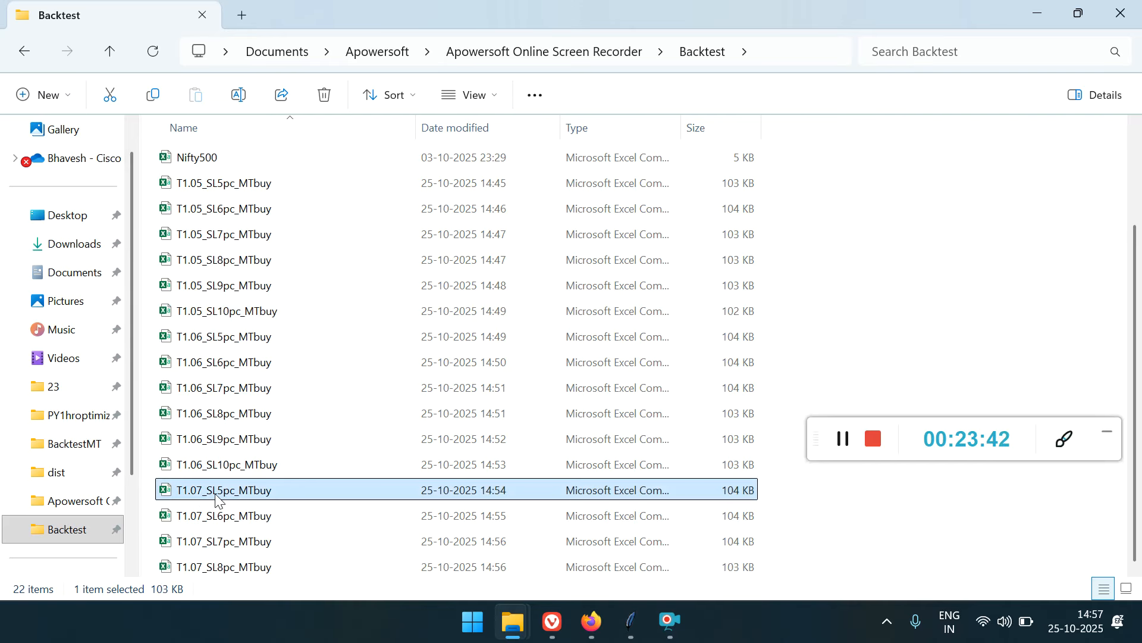
left_click(205, 491)
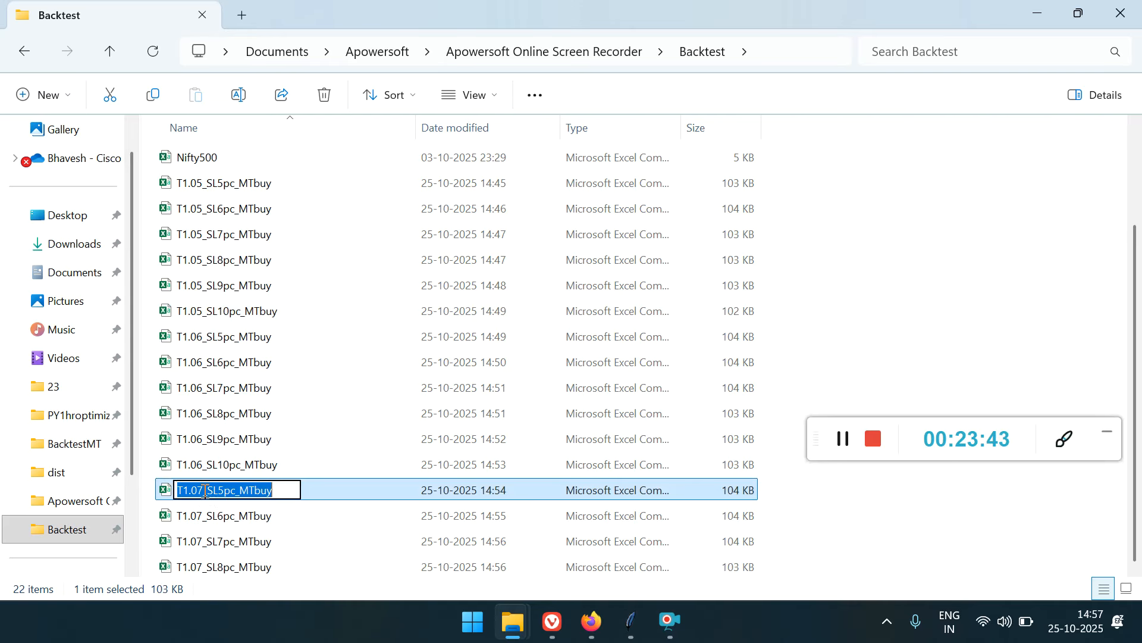
key("Escape")
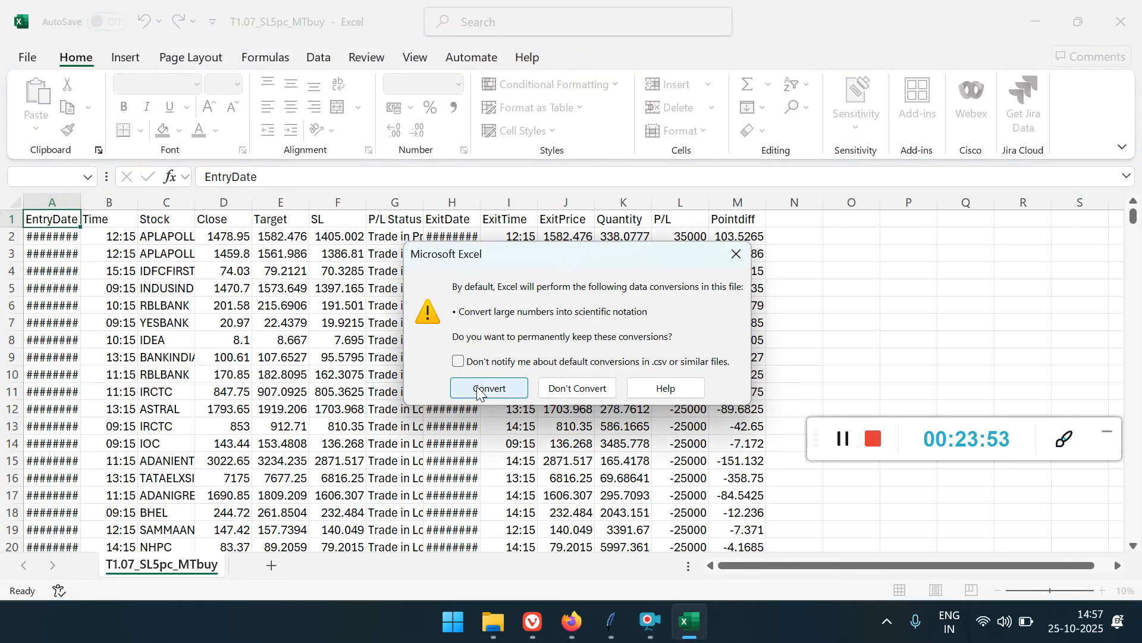
left_click(479, 388)
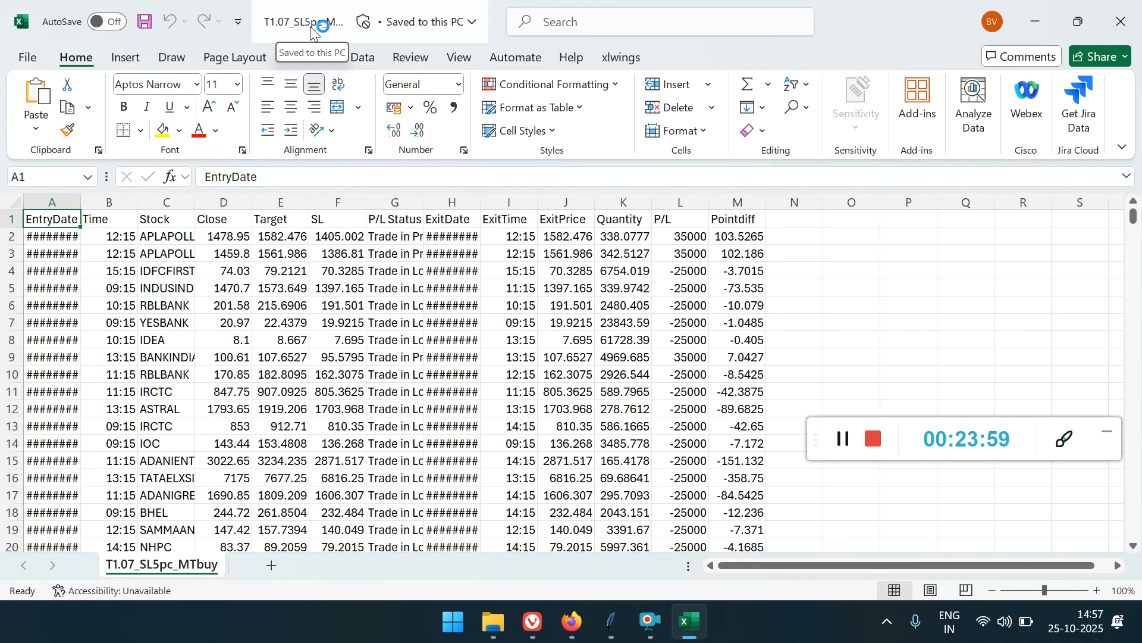
Autofit all column widths in the T1.07_SL5pc_MTbuy sheet.
left_click(11, 198)
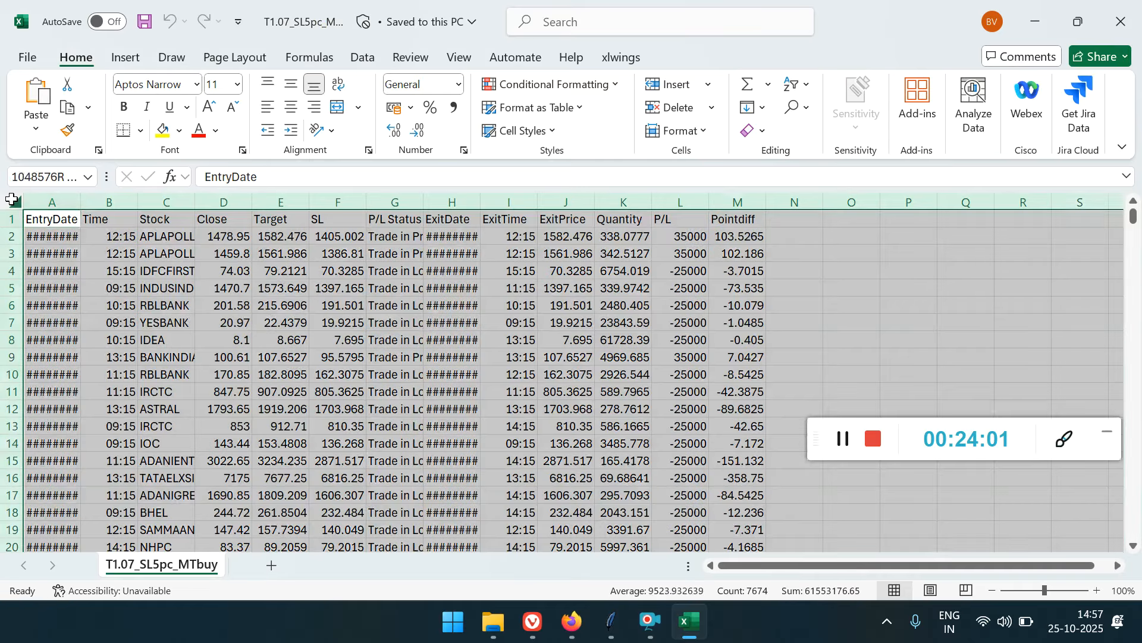
double_click(83, 202)
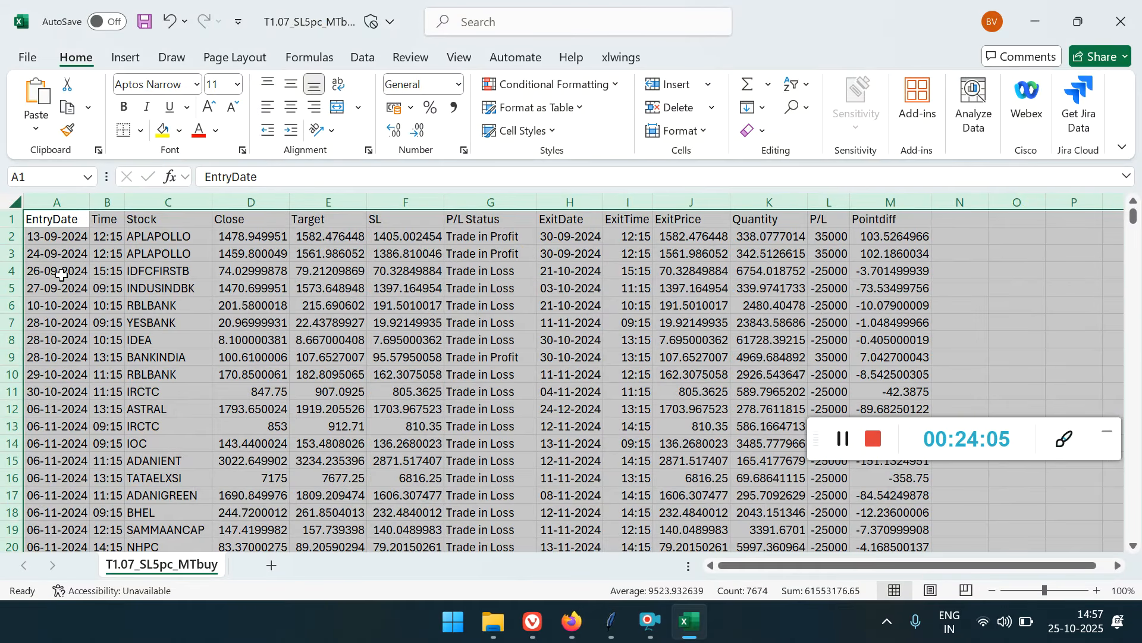
left_click(285, 373)
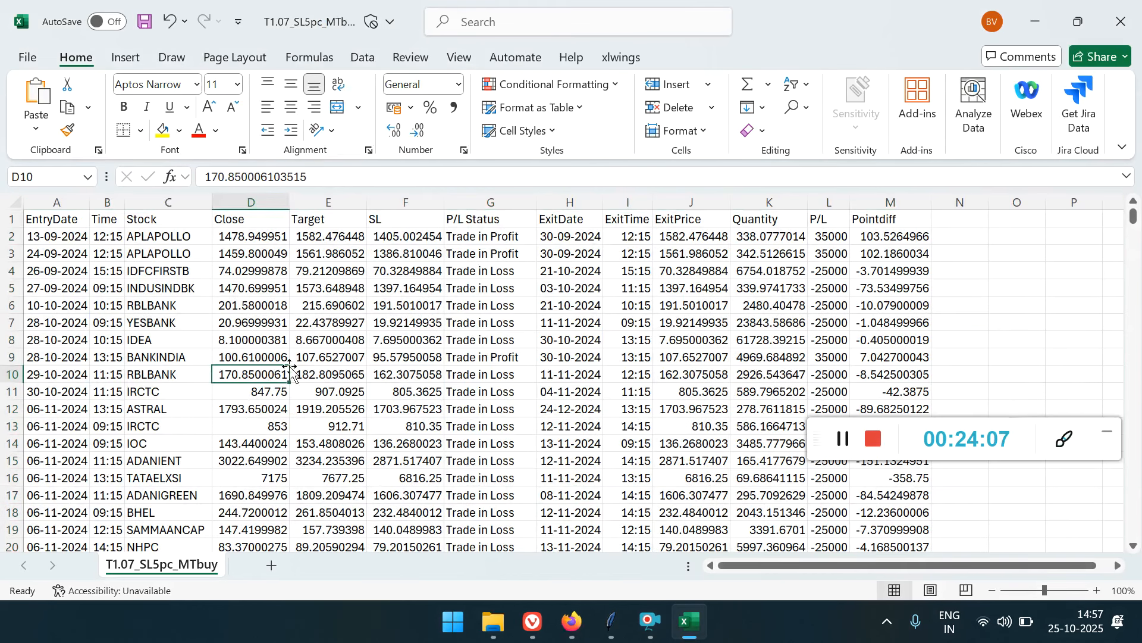
Review the T1.07_SL5pc_MTbuy trades and their P/L Status down to row 112.
left_click(118, 499)
scroll(118, 499, "down", 6)
left_click(118, 501)
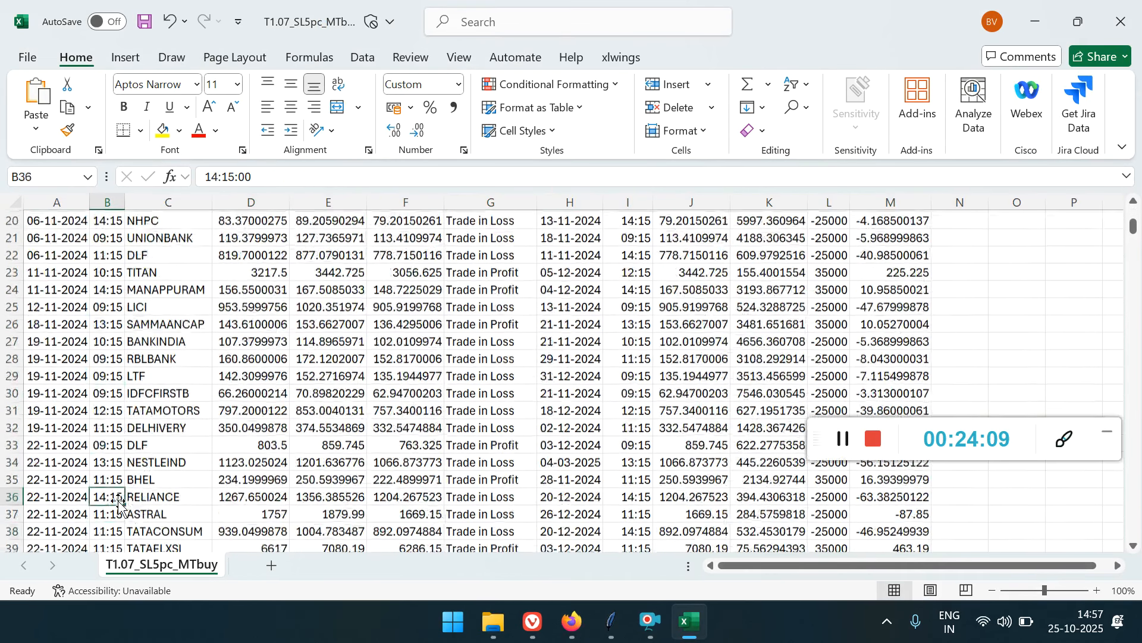
left_click(504, 496)
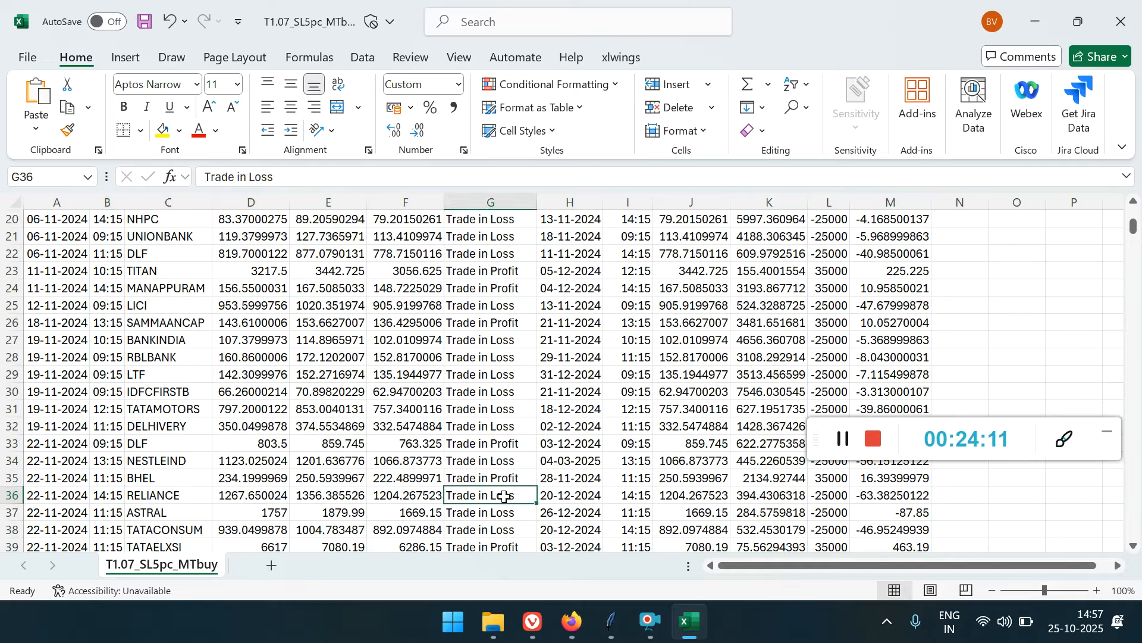
key("Down")
key("Down")
key("Down")
key("Down")
key("Down")
key("Down")
key("Down")
key("Down")
key("Down")
key("Down")
key("Down")
key("Down")
key("Down")
key("Down")
key("Down")
key("Down")
key("Down")
key("Down")
key("Down")
key("Down")
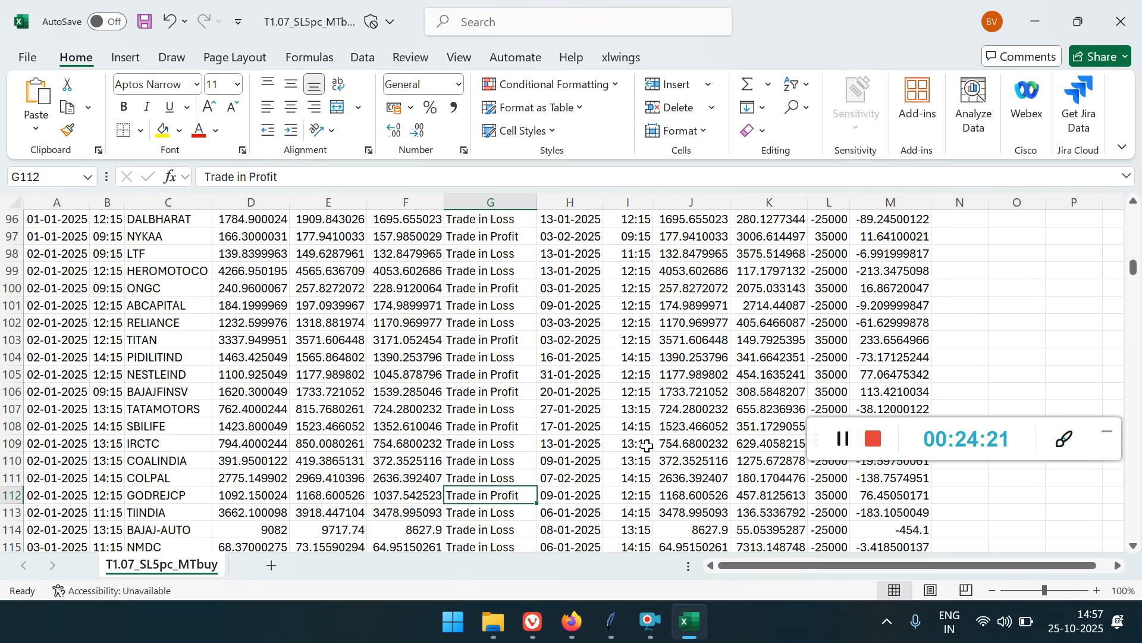
Close the T1.07_SL5pc_MTbuy workbook without saving and return to the Stock Backtesting Tool.
left_click(1122, 22)
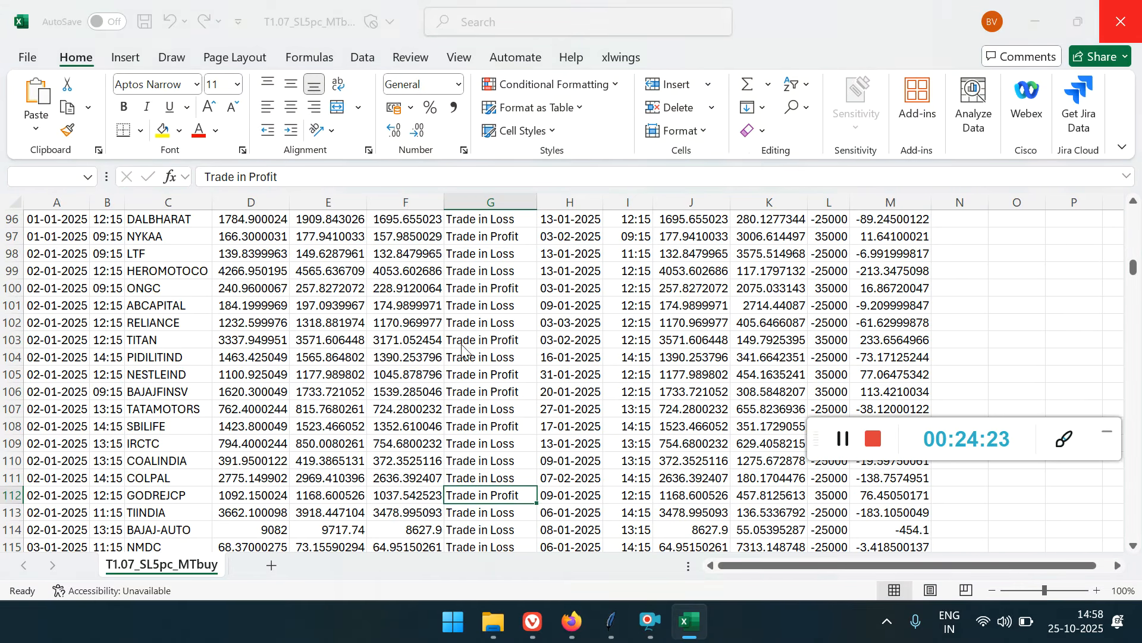
left_click(650, 553)
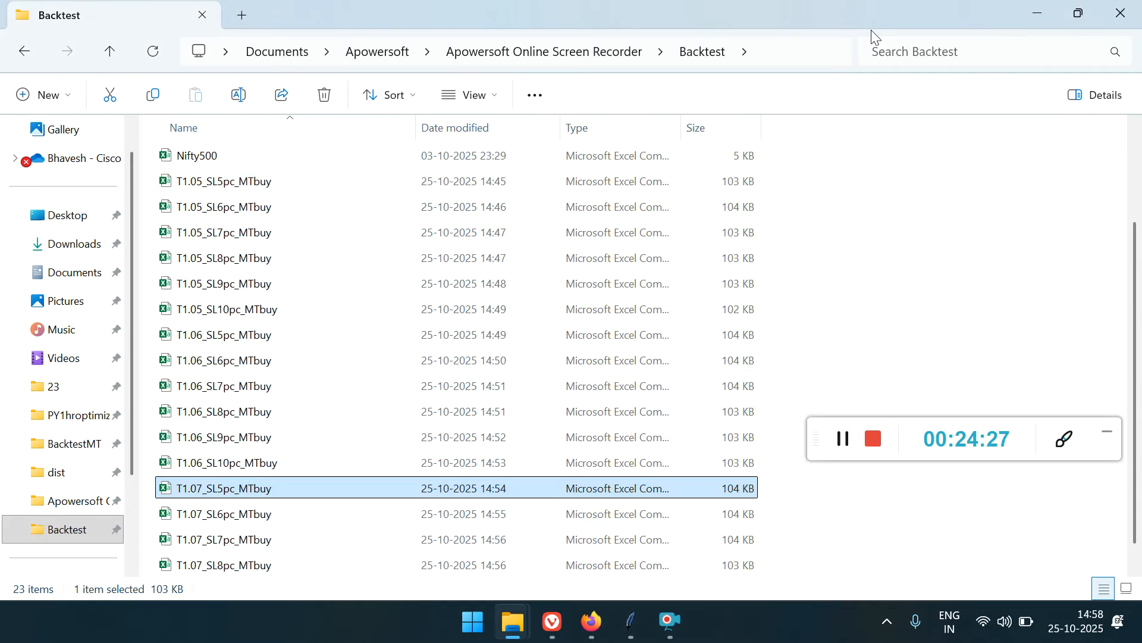
left_click(1037, 13)
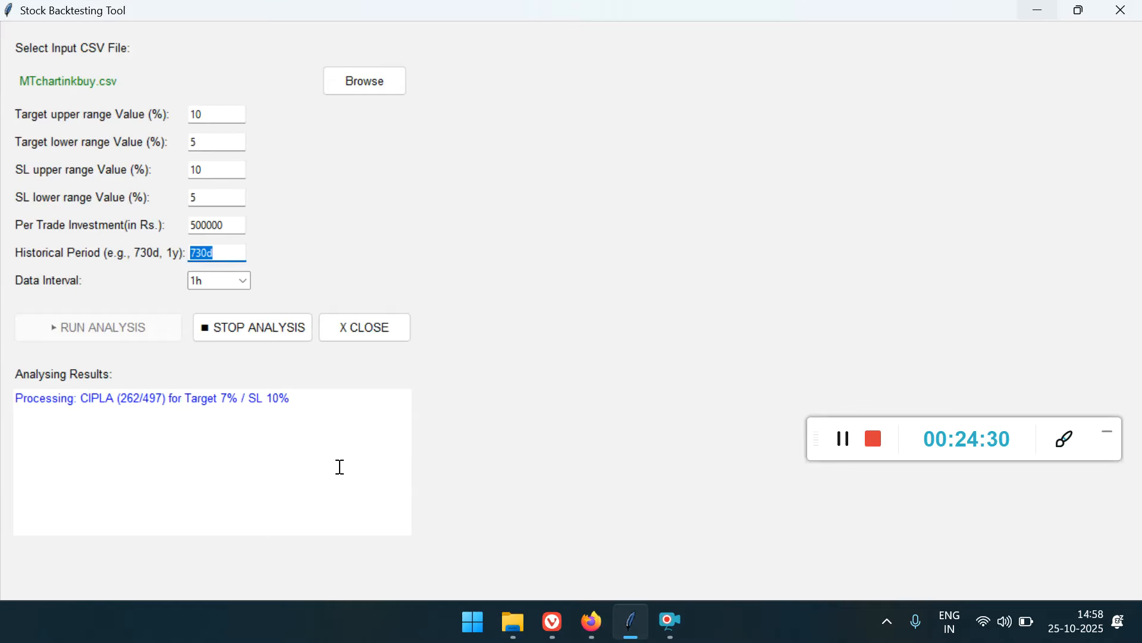
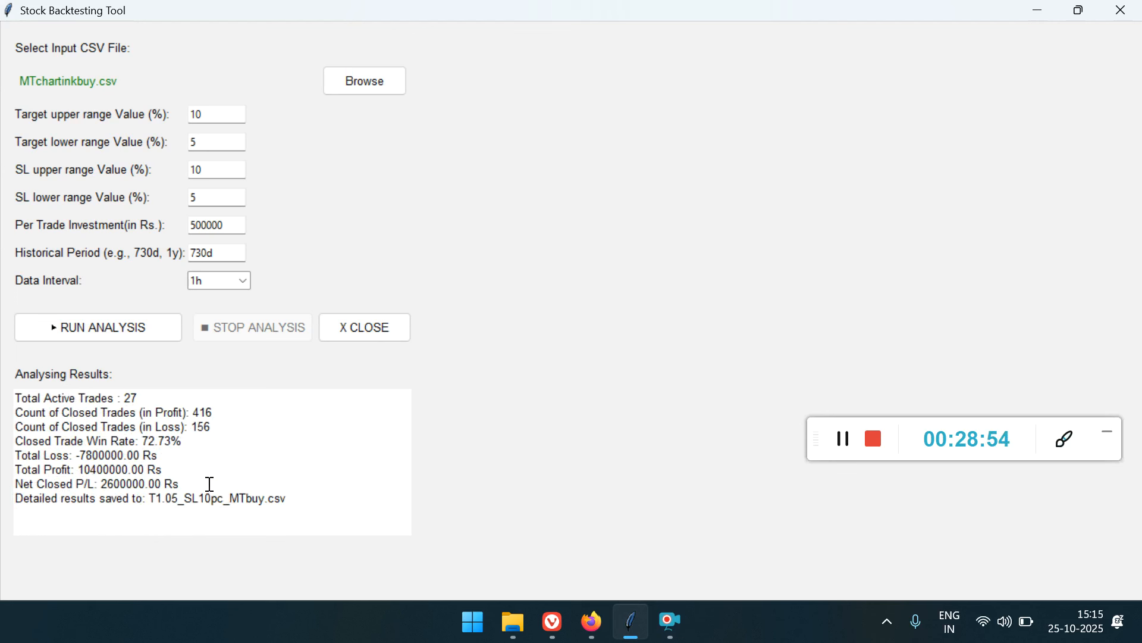
Compare the net closed P/L and win rate of the 5% target / 10% SL run with those of the 10% target / 5% SL run.
left_click_drag(185, 489, 16, 485)
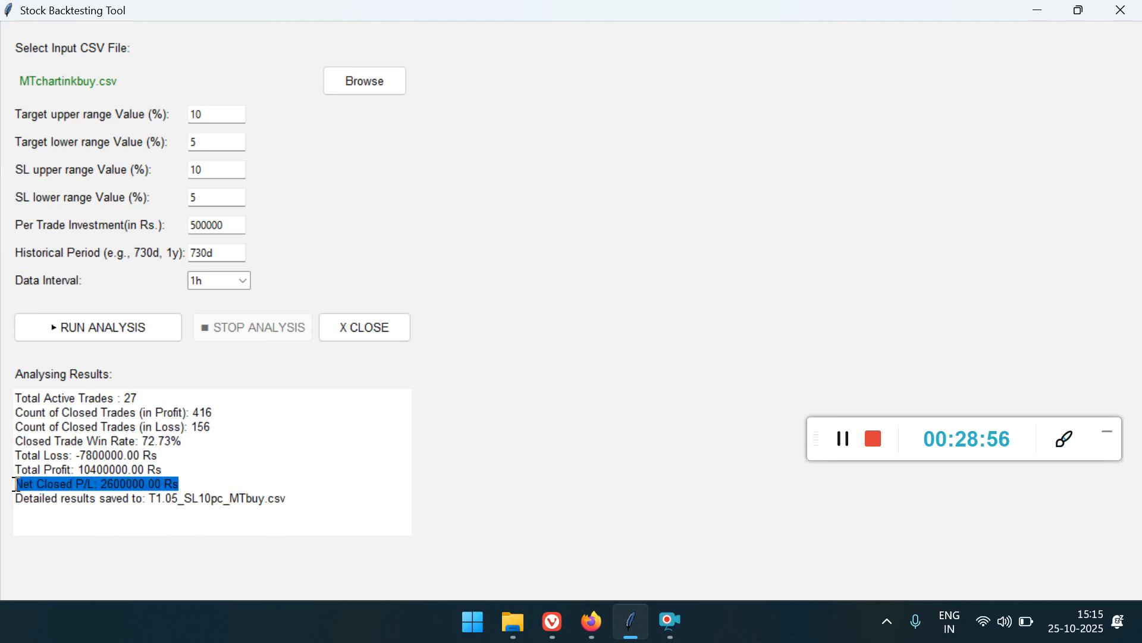
left_click(220, 475)
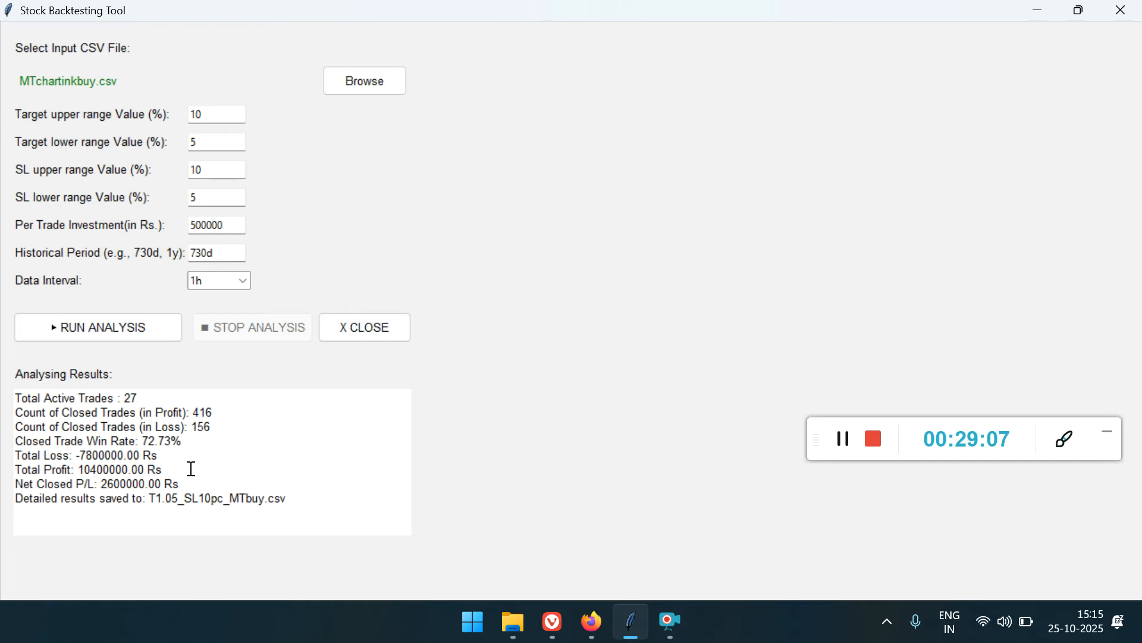
left_click_drag(197, 445, 12, 446)
left_click(144, 452)
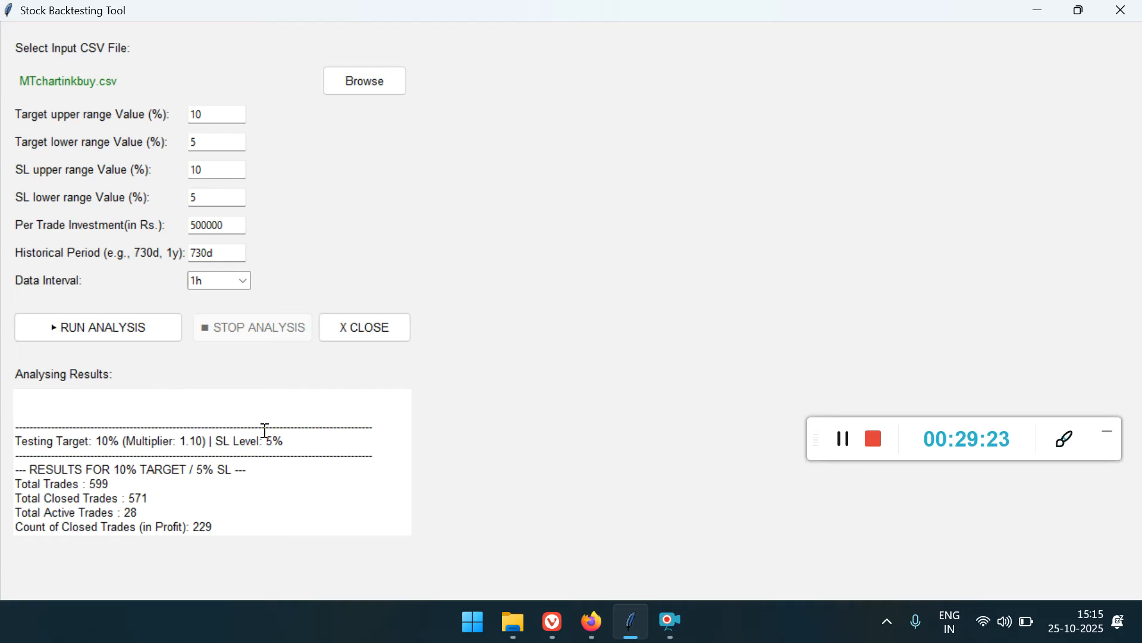
scroll(279, 479, "down", 2)
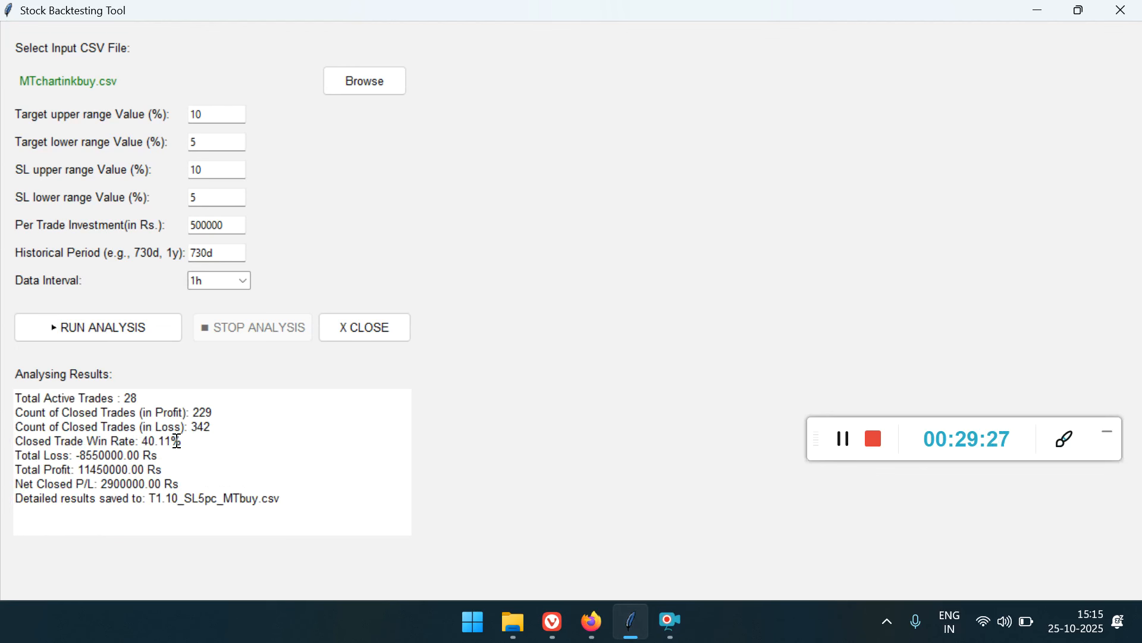
Examine the win rate, total profit, total loss and net closed P/L of the 10% target / 10% SL run.
left_click_drag(177, 441, 110, 441)
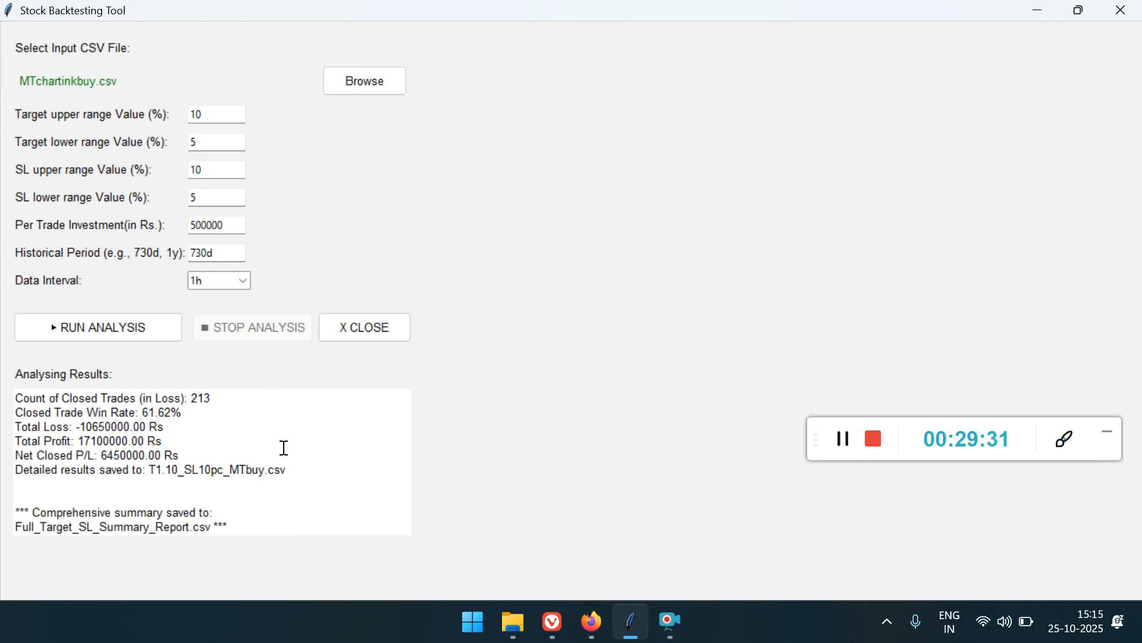
scroll(284, 449, "up", 2)
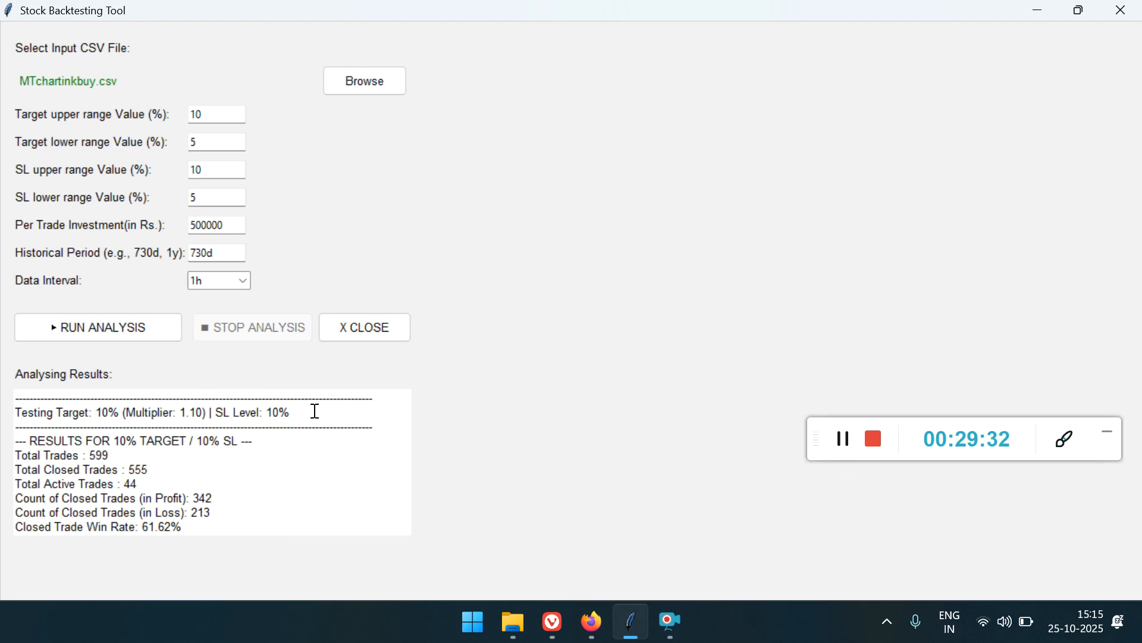
left_click_drag(292, 412, 163, 429)
left_click(179, 440)
scroll(229, 462, "down", 3)
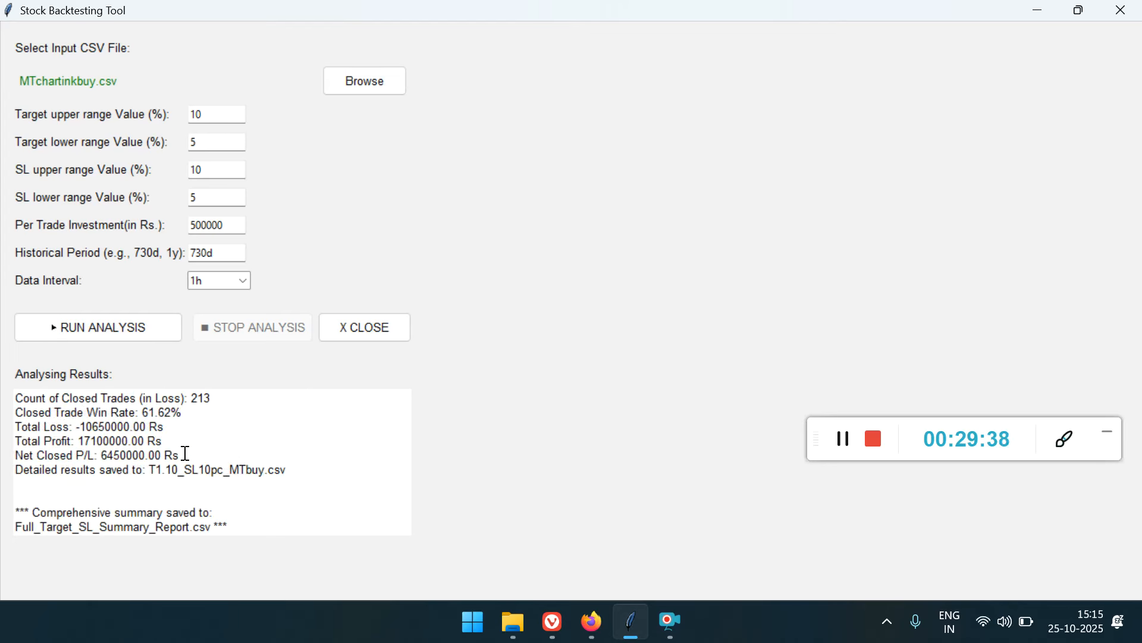
left_click_drag(185, 454, 9, 441)
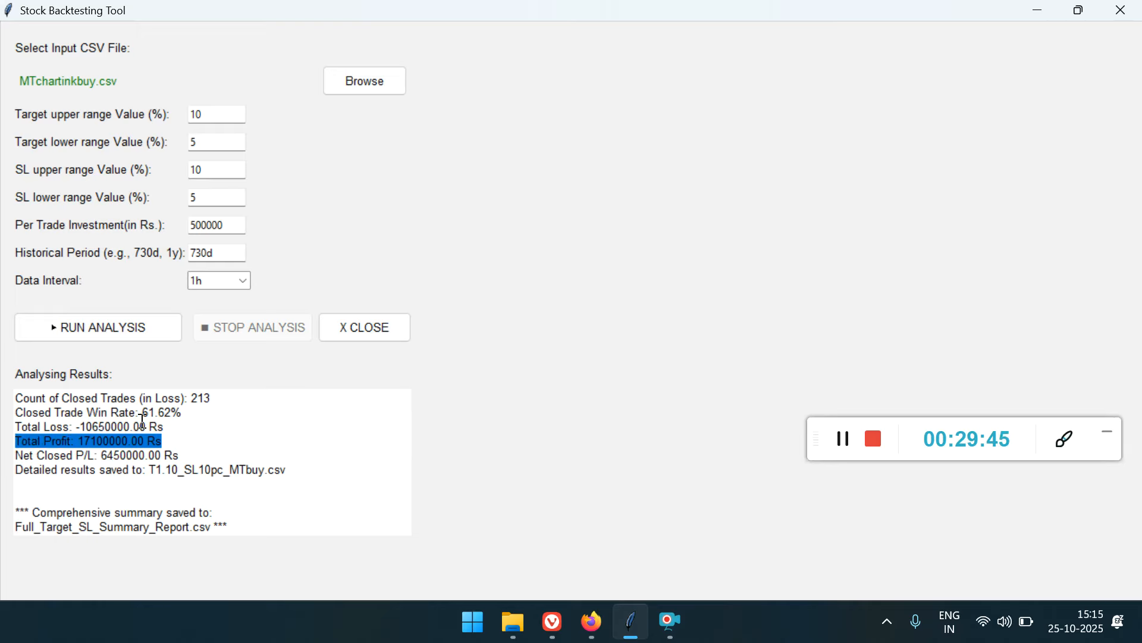
left_click_drag(178, 427, 24, 431)
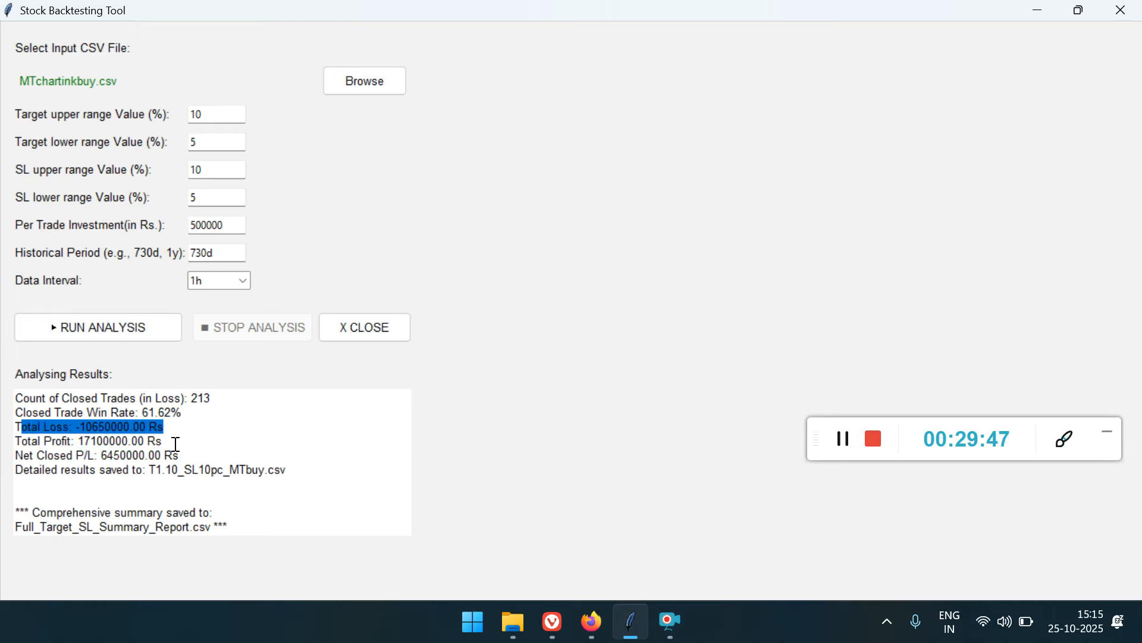
left_click_drag(180, 455, 12, 457)
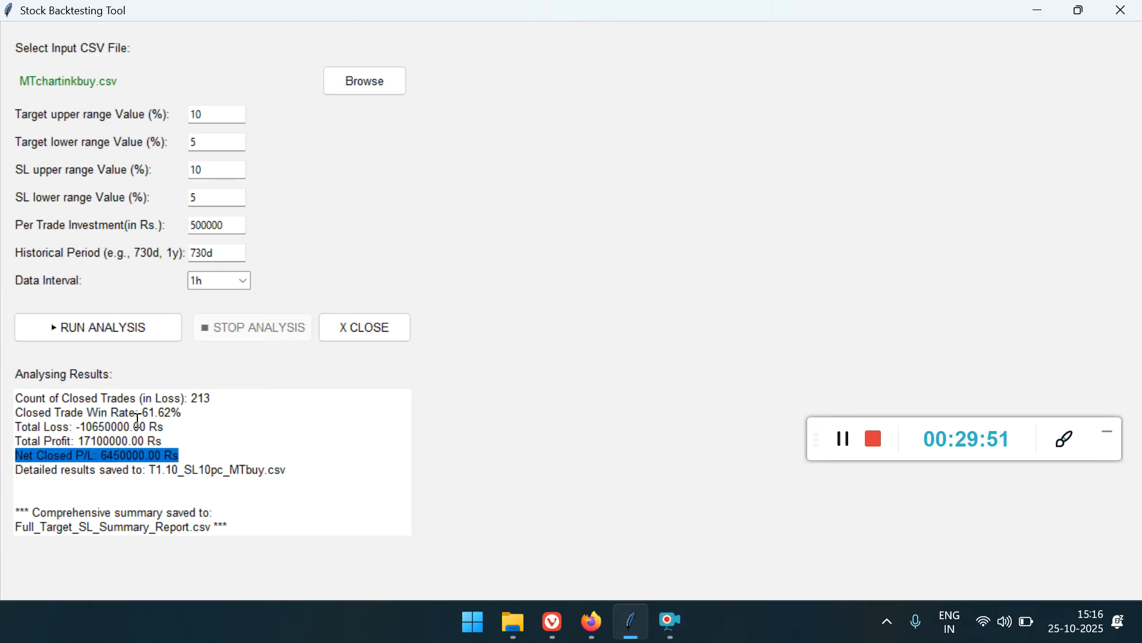
left_click(191, 437)
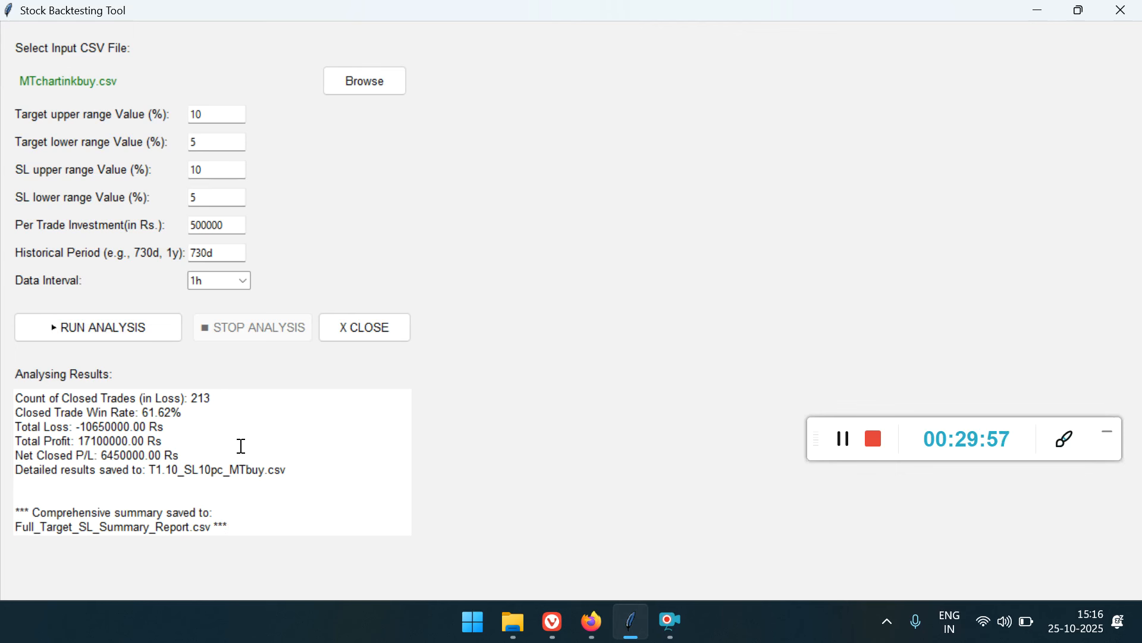
Check the names of the detailed results file and the comprehensive summary file at the end of the analysis results.
left_click_drag(309, 470, 163, 445)
left_click(163, 445)
scroll(163, 444, "down", 6)
left_click_drag(245, 524, 3, 529)
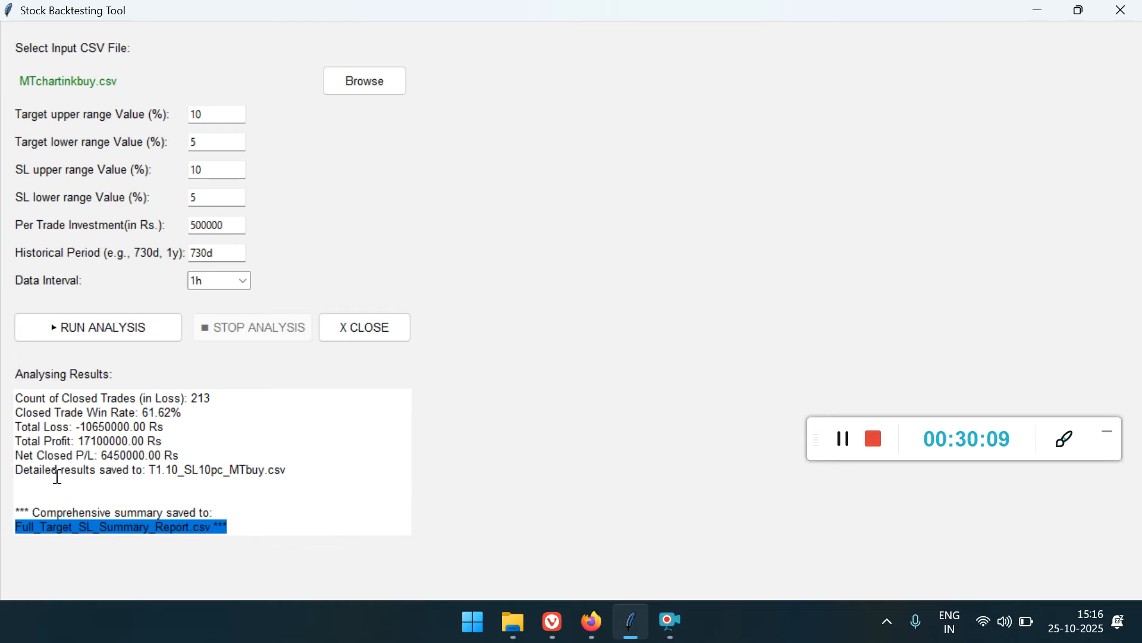
left_click(27, 496)
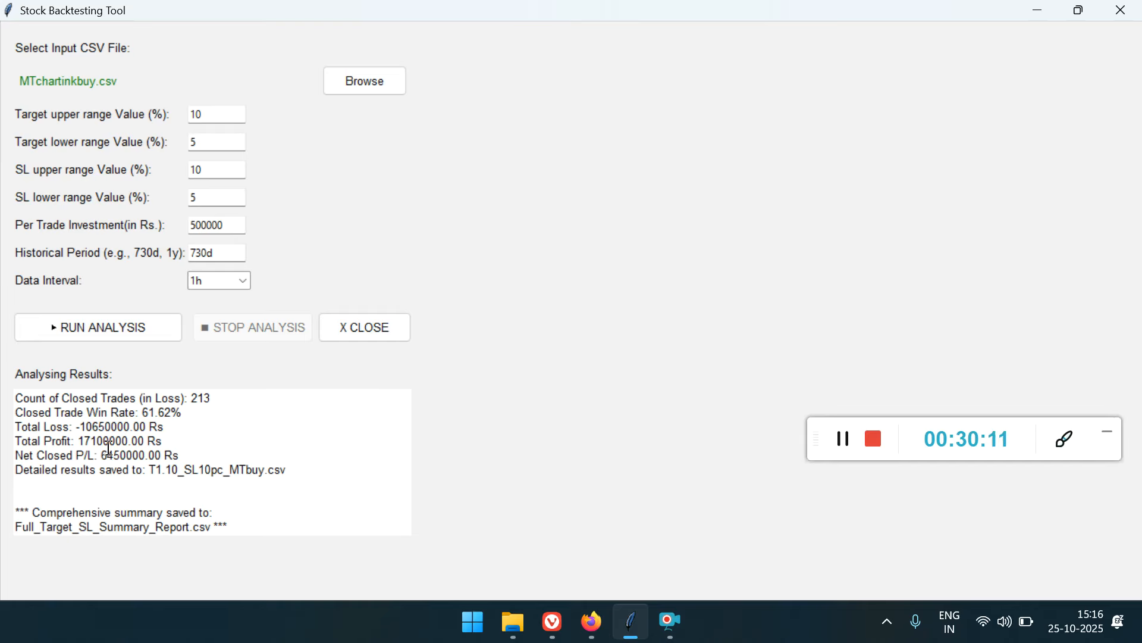
Switch to the Backtest folder in File Explorer and look through the generated T1.09 and T1.10 MTbuy result files.
left_click(513, 622)
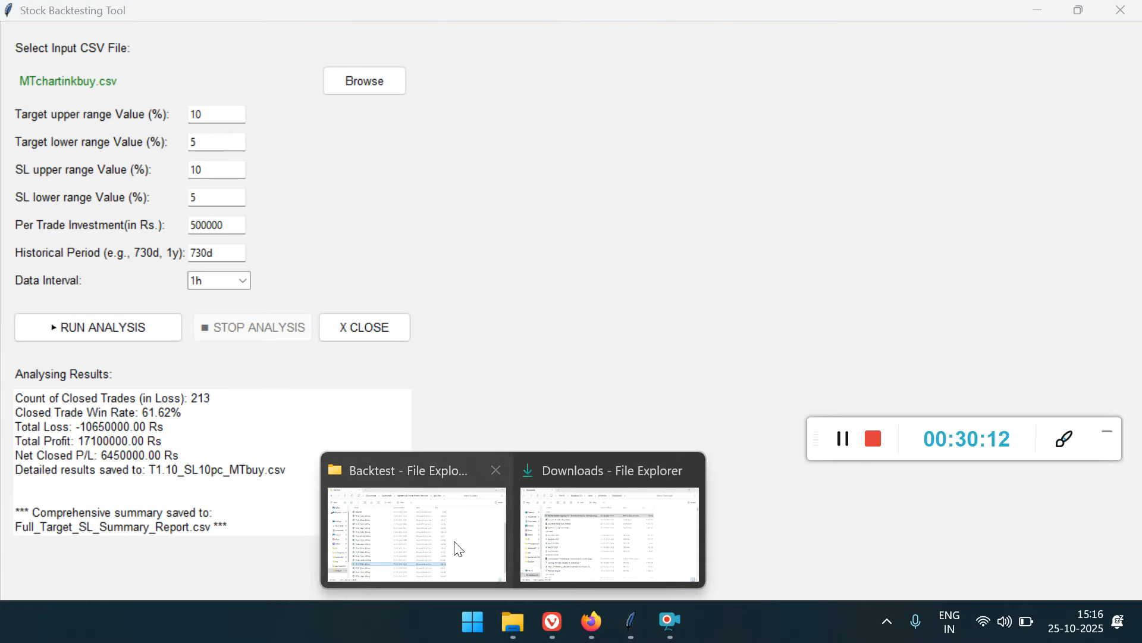
left_click(445, 541)
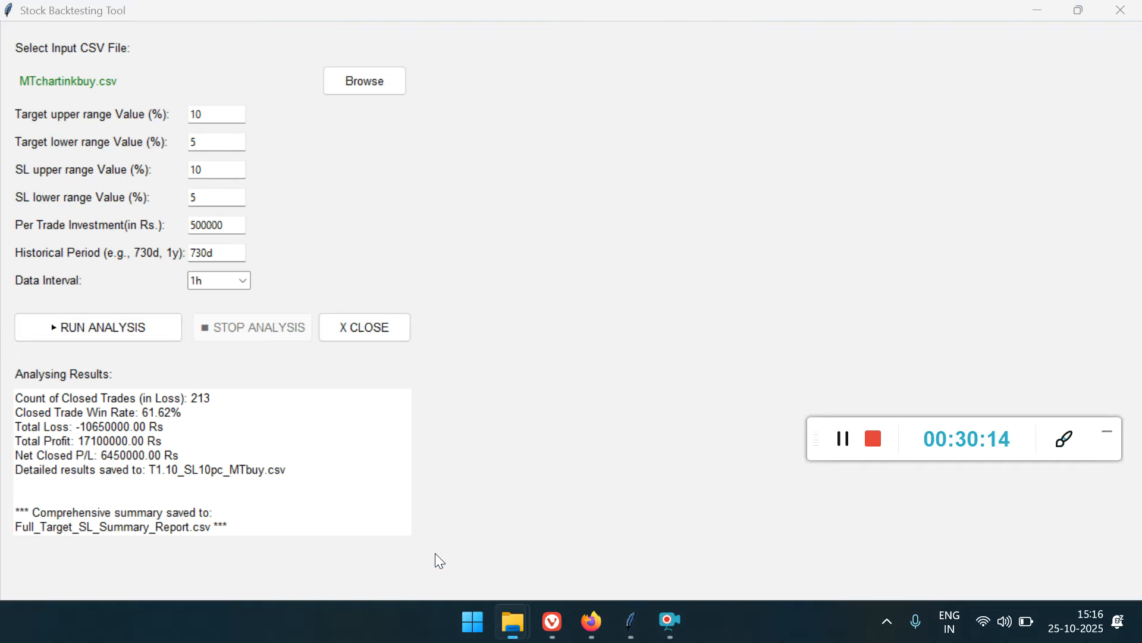
key("Page_Down")
key("Page_Down")
key("Page_Down")
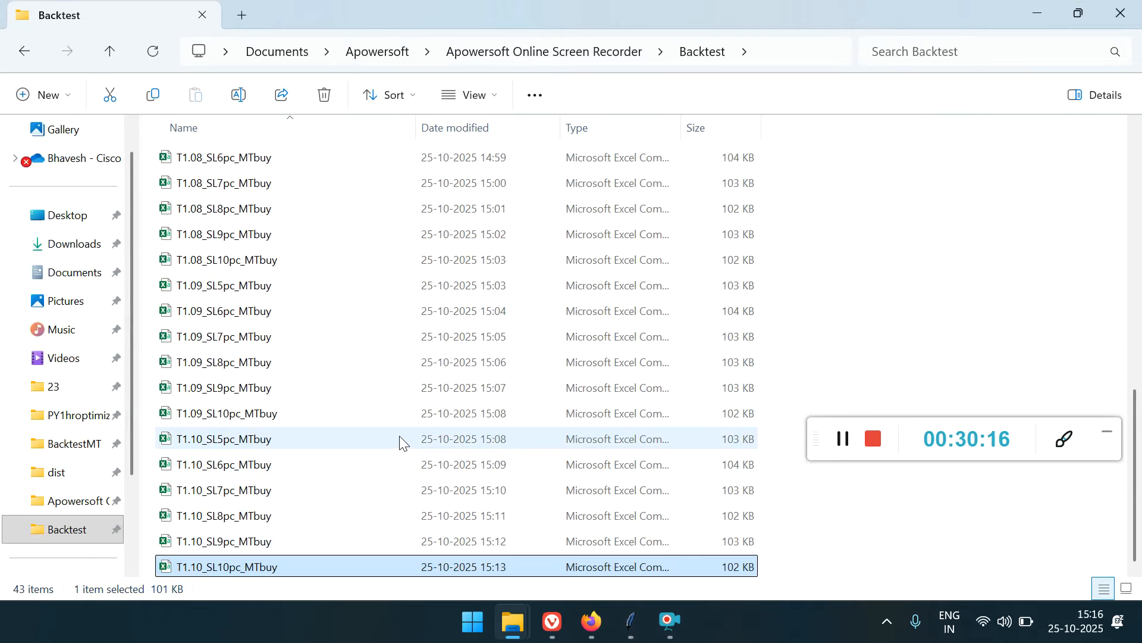
key("Up")
key("Up")
key("Up")
key("Up")
key("Up")
key("Up")
key("Up")
key("Up")
key("Up")
key("Up")
key("Up")
key("Up")
key("Up")
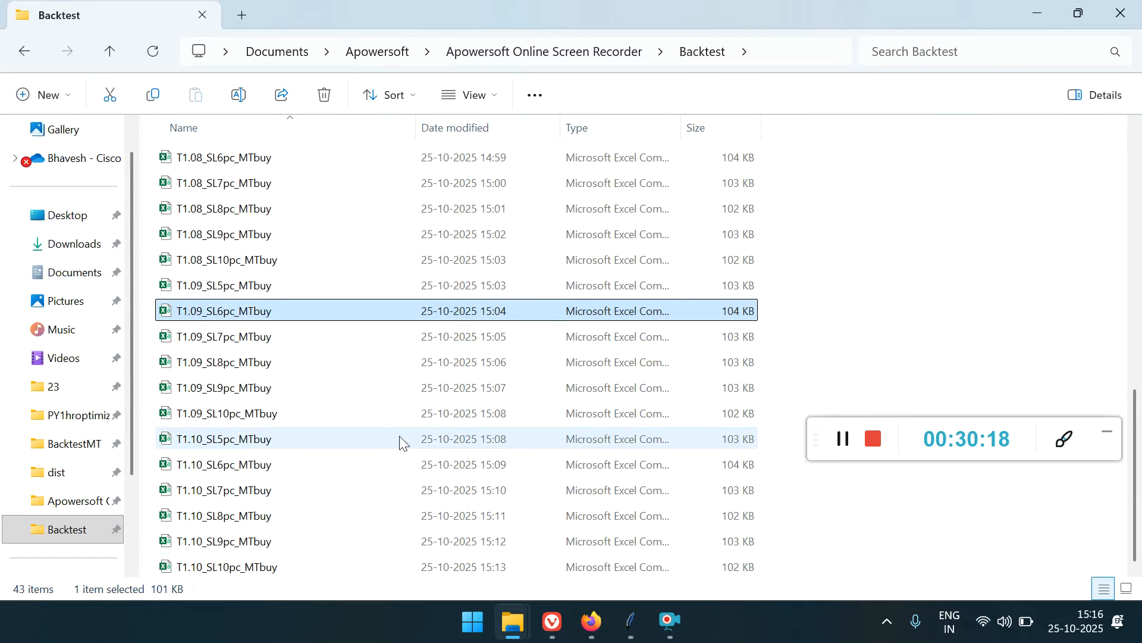
key("Down")
key("Down")
key("Down")
key("Down")
key("Down")
key("Down")
key("Down")
key("Down")
key("Down")
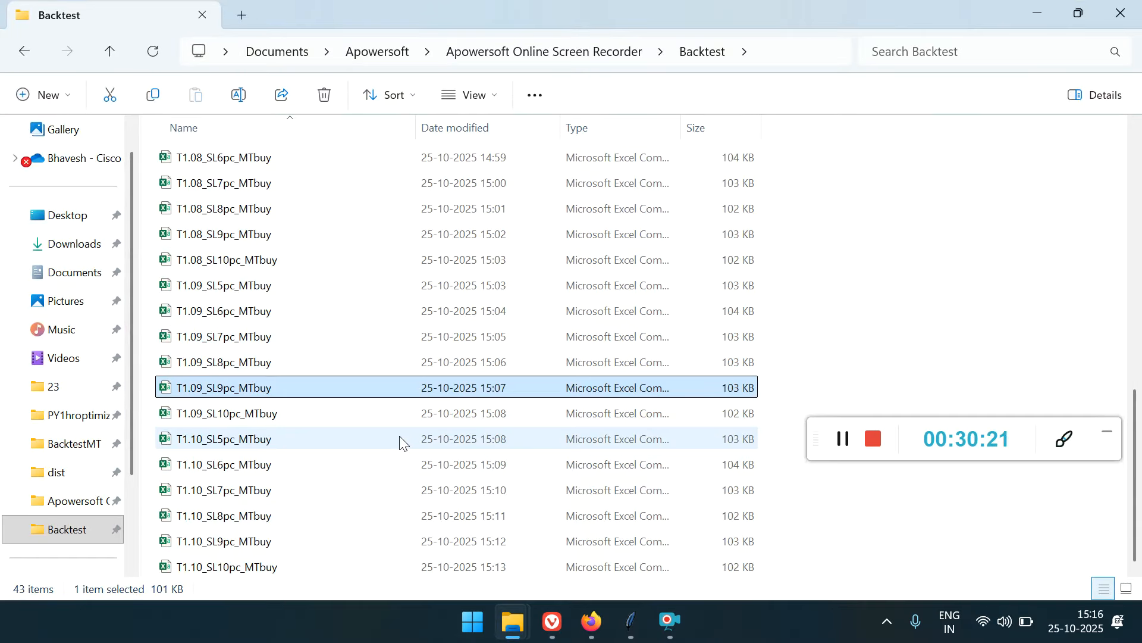
key("Down")
key("Down")
key("Down")
key("Down")
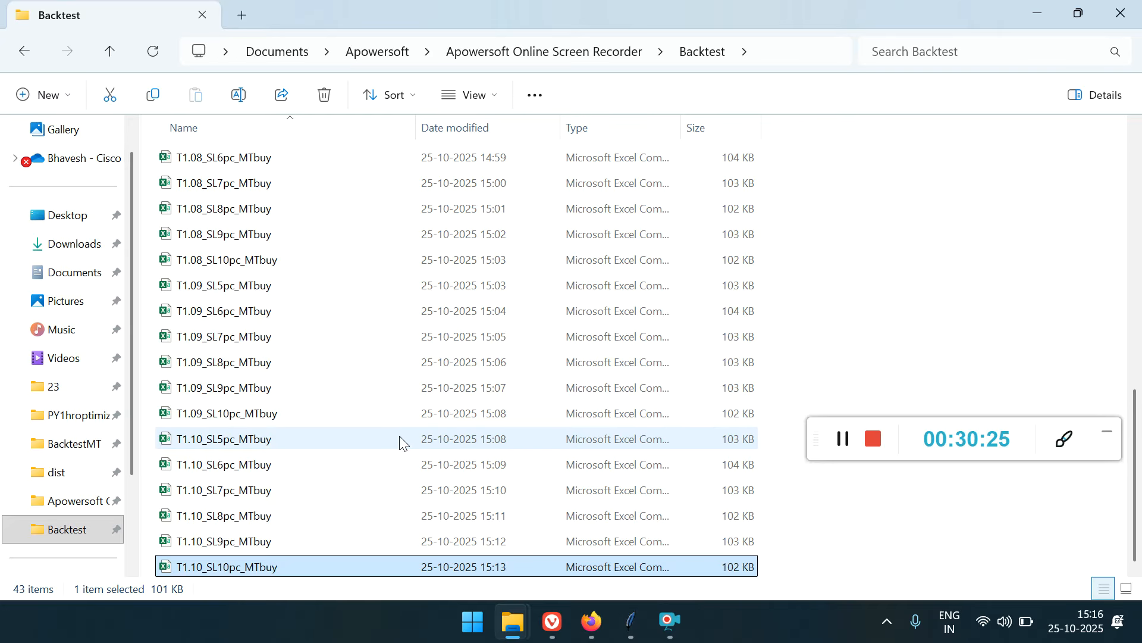
Open the Full_Target_SL_Summary_Report file in Excel from the Backtest folder and accept the default data conversions.
key("Page_Up")
key("Home")
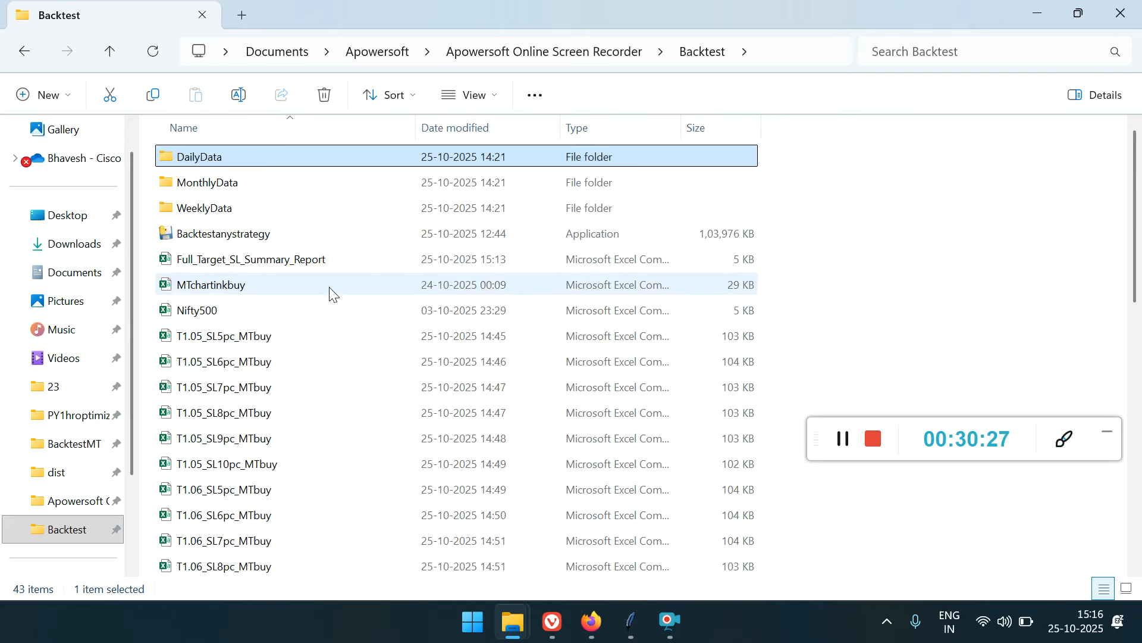
double_click(231, 266)
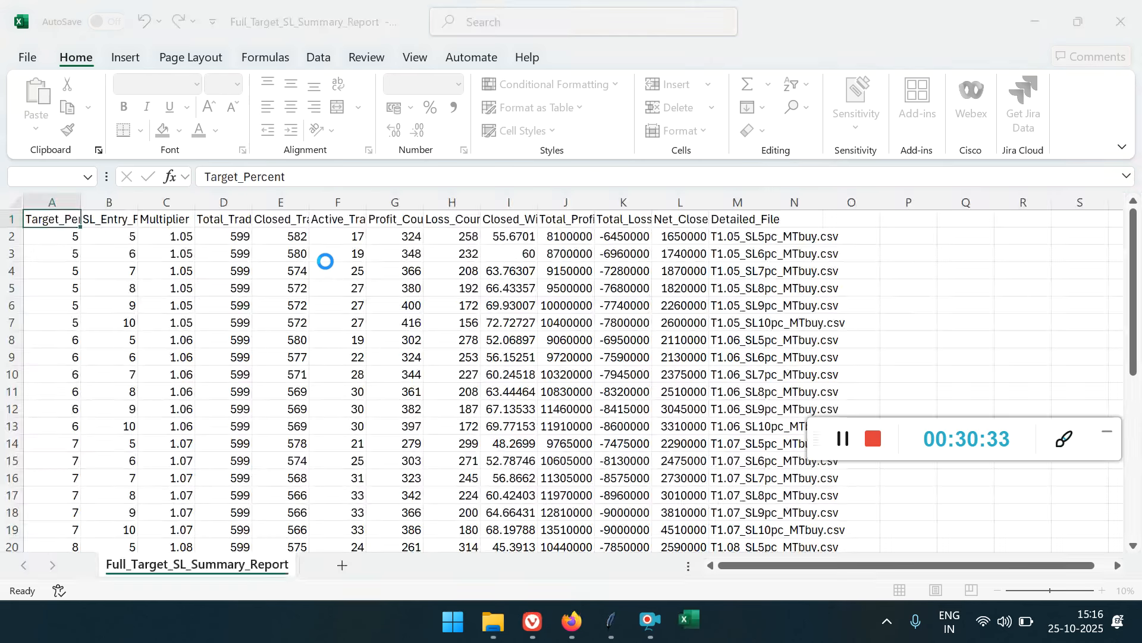
left_click(499, 390)
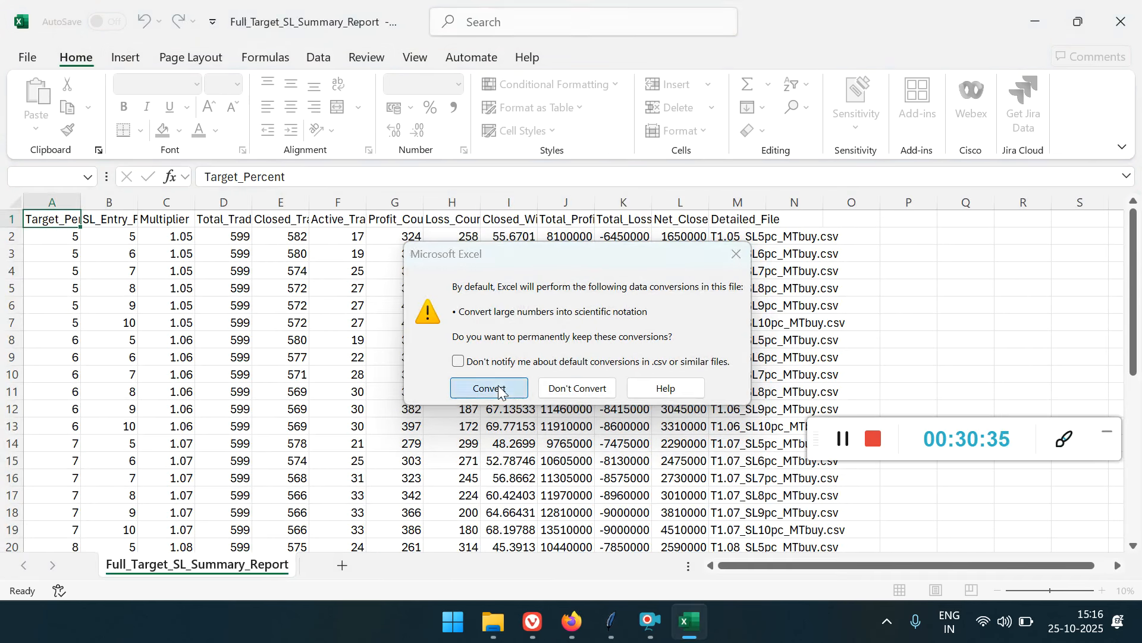
Autofit all column widths in the Full_Target_SL_Summary_Report sheet.
left_click(17, 205)
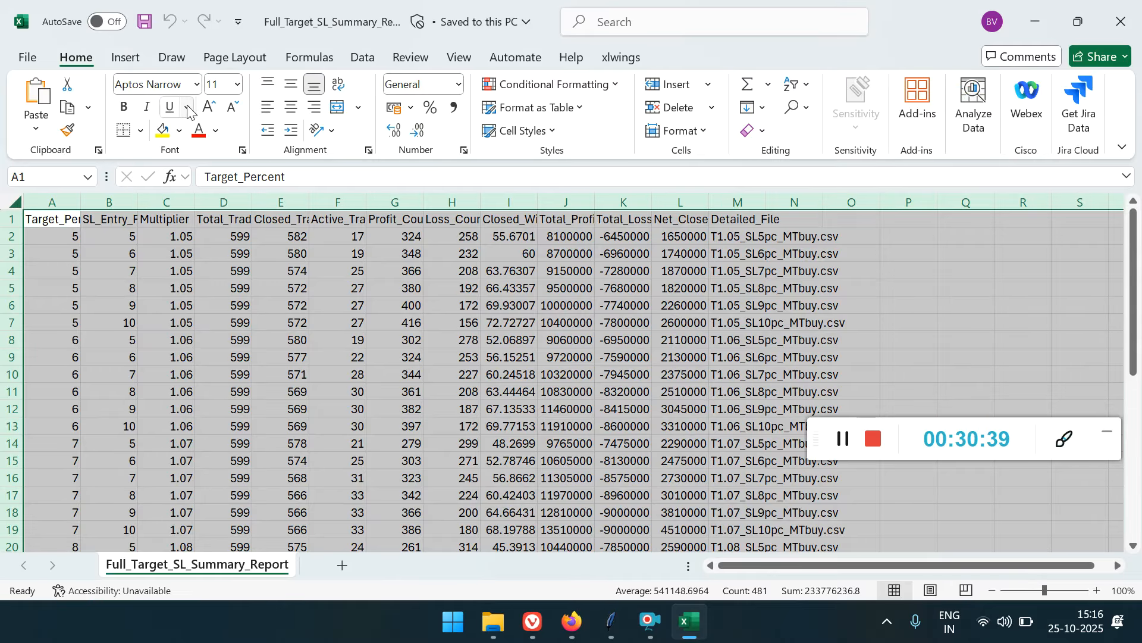
double_click(82, 200)
left_click(82, 199)
left_click(101, 231)
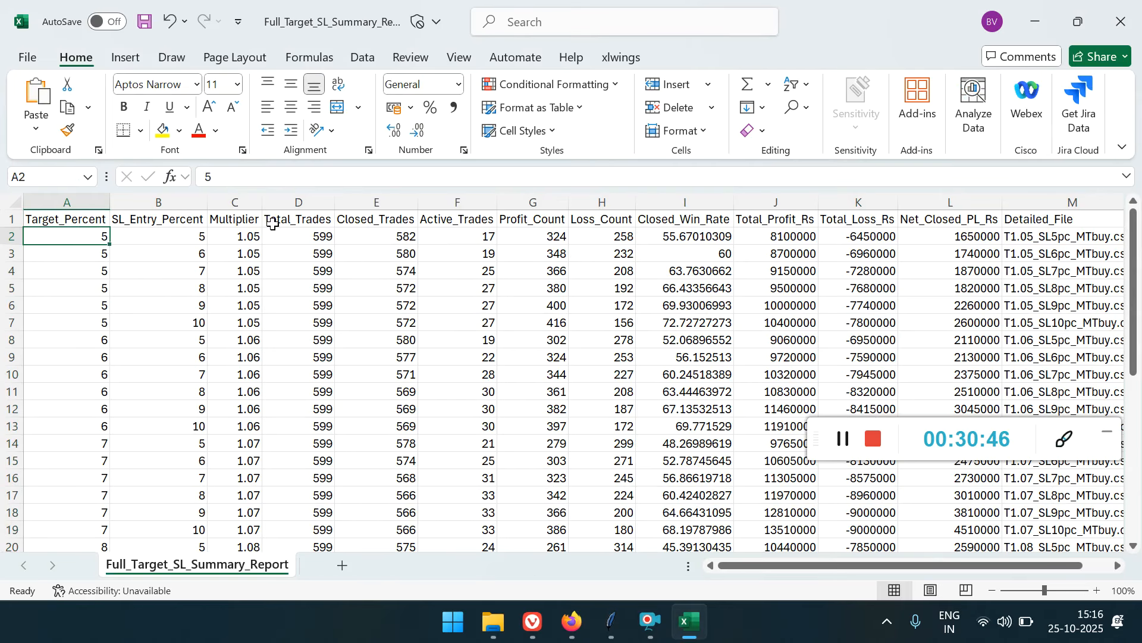
Review the summary report's columns from Total_Trades to Detailed_File and the target and SL percentages in its first data row.
left_click(320, 223)
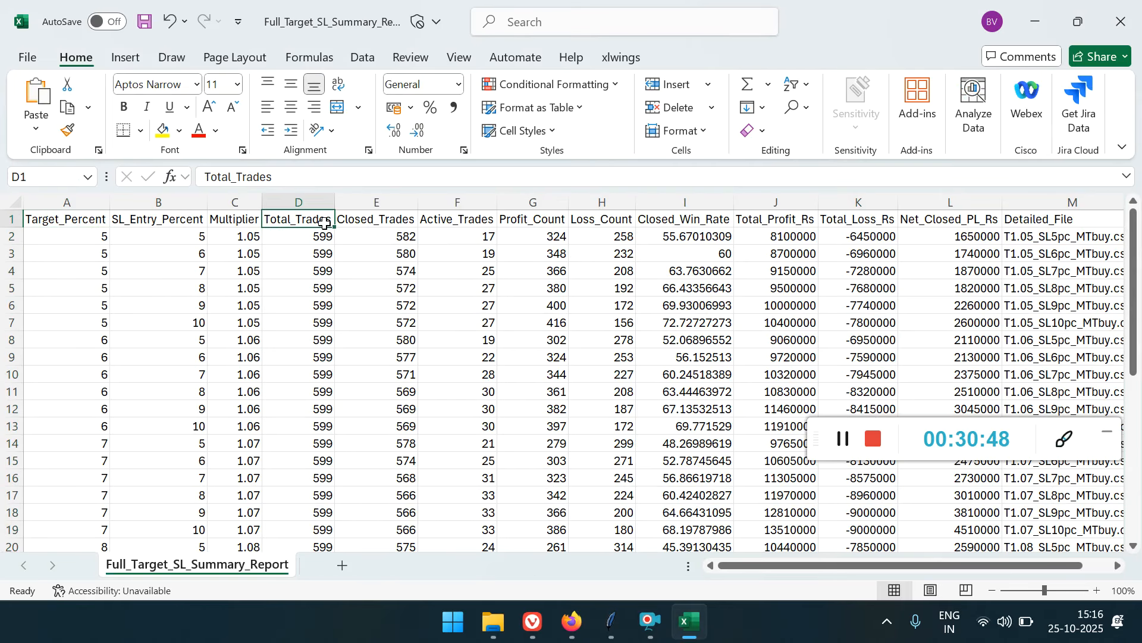
left_click(378, 216)
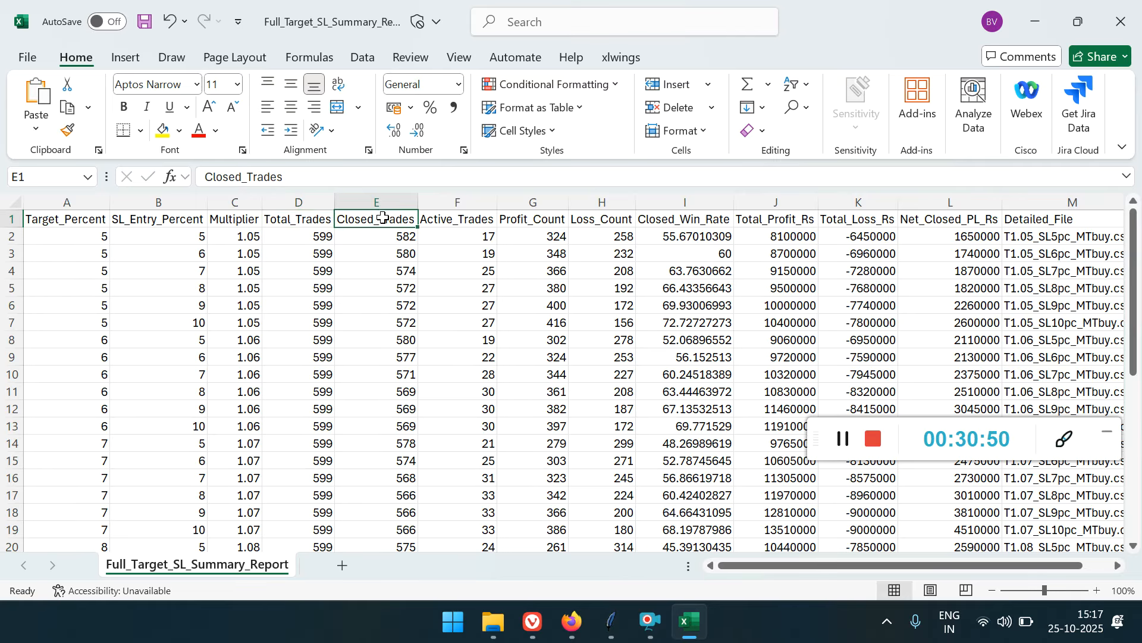
left_click(438, 222)
left_click(517, 220)
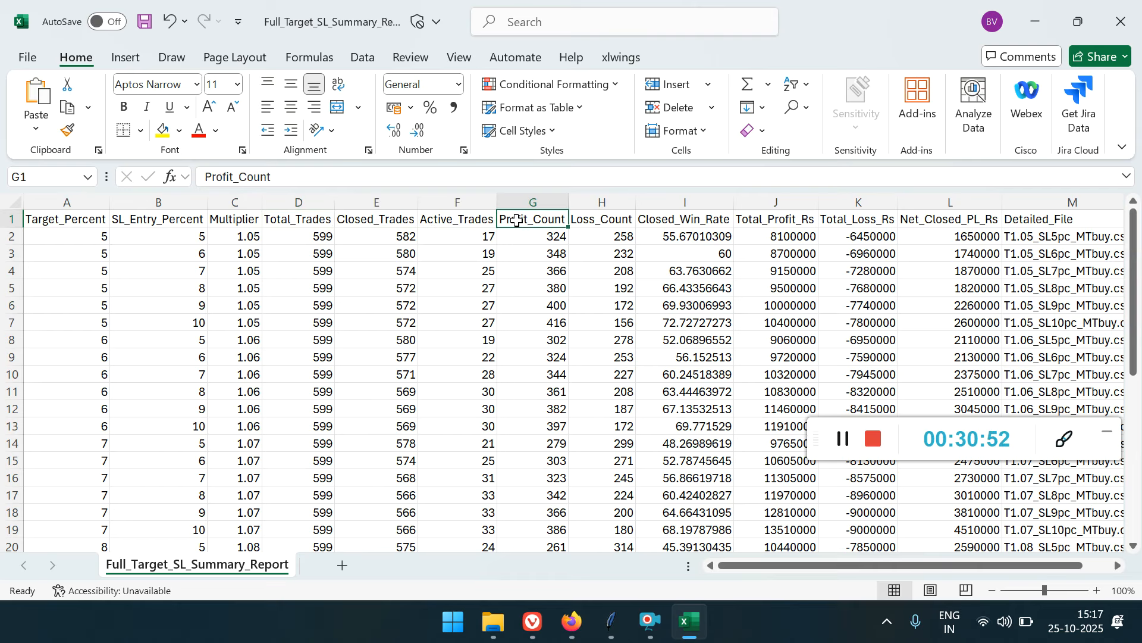
left_click(607, 220)
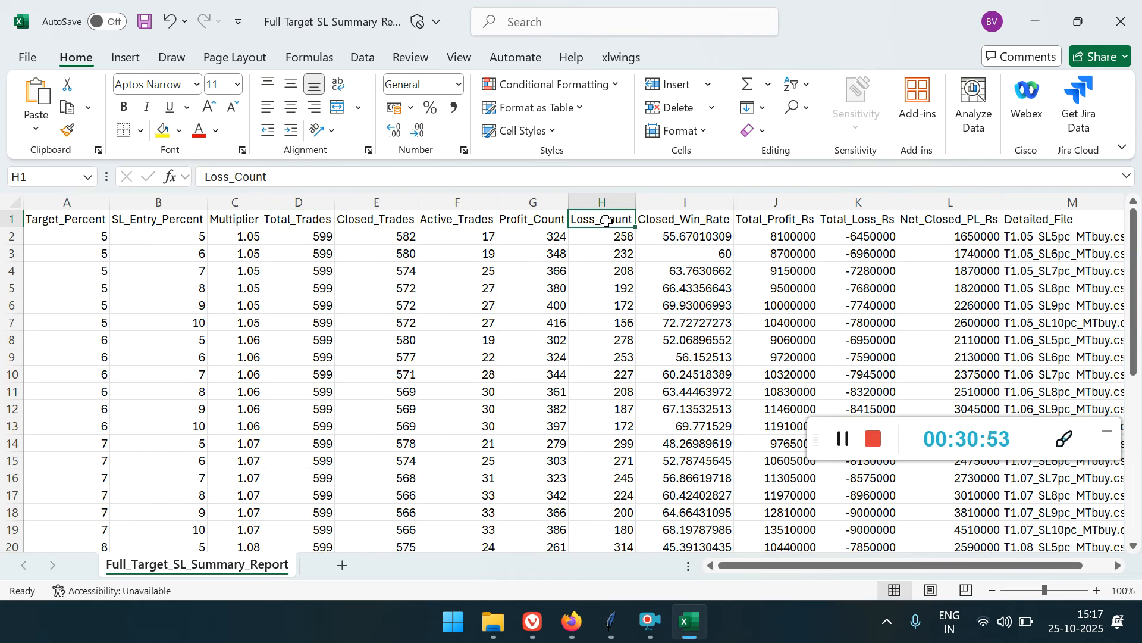
left_click(684, 225)
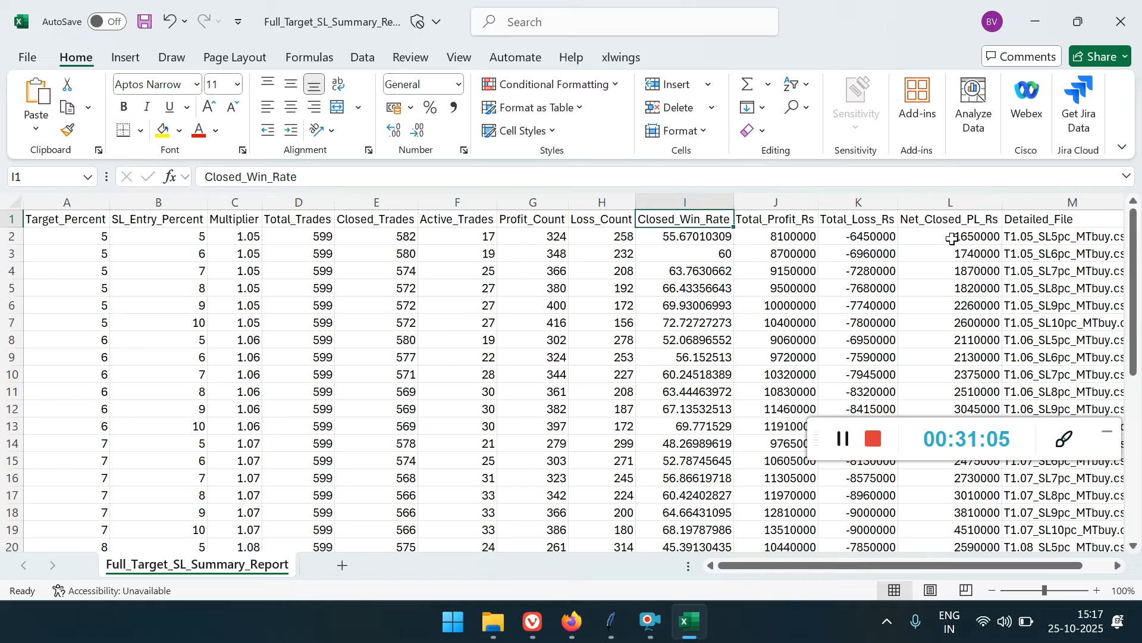
left_click(1047, 242)
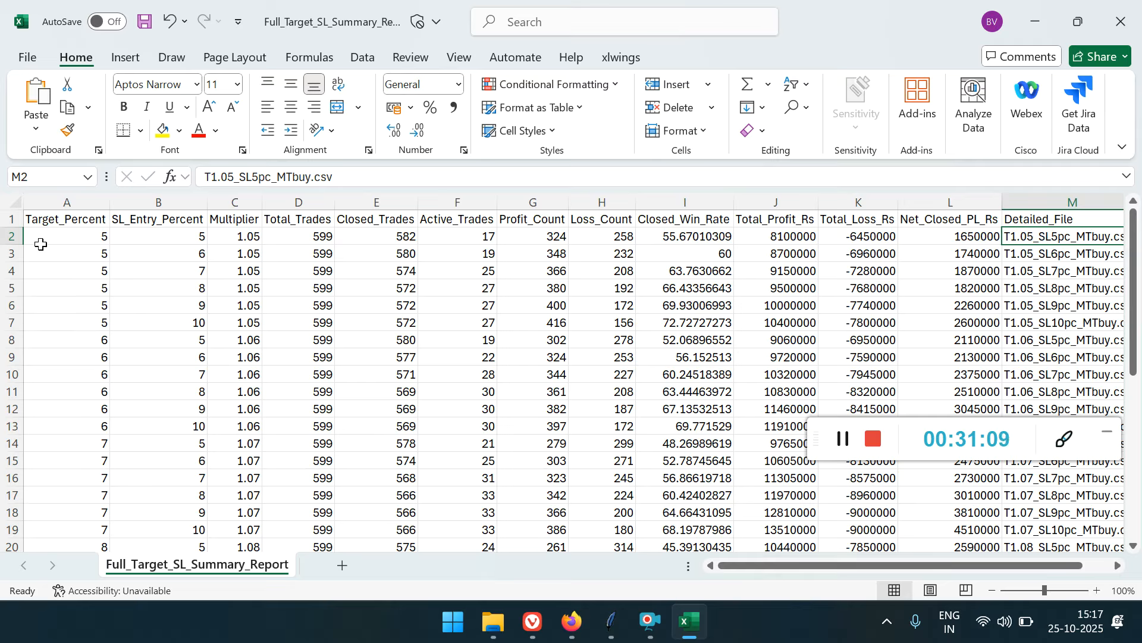
left_click(88, 238)
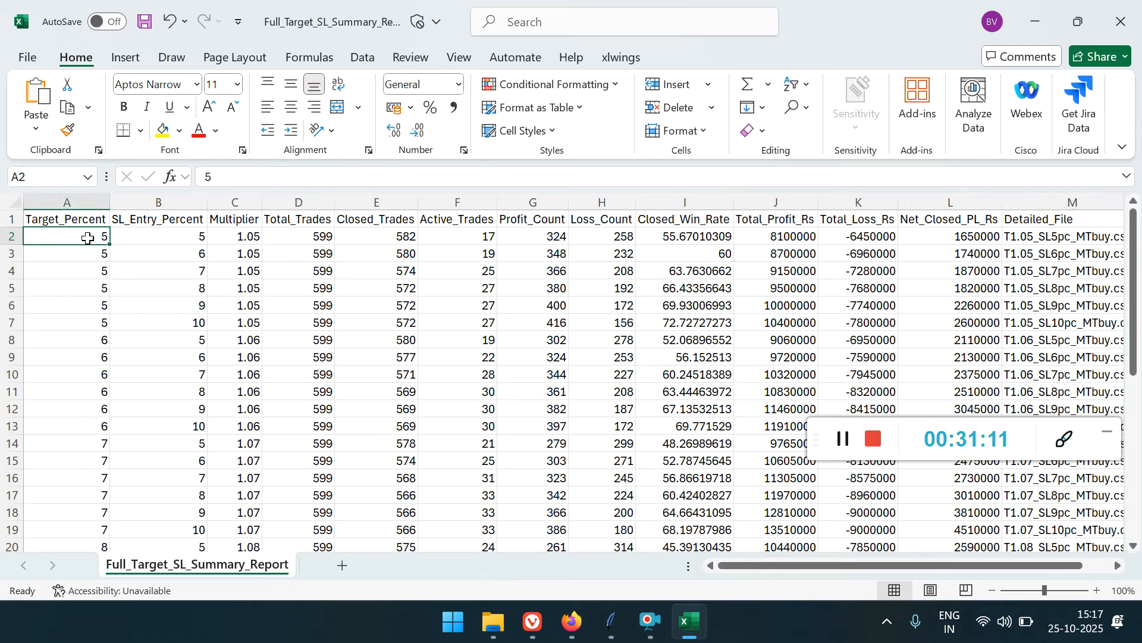
left_click(183, 239)
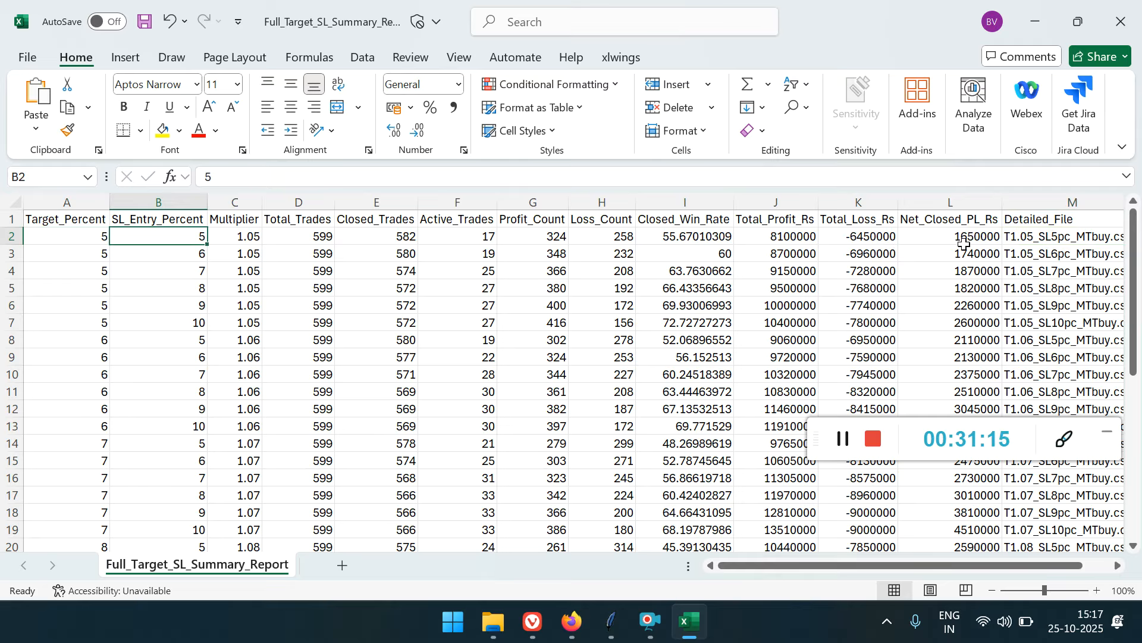
Fill the entire Net_Closed_PL_Rs column with the standard light green color.
left_click(974, 212)
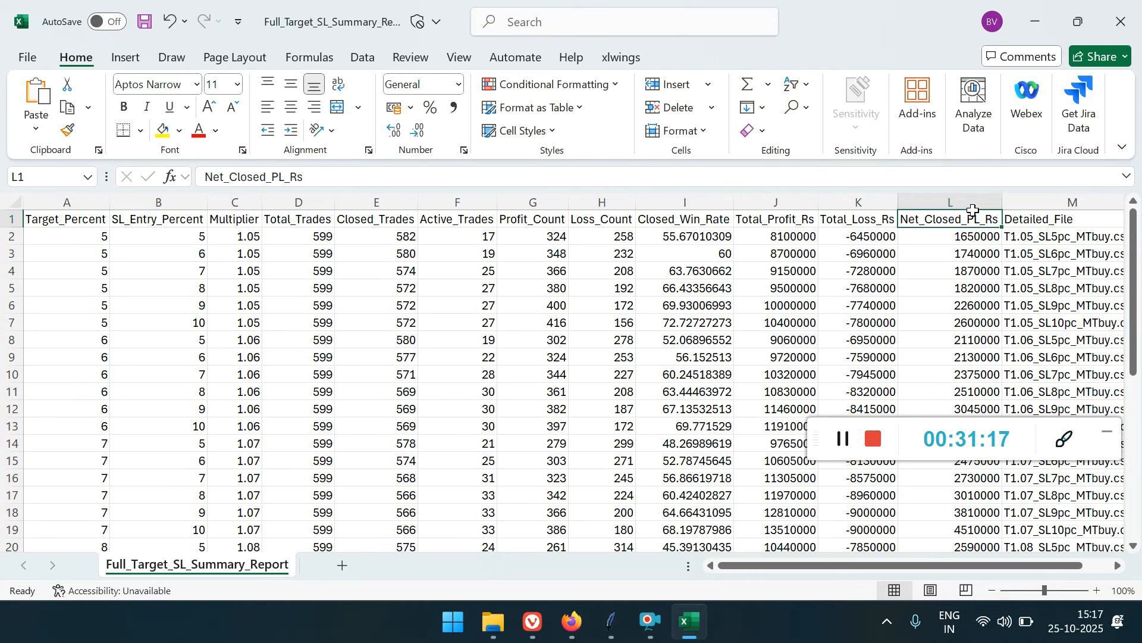
left_click(959, 201)
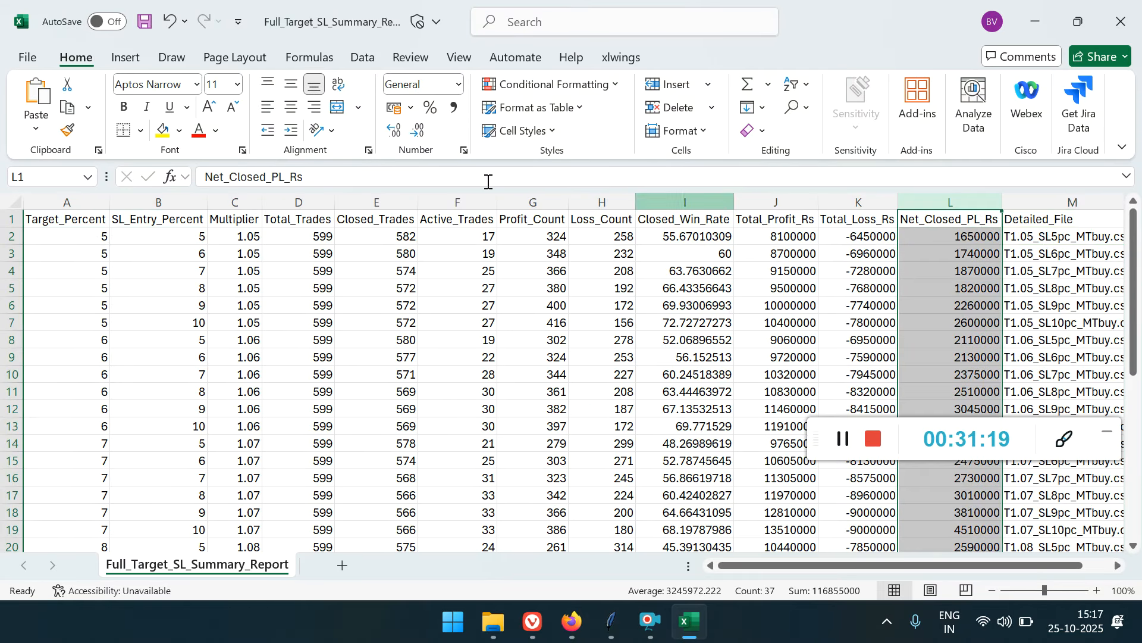
left_click(166, 133)
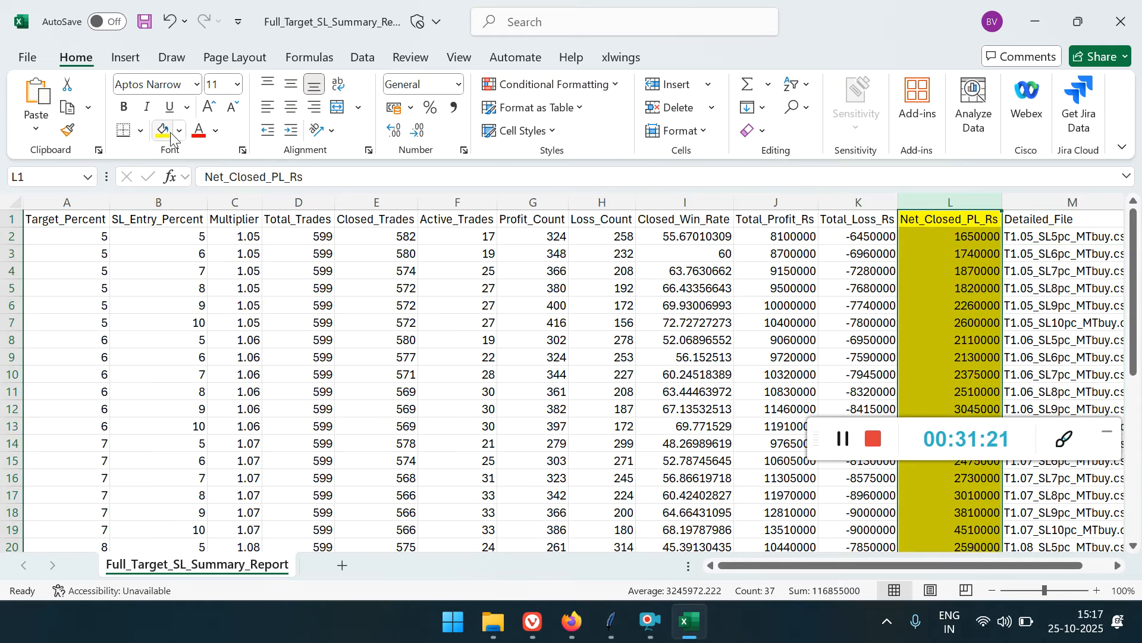
left_click(179, 131)
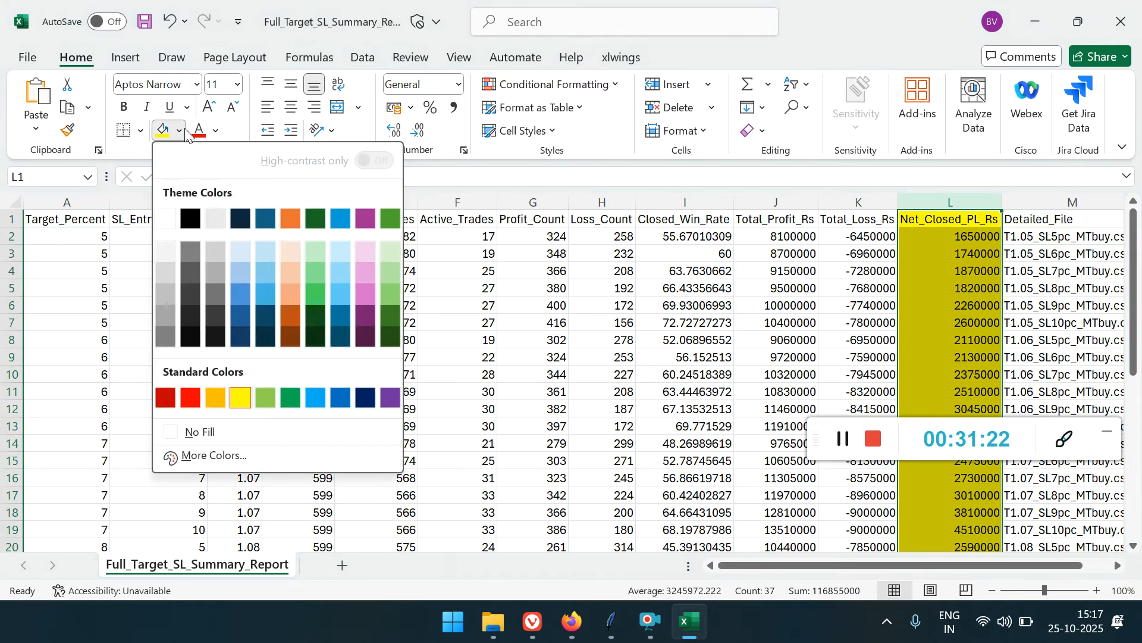
left_click(268, 400)
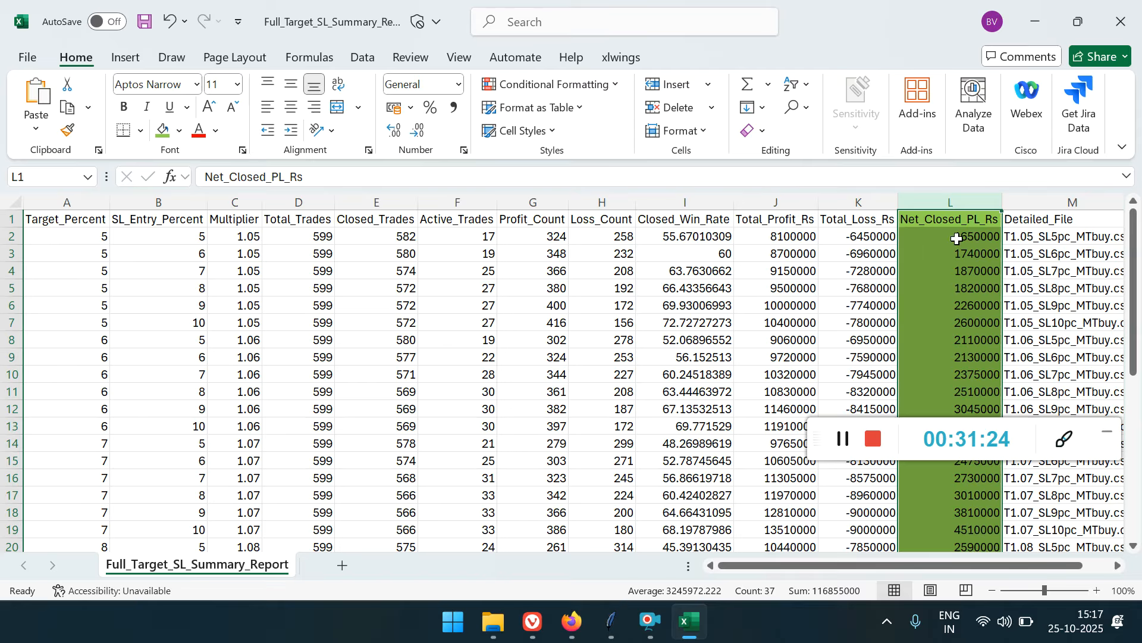
left_click(951, 307)
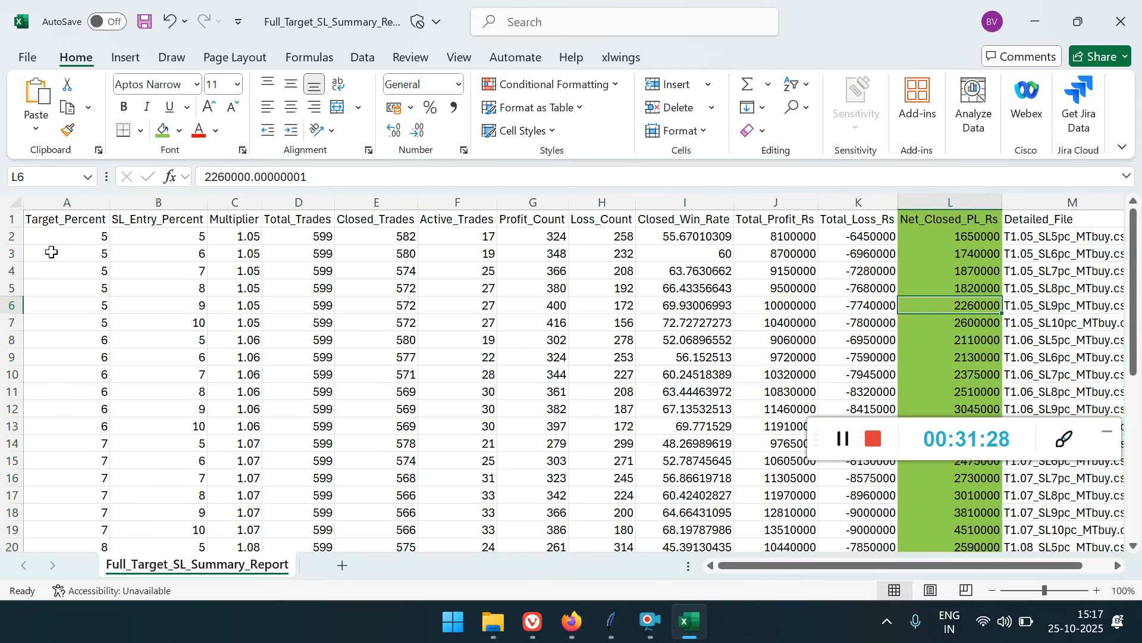
left_click(57, 316)
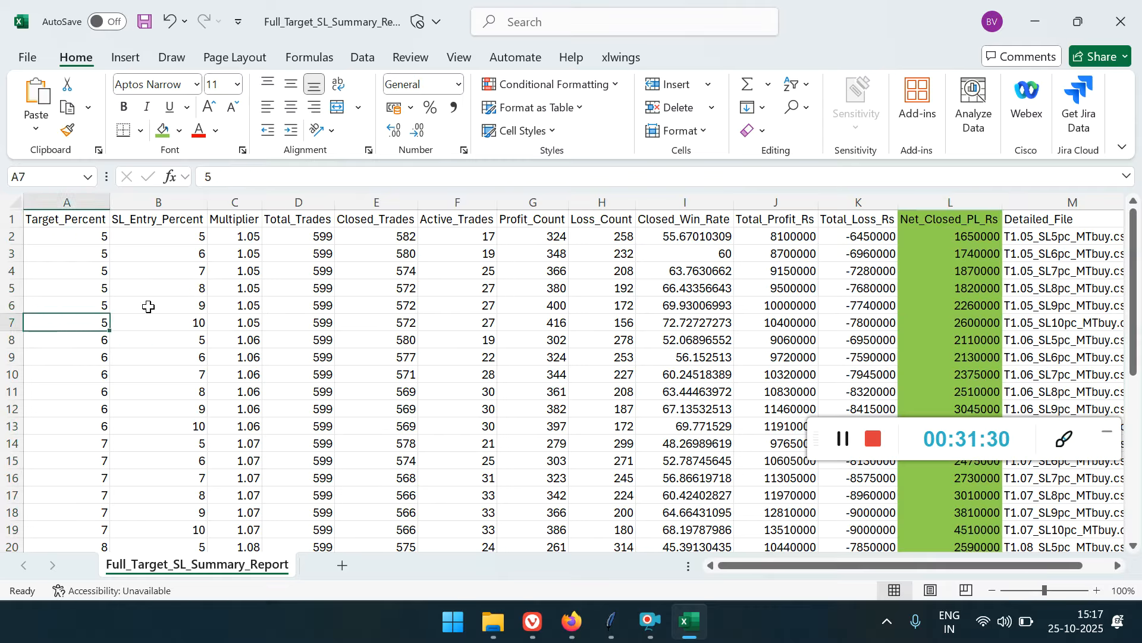
Review the stop-loss percentages in the SL_Entry_Percent column against each target, down to the end of the report.
left_click(149, 306)
key("Down")
key("Down")
key("Down")
key("Down")
key("Down")
key("Down")
key("Down")
key("Down")
key("Down")
key("Down")
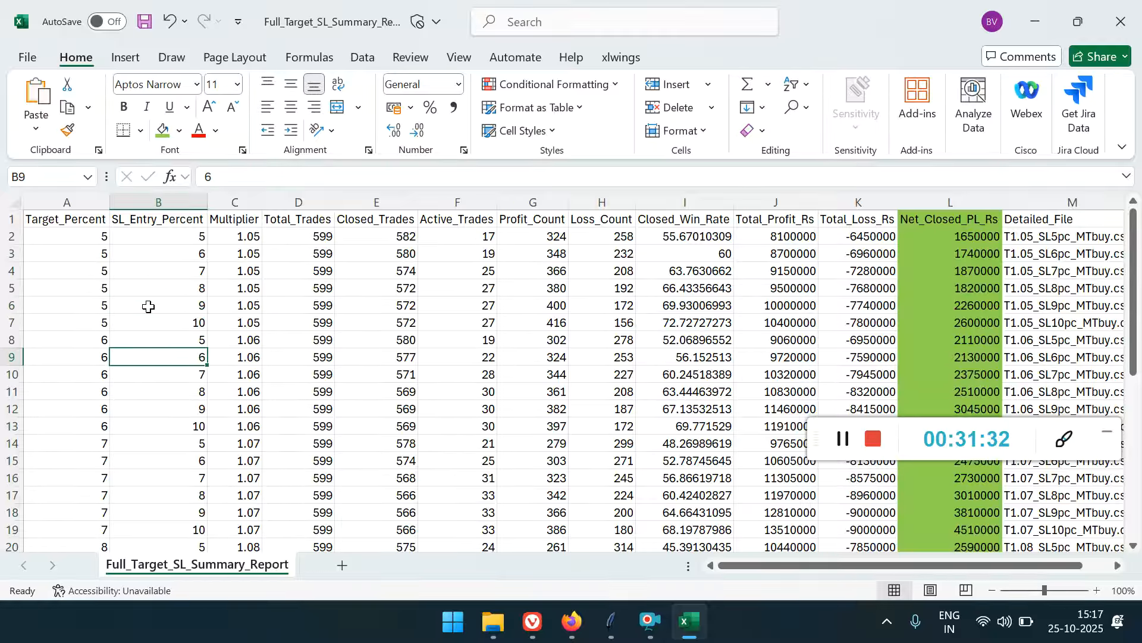
key("Down")
key("Down")
key("Down")
key("Down")
key("Down")
key("Down")
key("Down")
key("Down")
key("Down")
key("Down")
key("Down")
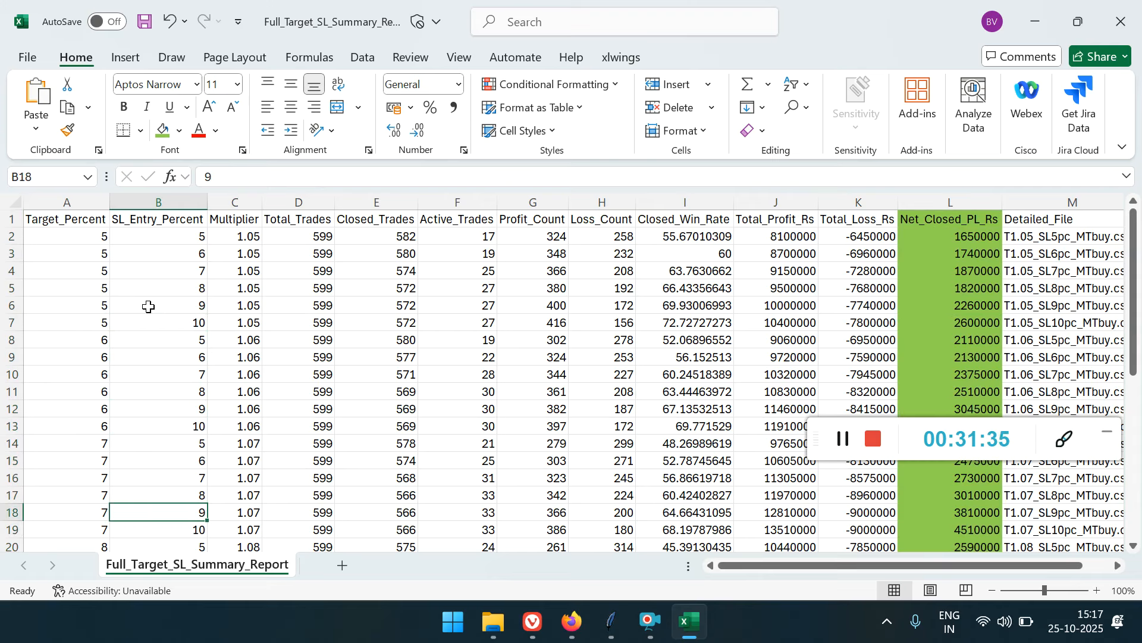
key("Down")
key("Down")
key("Down")
key("Down")
key("Down")
key("Down")
key("Down")
key("Down")
key("Down")
key("Down")
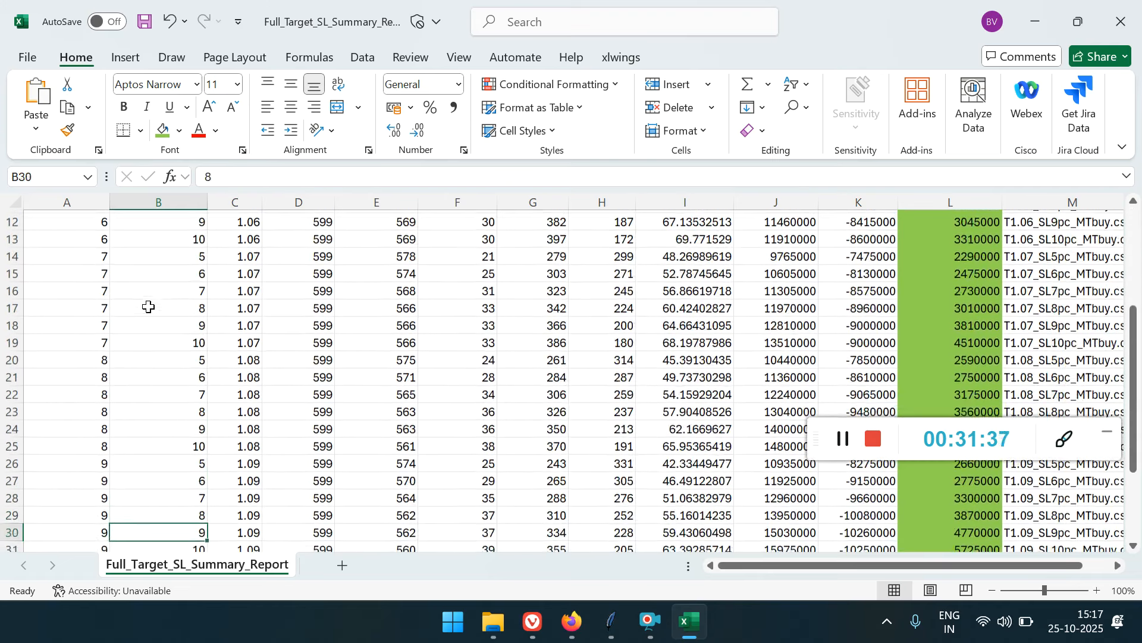
key("Down")
key("Down")
key("Down")
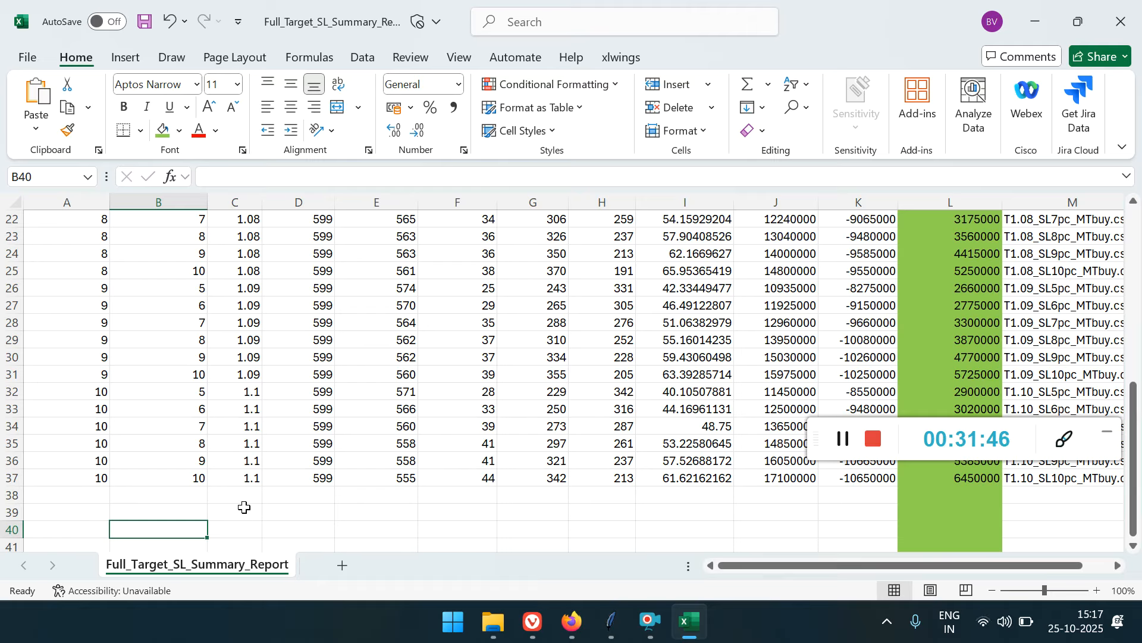
Compare the net closed P/L of the 10% target, 10% stop-loss row with the 9% target, 10% stop-loss row.
left_click(100, 478)
left_click(161, 480)
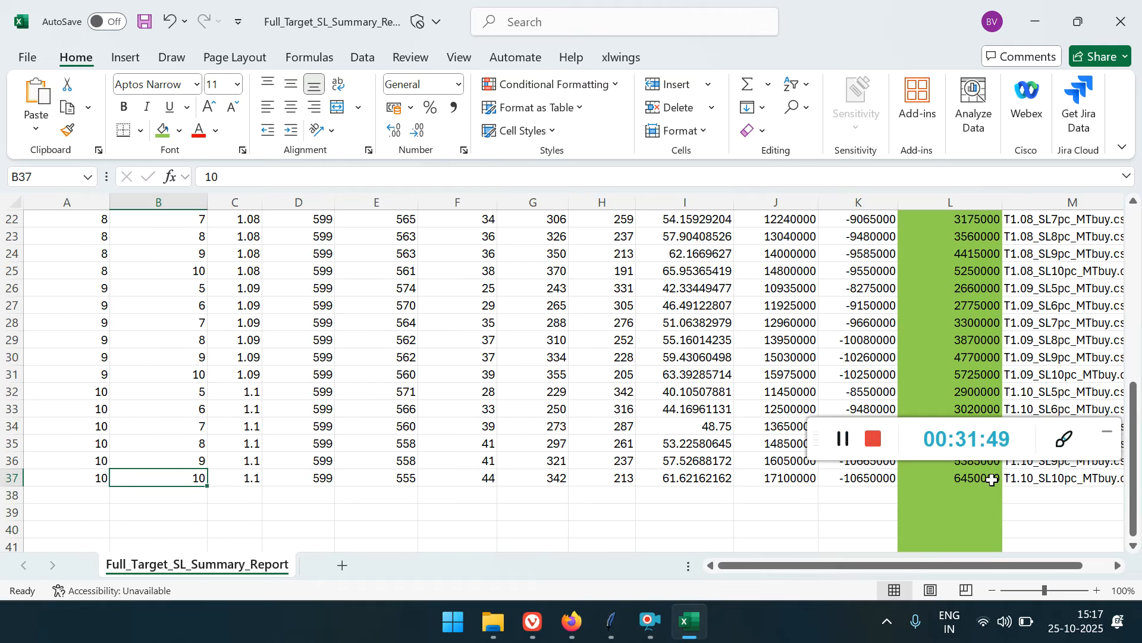
left_click_drag(822, 433, 942, 547)
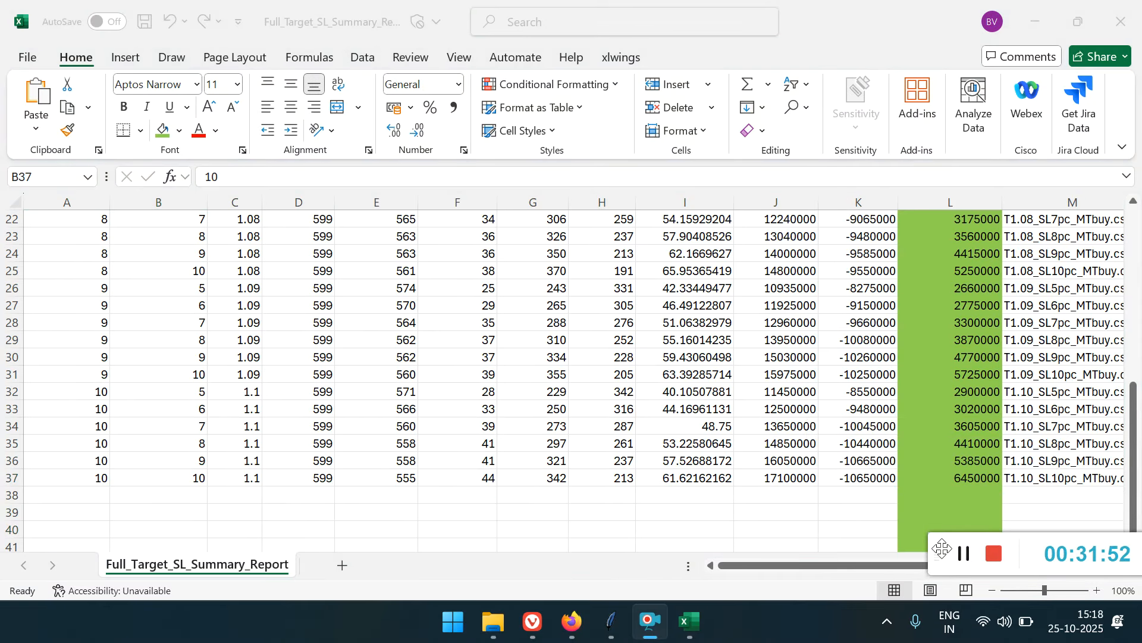
left_click(967, 477)
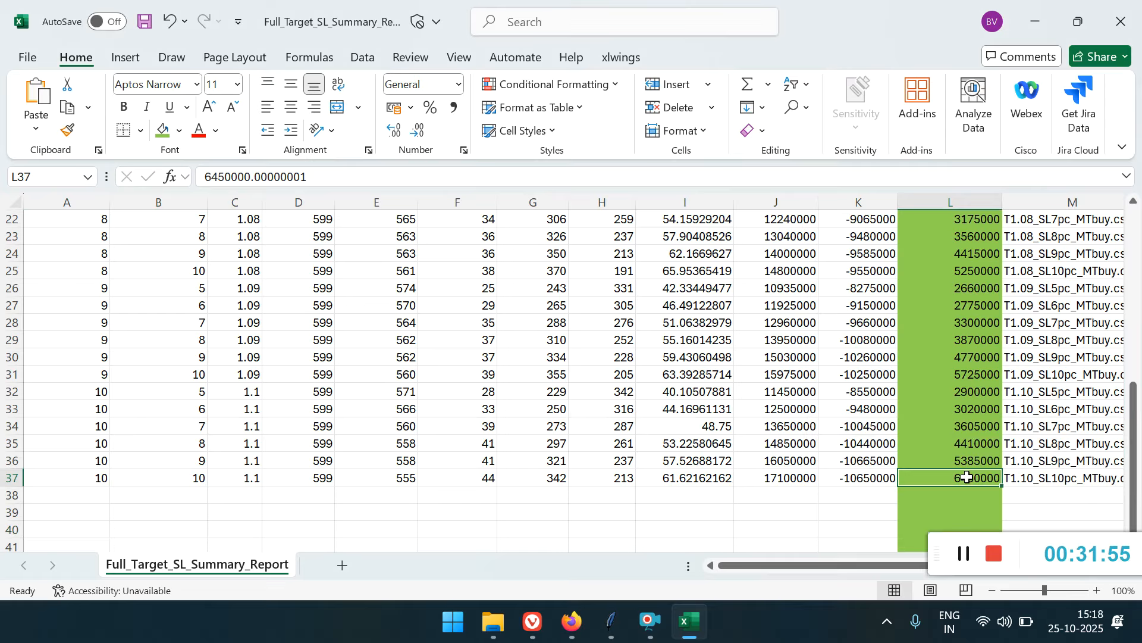
left_click(971, 374)
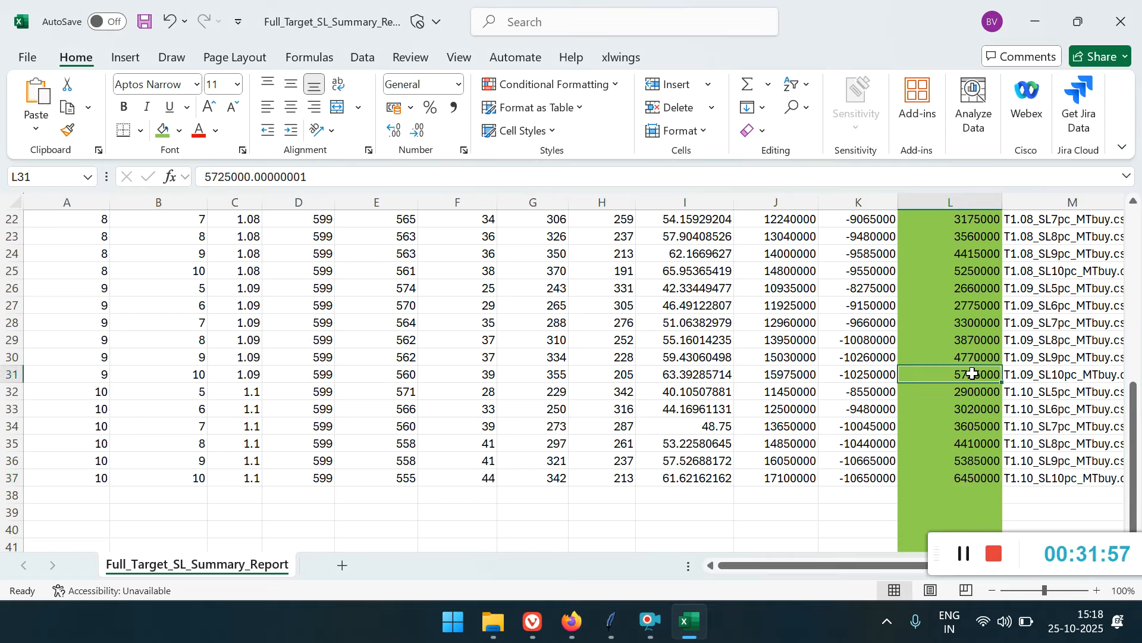
Examine the Net_Closed_PL_Rs values across all target and stop-loss combinations to find the most profitable one.
key("Up")
key("Up")
key("Up")
key("Up")
key("Up")
key("Up")
key("Up")
key("Up")
key("Up")
key("Up")
key("Up")
key("Up")
key("Up")
key("Up")
key("Up")
key("Up")
key("Up")
key("Up")
key("Up")
key("Up")
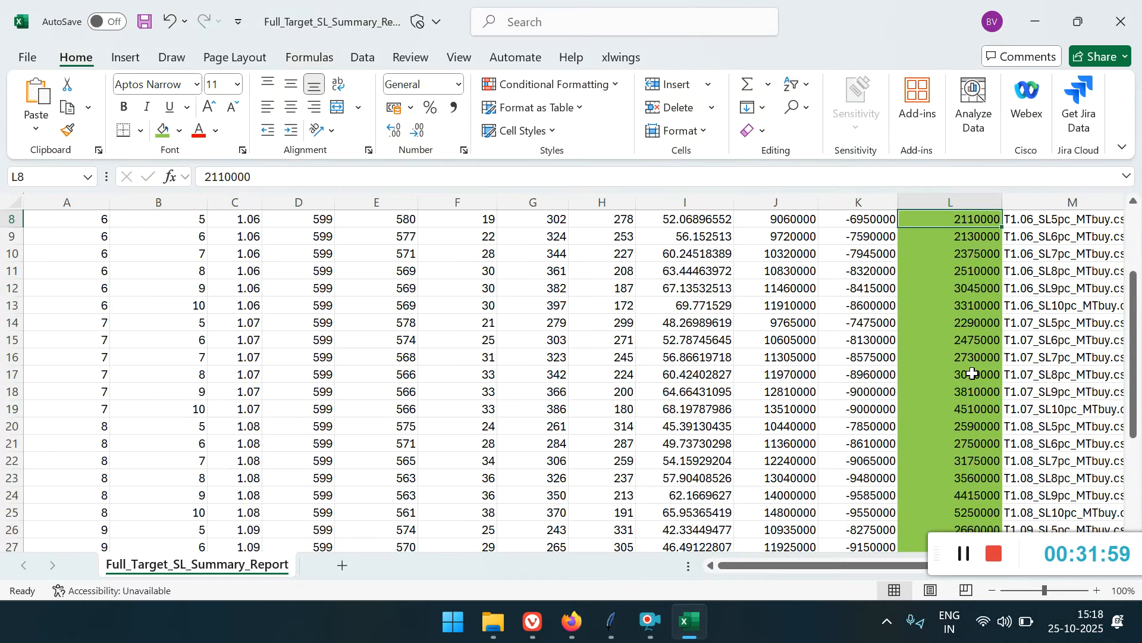
key("Up")
key("Up")
key("Up")
key("Up")
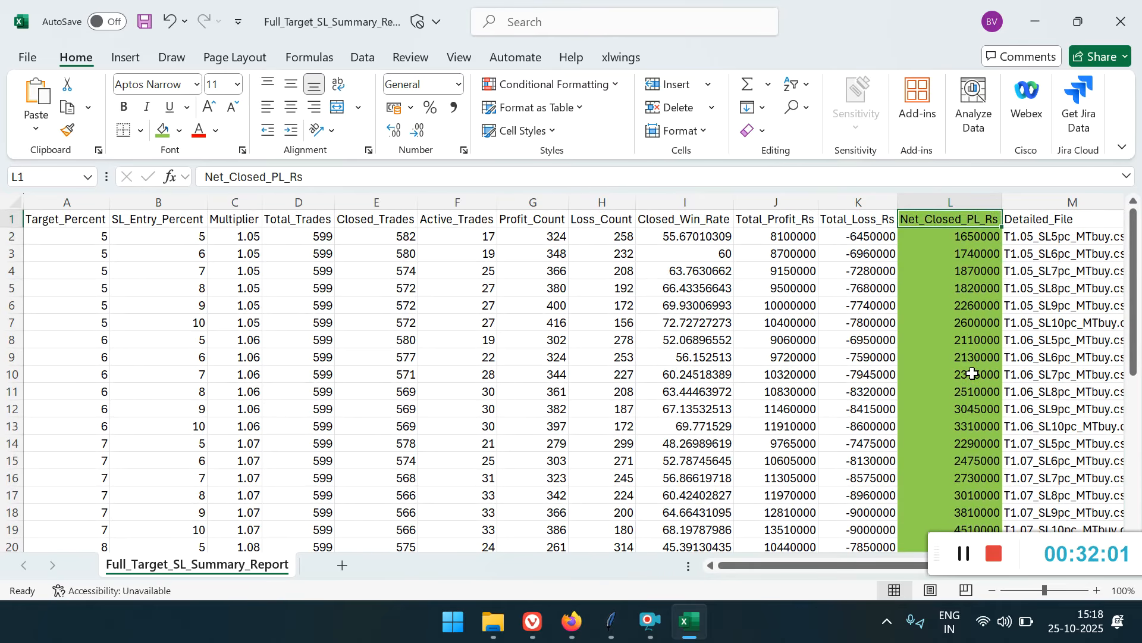
key("Down")
key("Down")
key("Down")
key("Down")
key("Down")
key("Down")
key("Down")
key("Down")
key("Down")
key("Down")
key("Down")
key("Down")
key("Down")
key("Down")
key("Down")
key("Down")
key("Down")
key("Down")
key("Down")
key("Down")
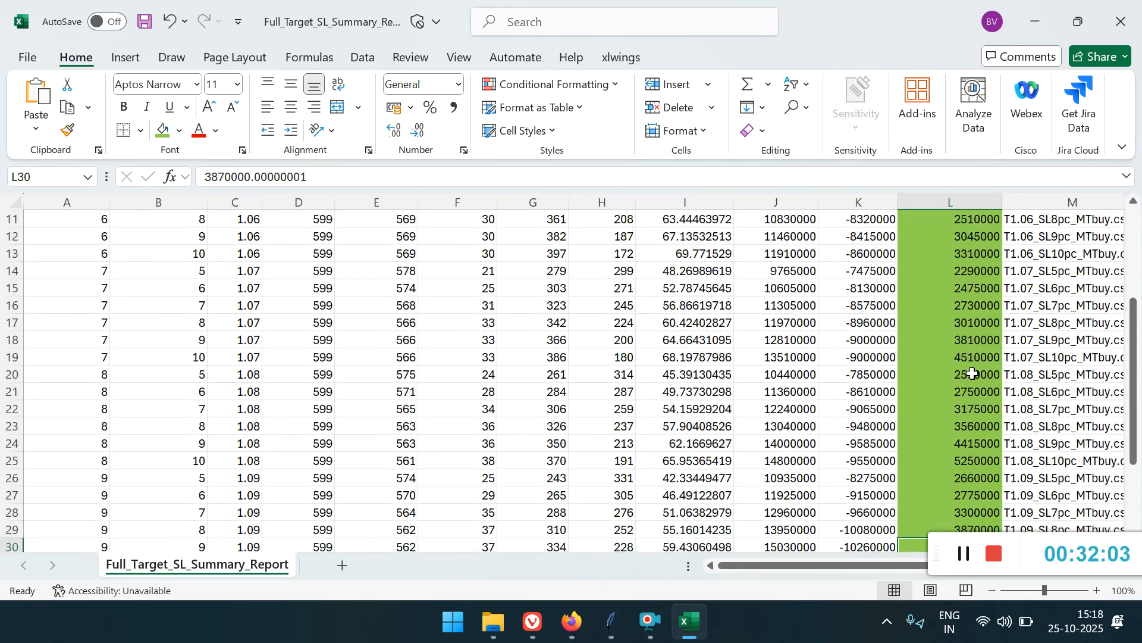
key("Down")
key("Down")
key("Down")
key("Down")
key("Down")
key("Down")
key("Down")
key("Down")
key("Down")
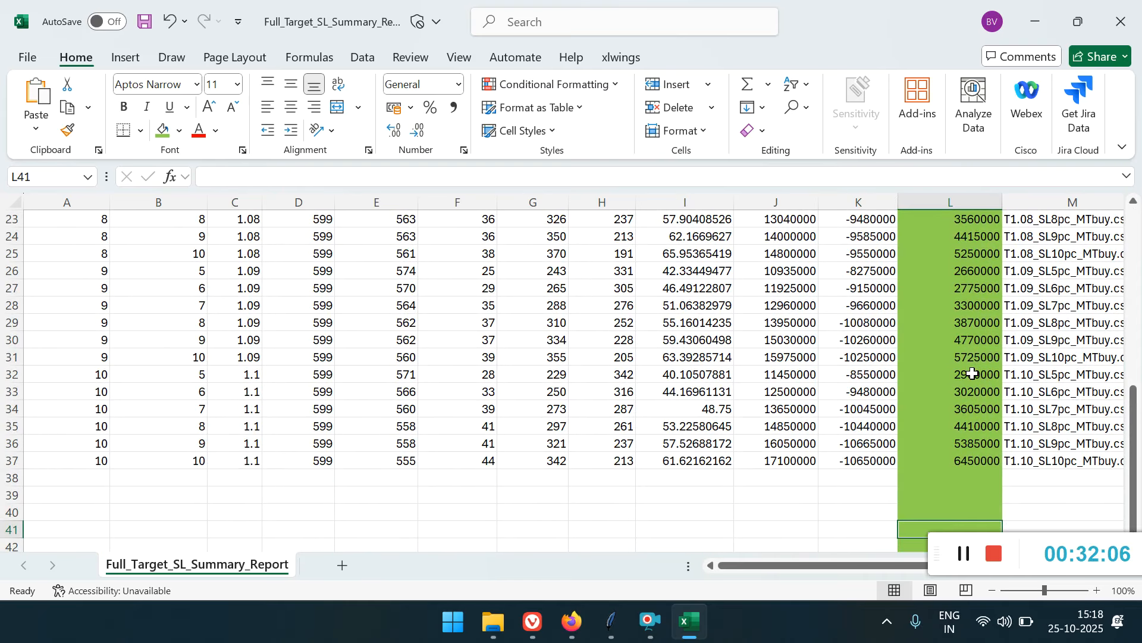
key("Up")
key("Up")
key("Up")
key("Up")
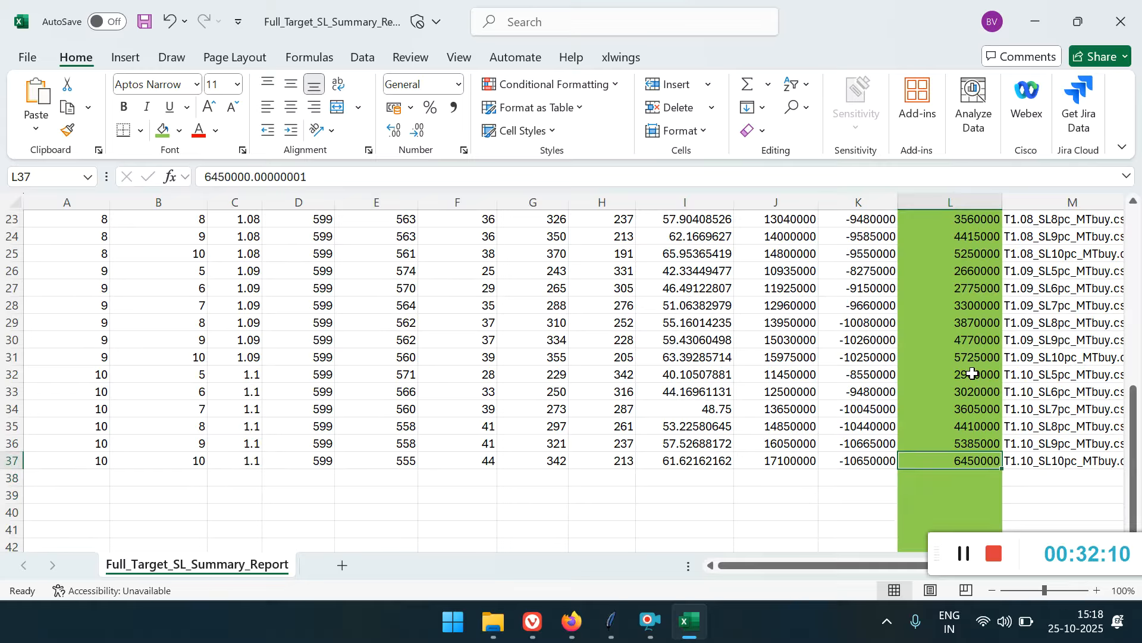
key("Page_Up")
scroll(973, 374, "up", 1)
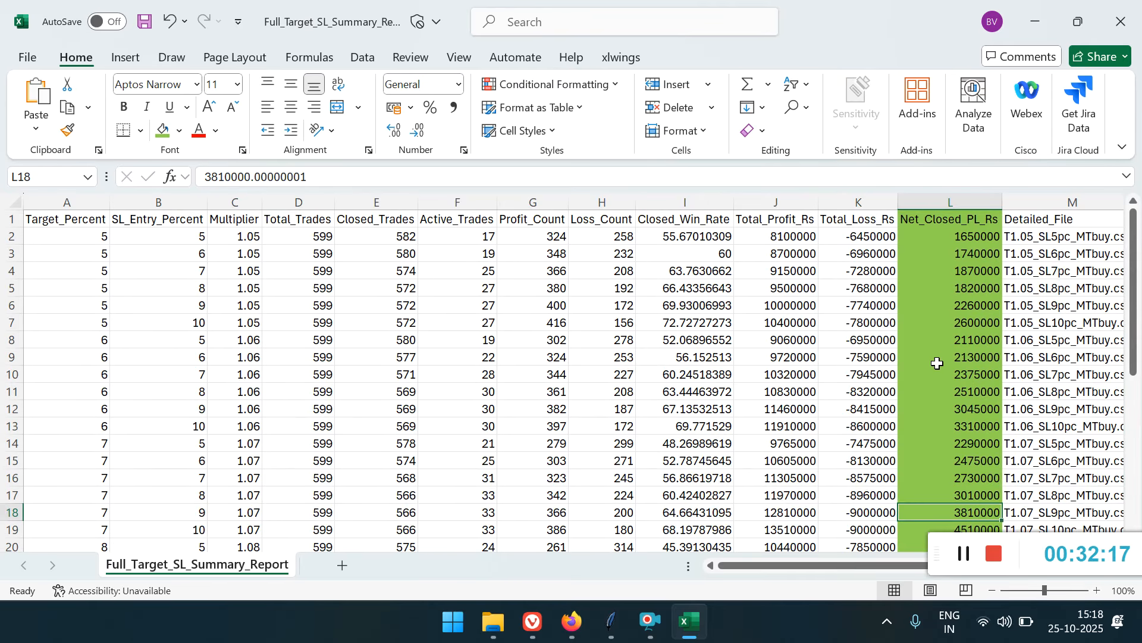
left_click(952, 345)
key("Down")
key("Down")
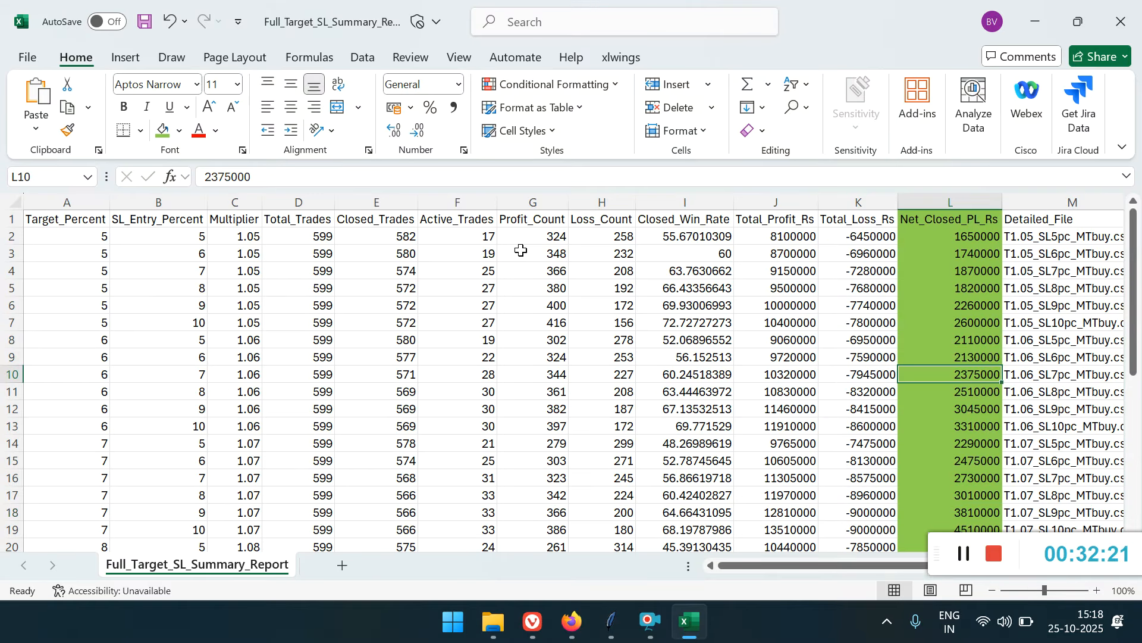
Fill the entire Profit_Count, Loss_Count and Closed_Win_Rate columns with the same light green as the Net_Closed_PL_Rs column.
left_click(545, 198)
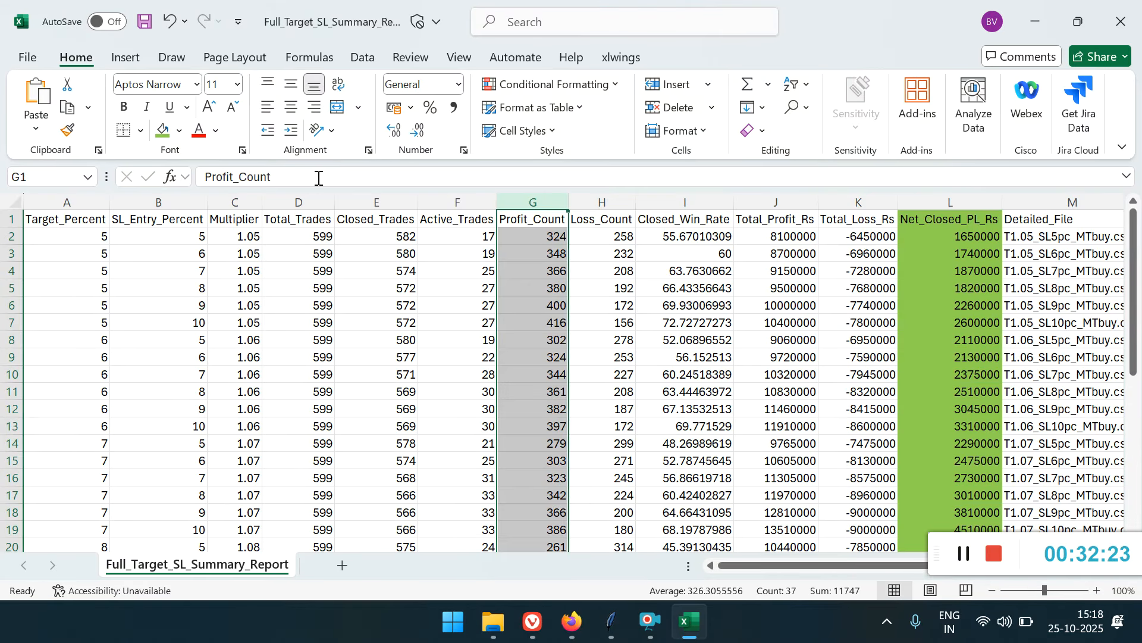
left_click(162, 131)
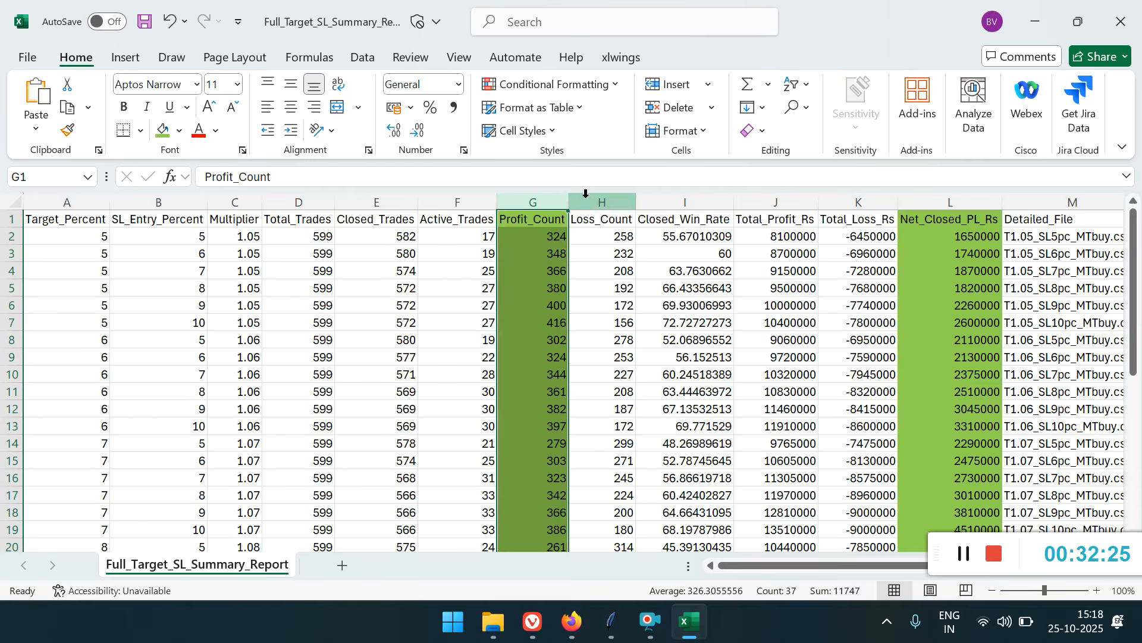
left_click(583, 201)
left_click(163, 131)
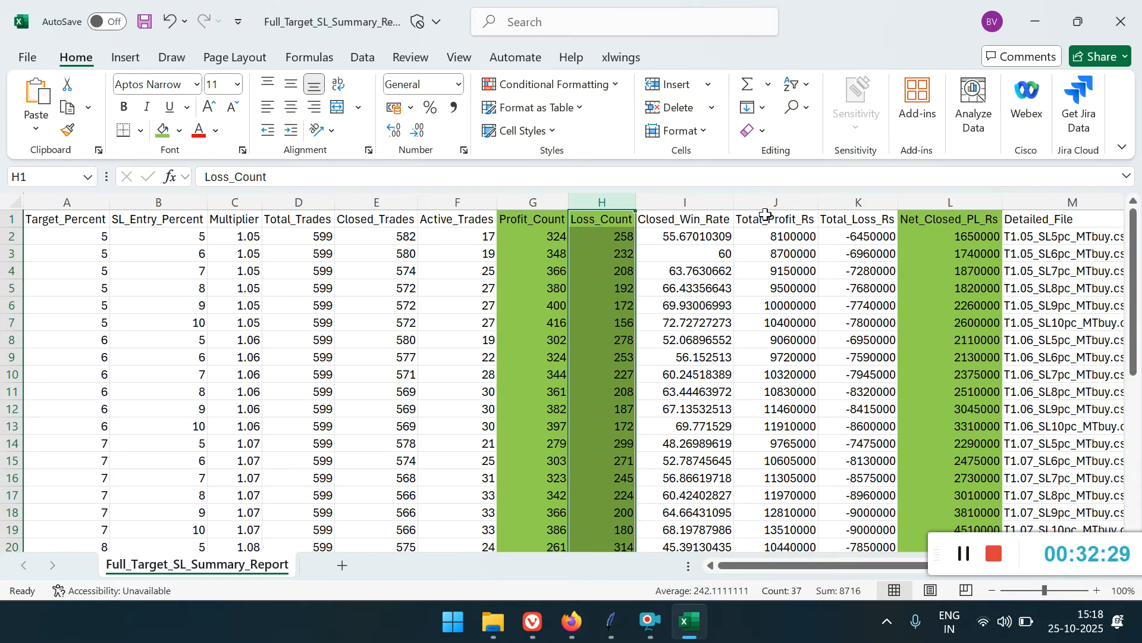
left_click(681, 200)
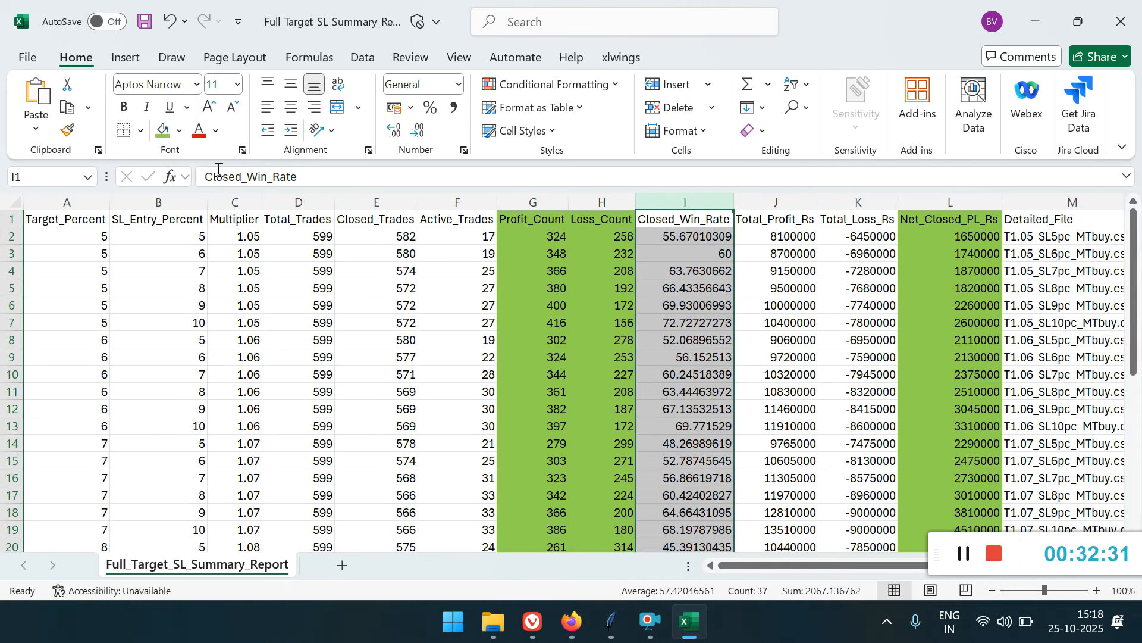
left_click(163, 136)
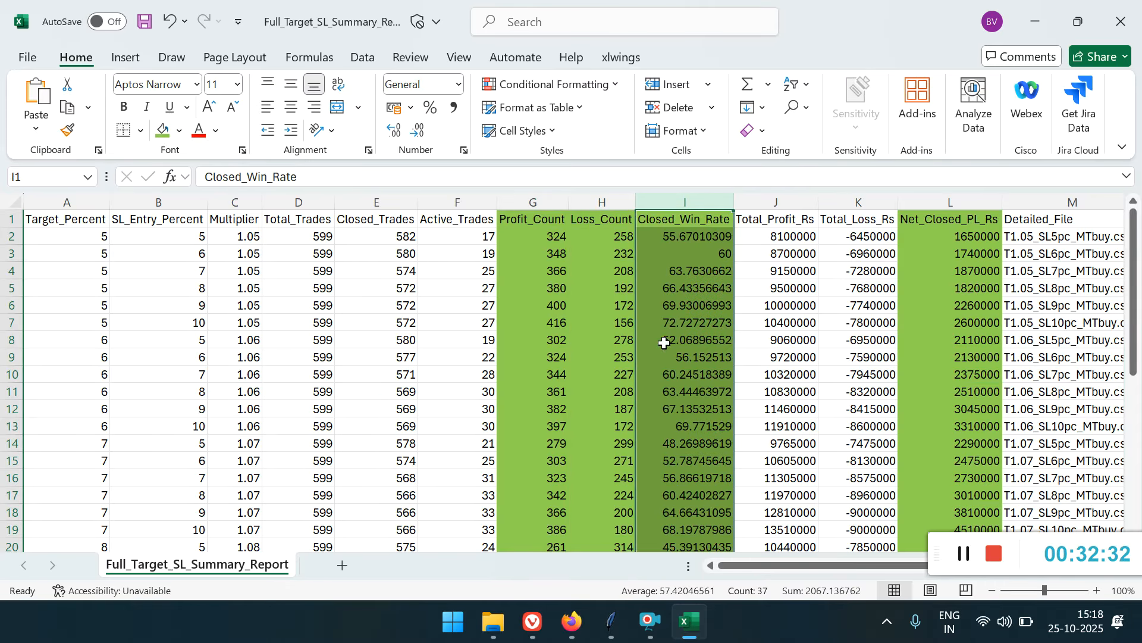
Examine the Closed_Win_Rate values down to the last data row and back up through the 9% and 8% target rows.
left_click(706, 353)
key("Down")
key("Down")
key("Down")
key("Down")
key("Down")
key("Down")
key("Down")
key("Down")
key("Down")
key("Down")
key("Down")
key("Down")
key("Down")
key("Down")
key("Down")
key("Down")
key("Down")
key("Down")
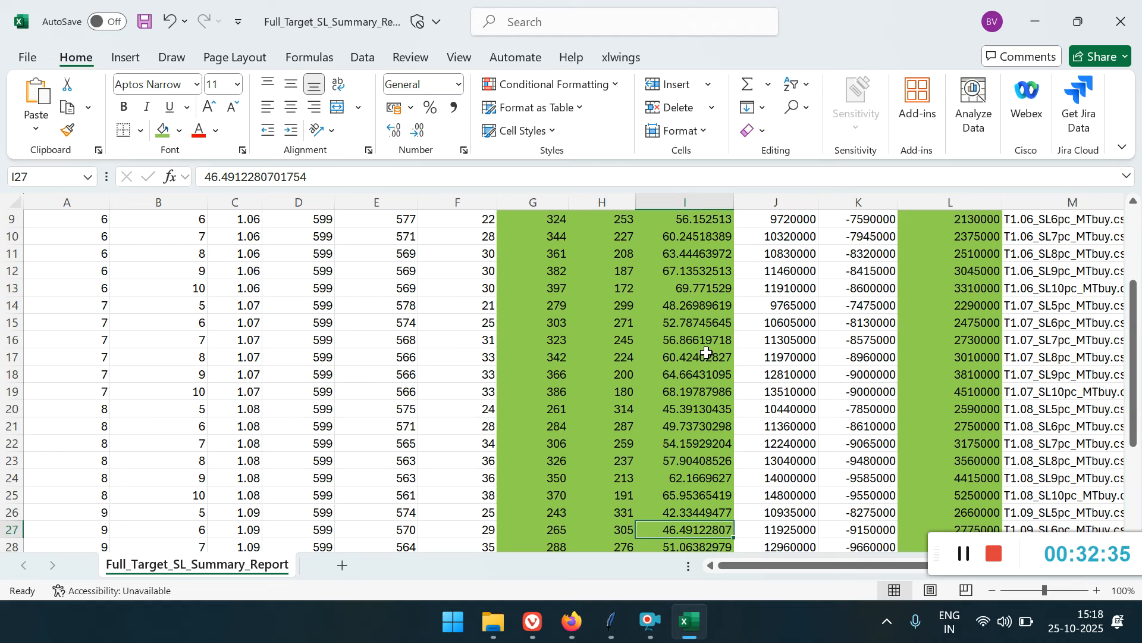
key("Down")
key("Down")
key("Down")
key("Down")
key("Down")
key("Down")
key("Down")
key("Down")
key("Down")
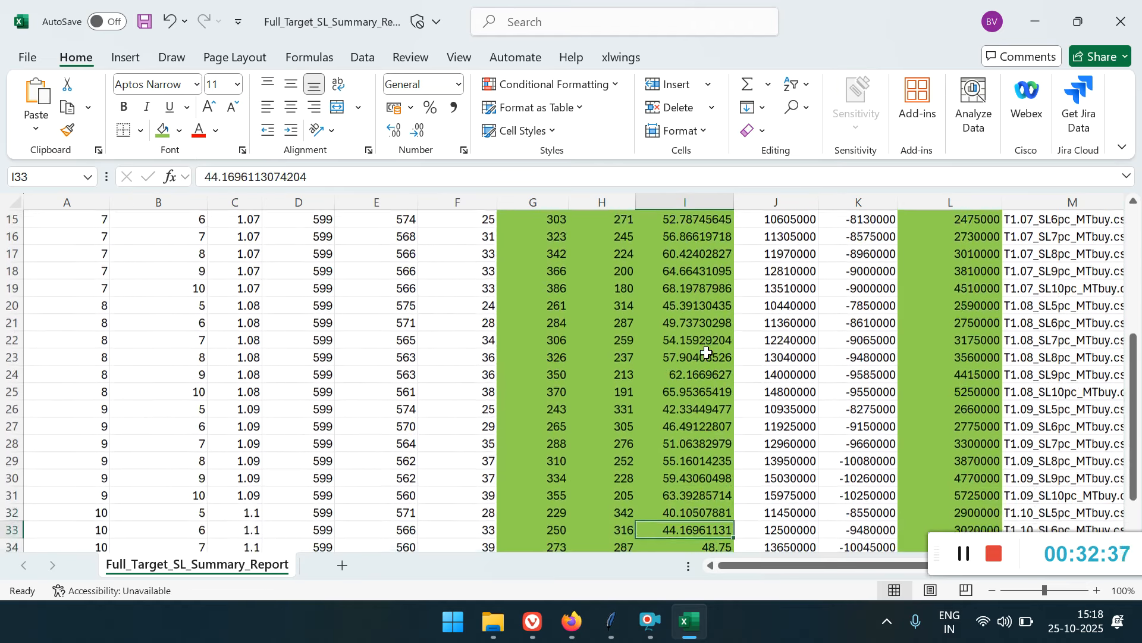
key("Down")
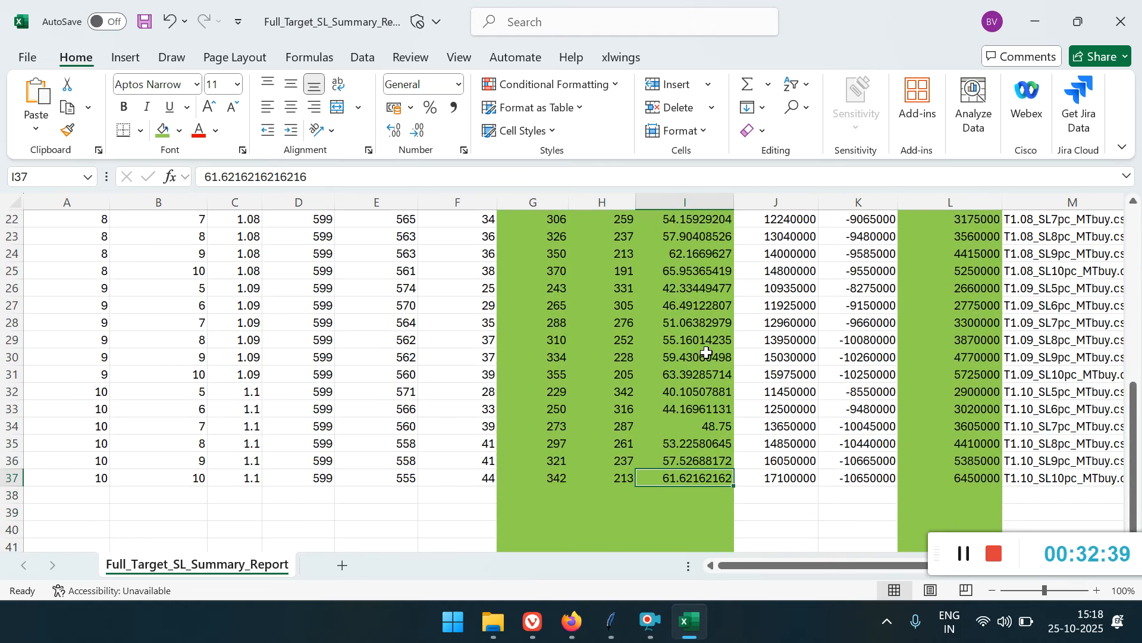
key("Up")
key("Up")
key("Up")
key("Up")
key("Up")
key("Up")
key("Up")
key("Up")
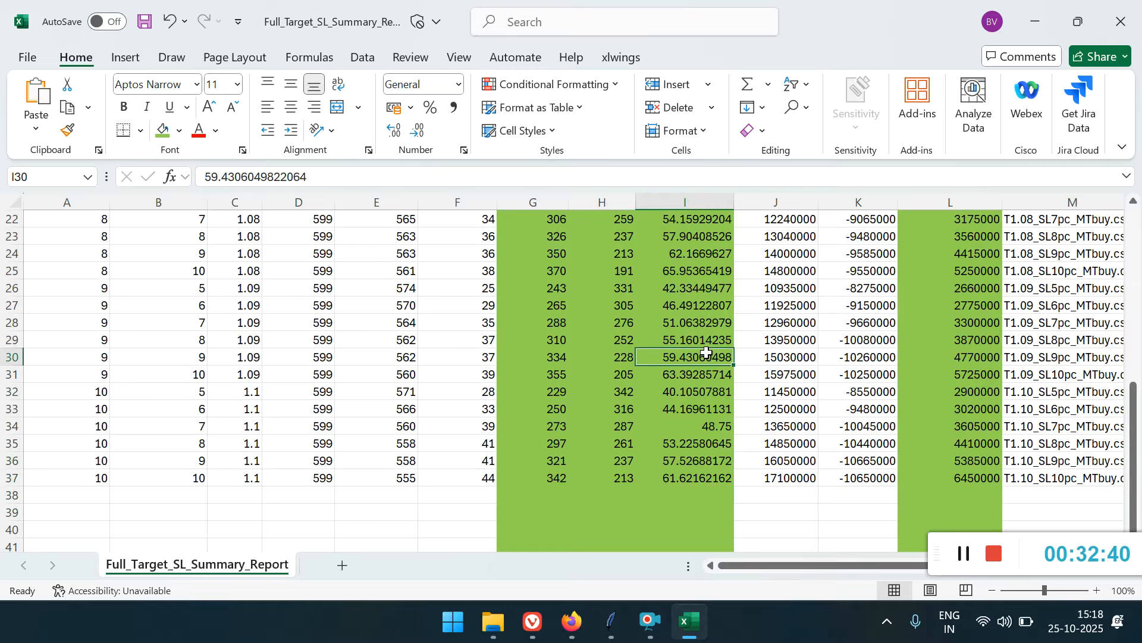
key("Up")
key("Up")
key("Up")
key("Up")
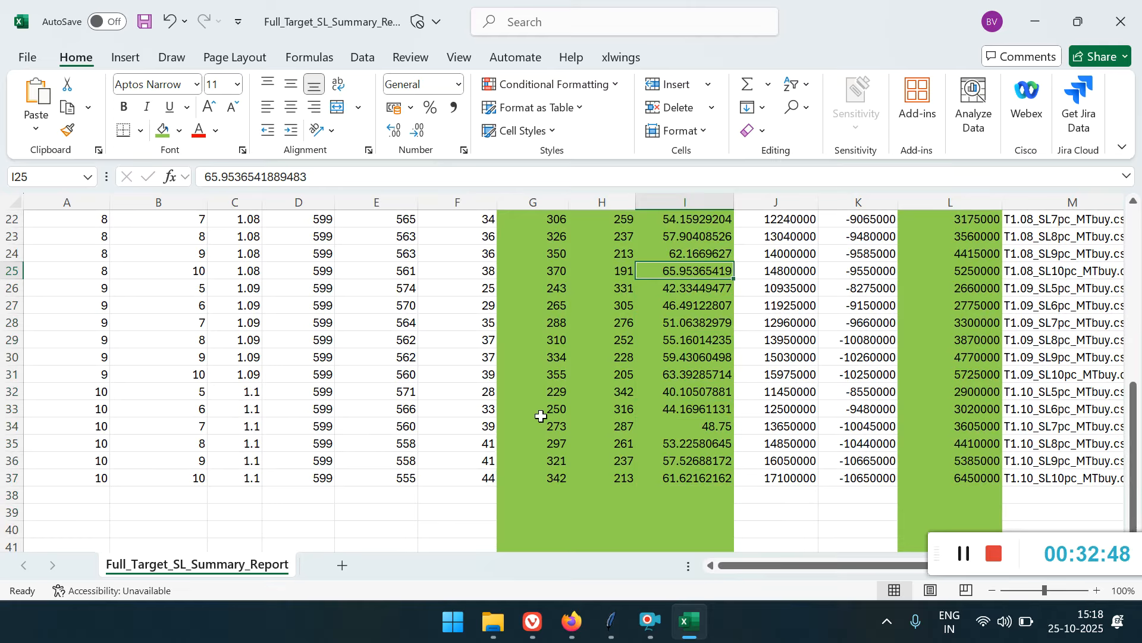
Check the net closed P/L and win rate of the 10% target, 10% stop-loss row against the rest of the report.
left_click(325, 394)
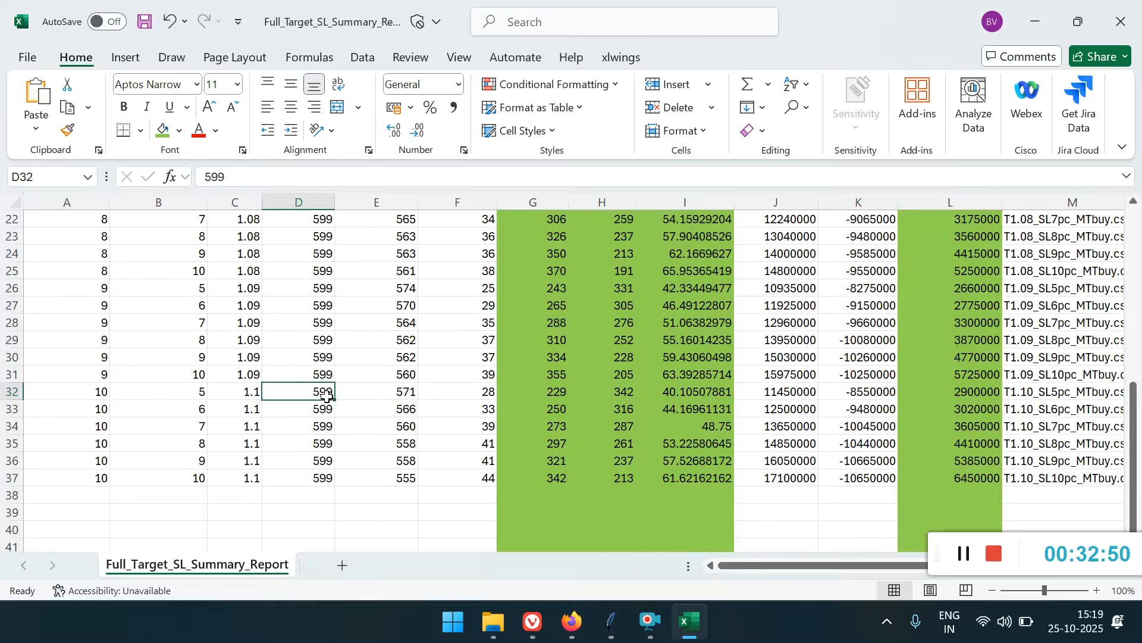
left_click(83, 481)
left_click(146, 483)
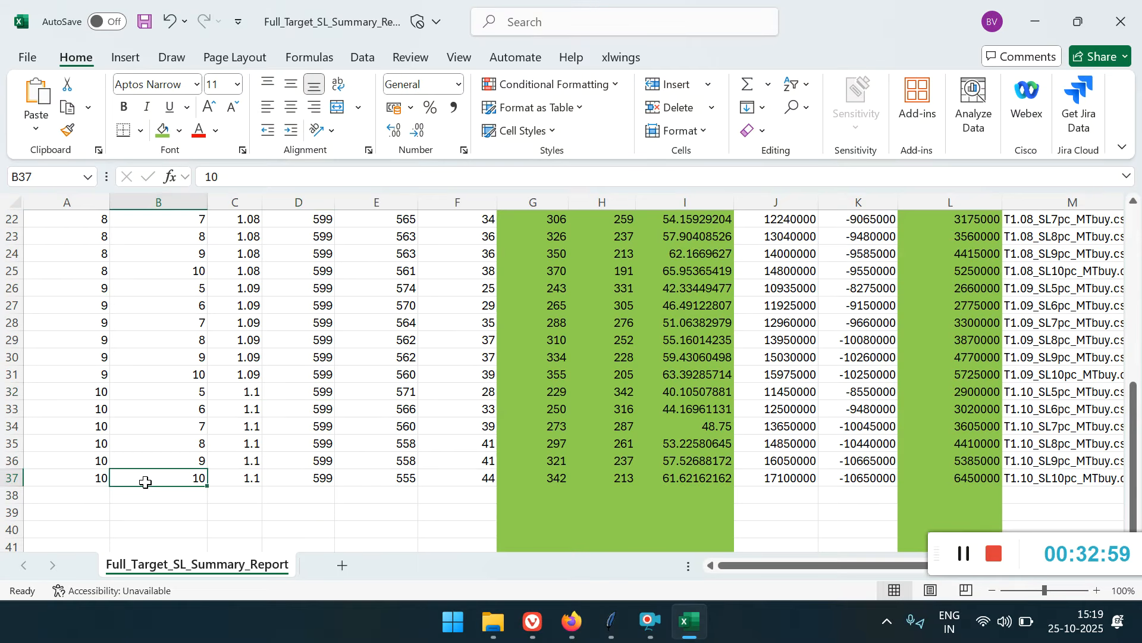
key("Page_Up")
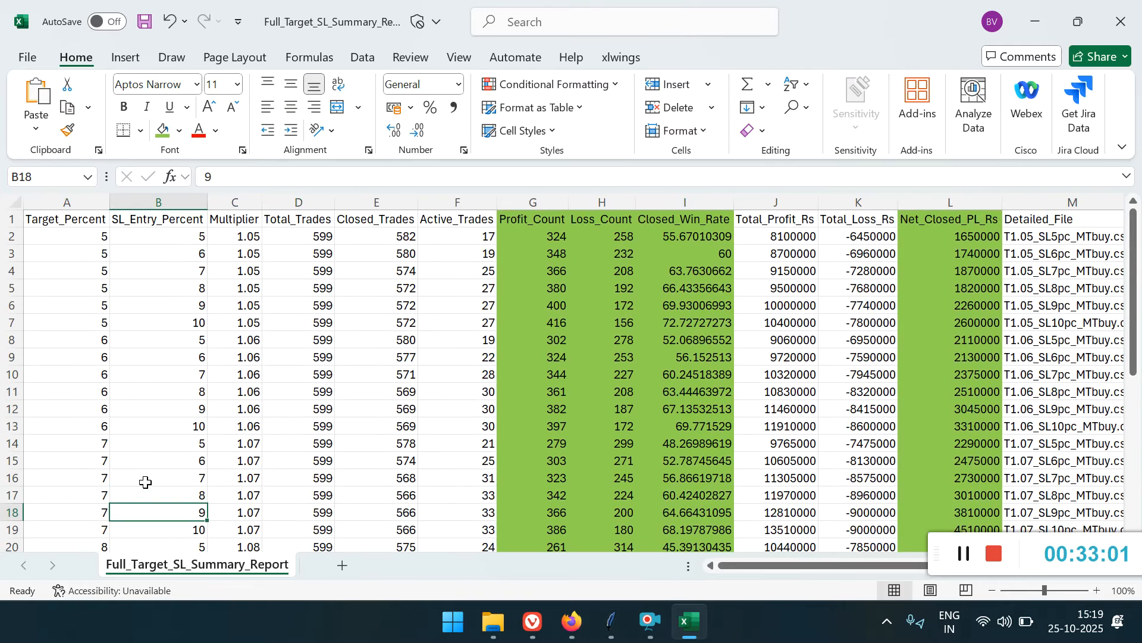
key("Page_Down")
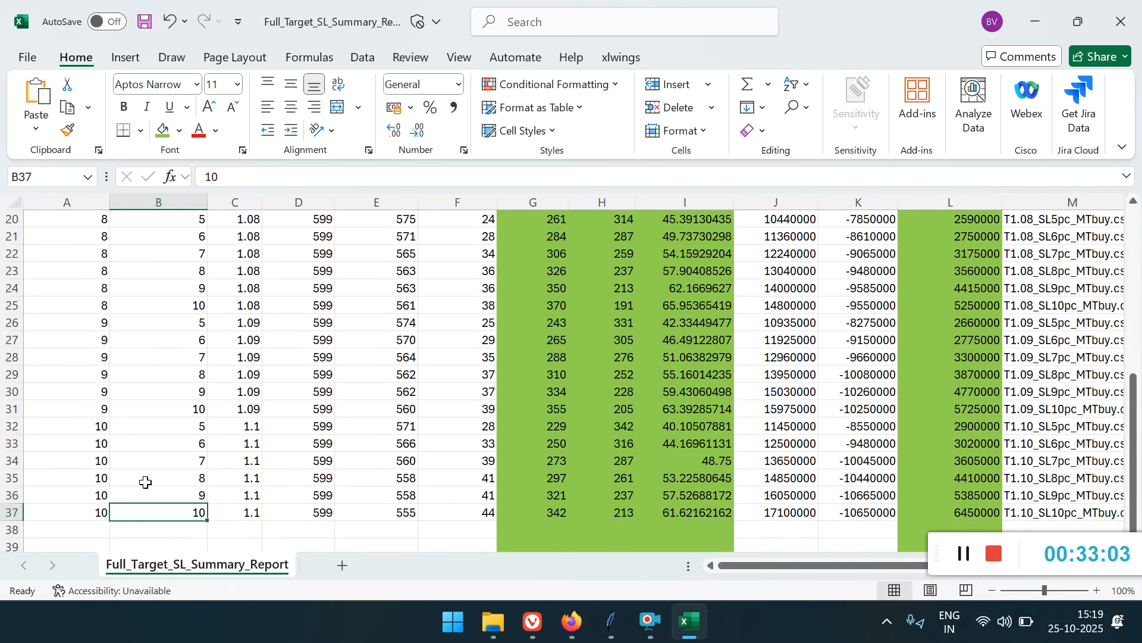
left_click(86, 507)
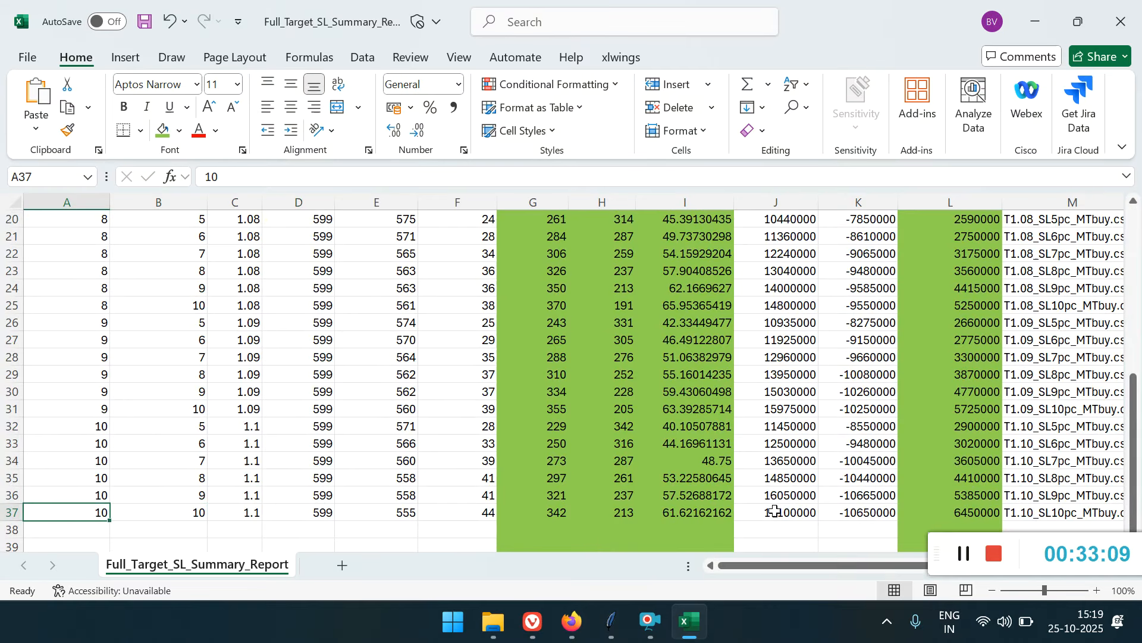
left_click(955, 512)
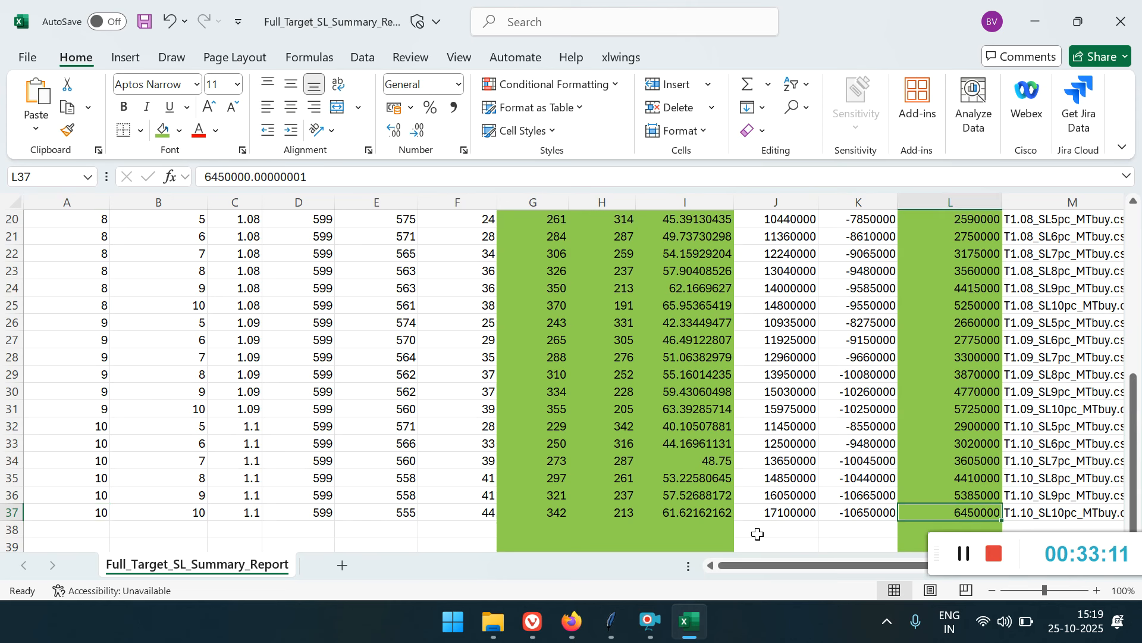
left_click(683, 517)
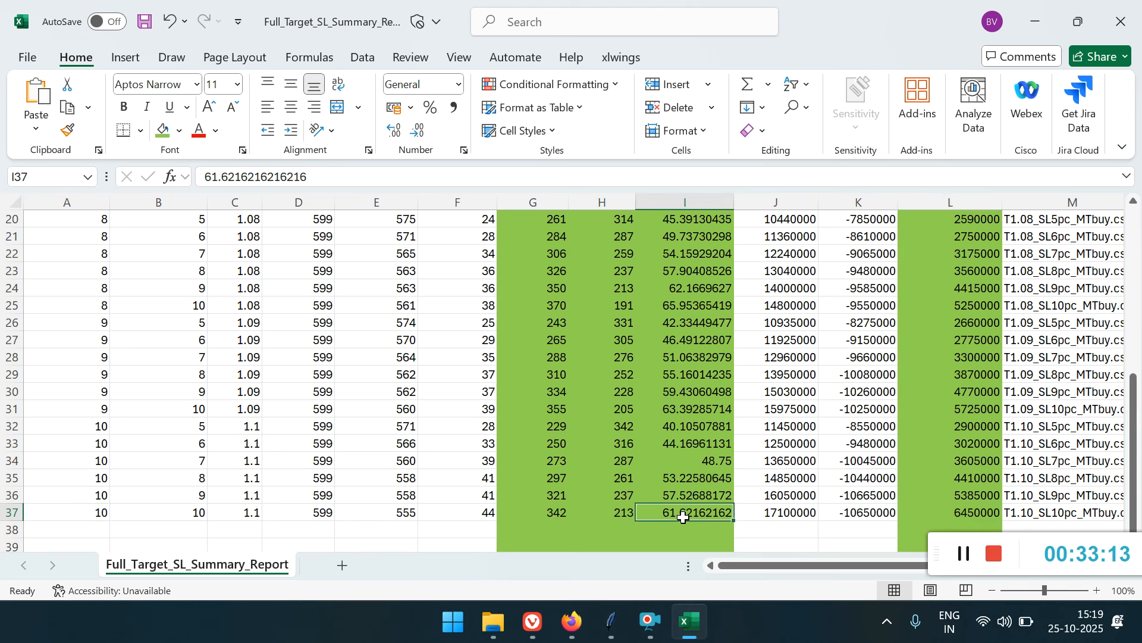
left_click(678, 337)
key("Page_Up")
scroll(679, 336, "up", 1)
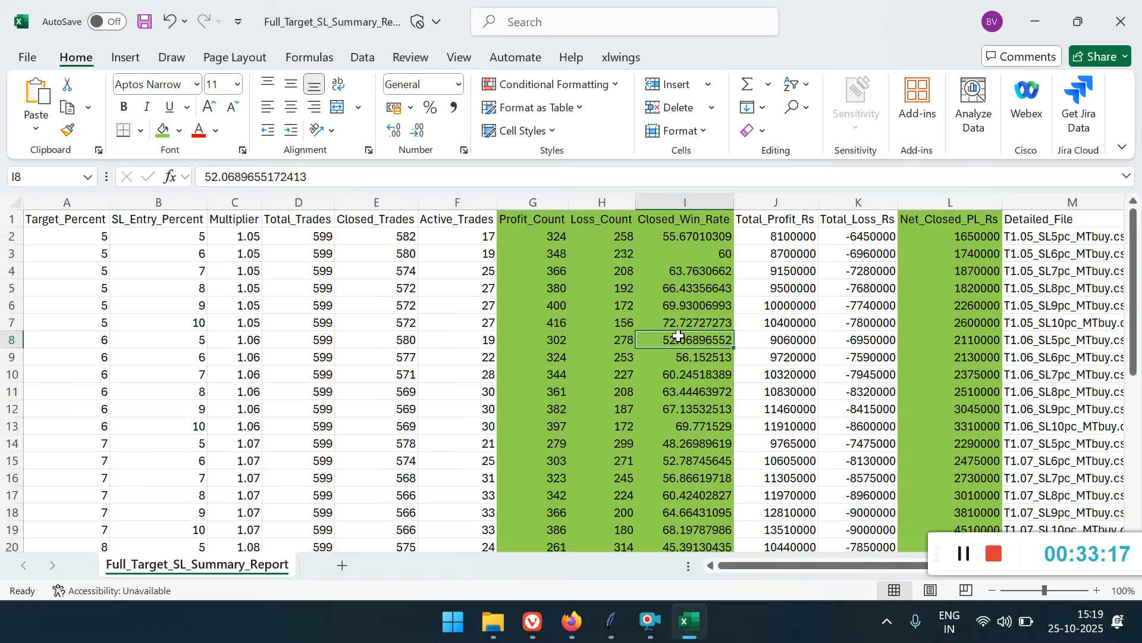
Check the 10% target, 10% stop-loss row in the summary report and read the name of its detailed results file.
key("Page_Down")
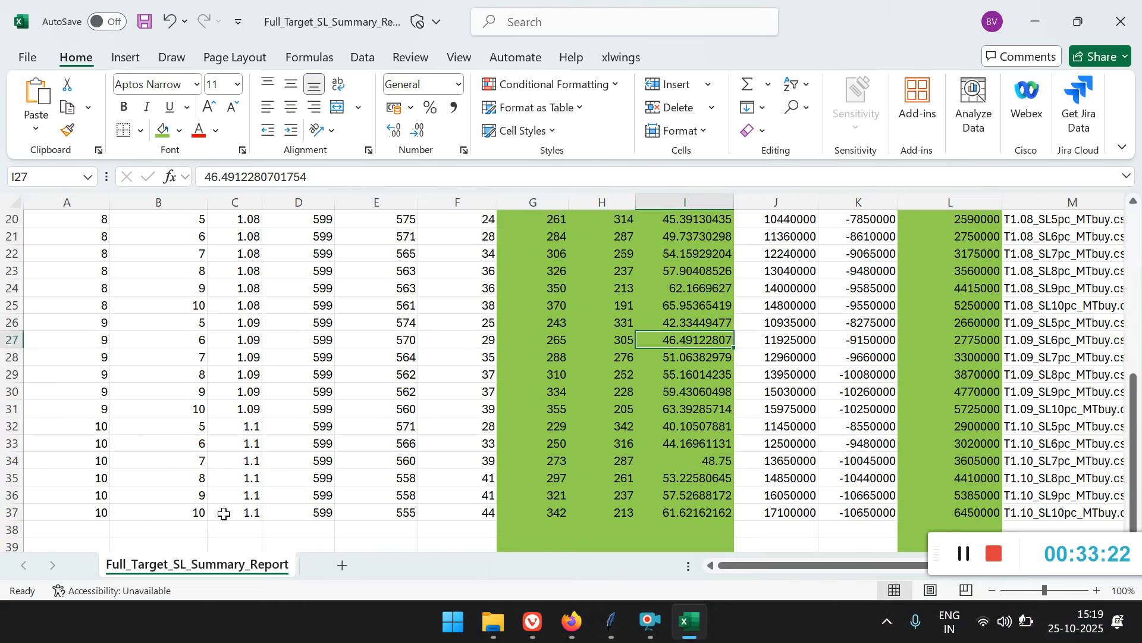
left_click(81, 514)
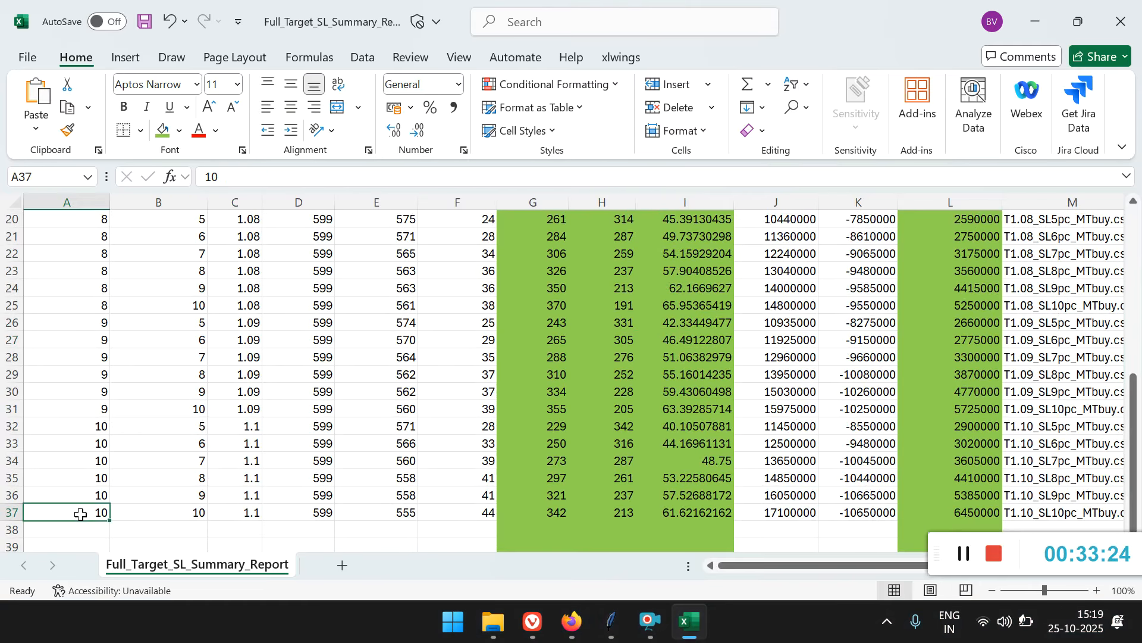
left_click(11, 512)
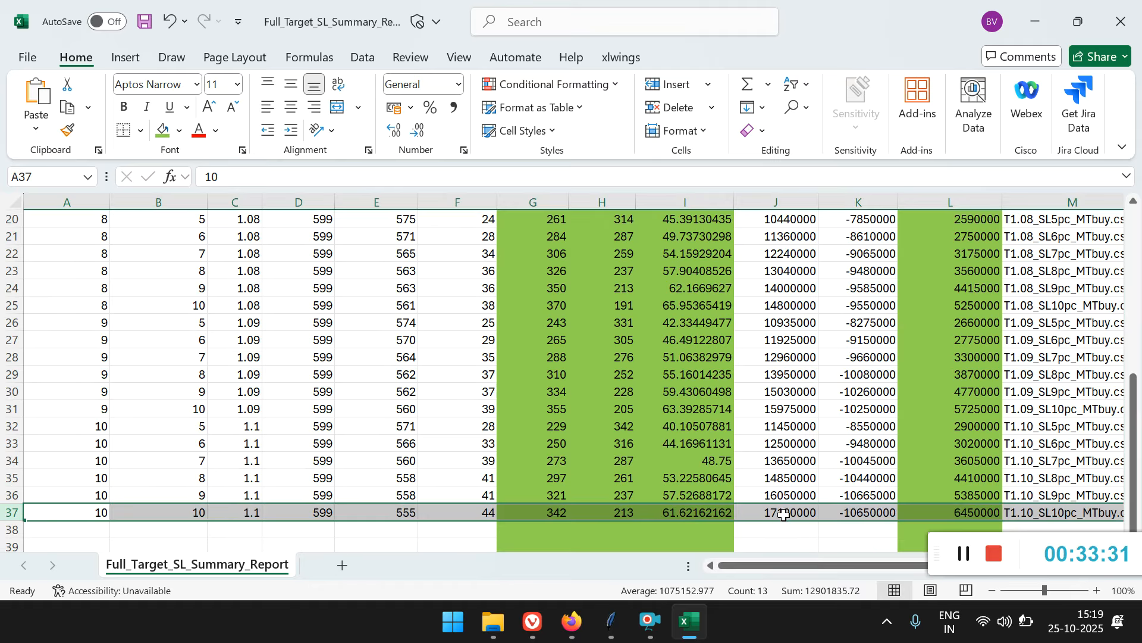
left_click(1009, 513)
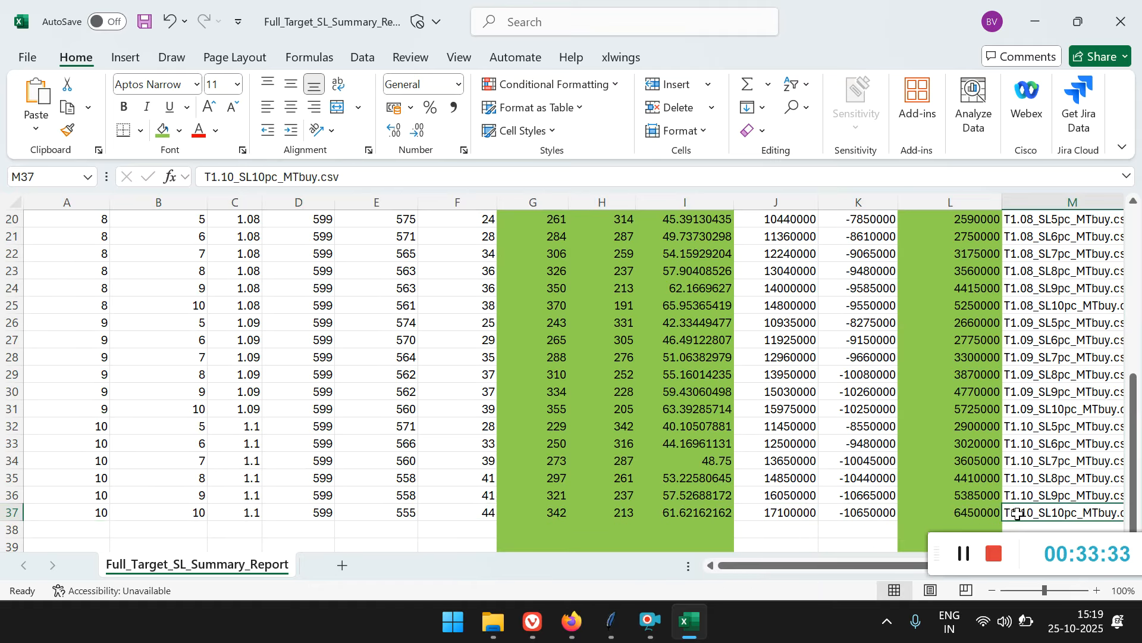
left_click(497, 635)
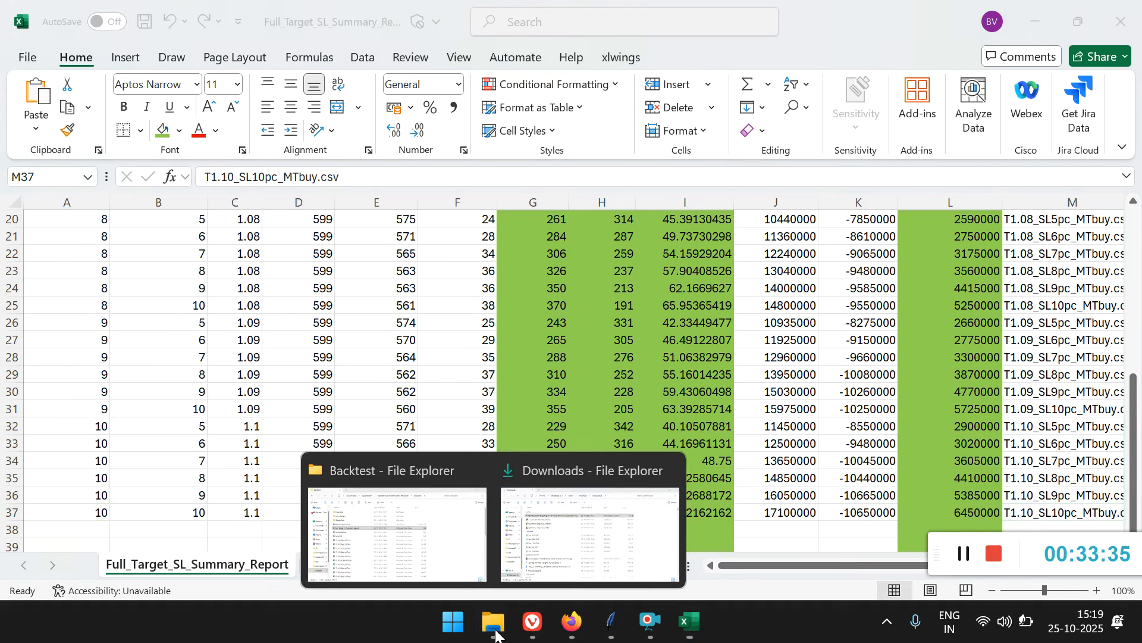
left_click(1038, 507)
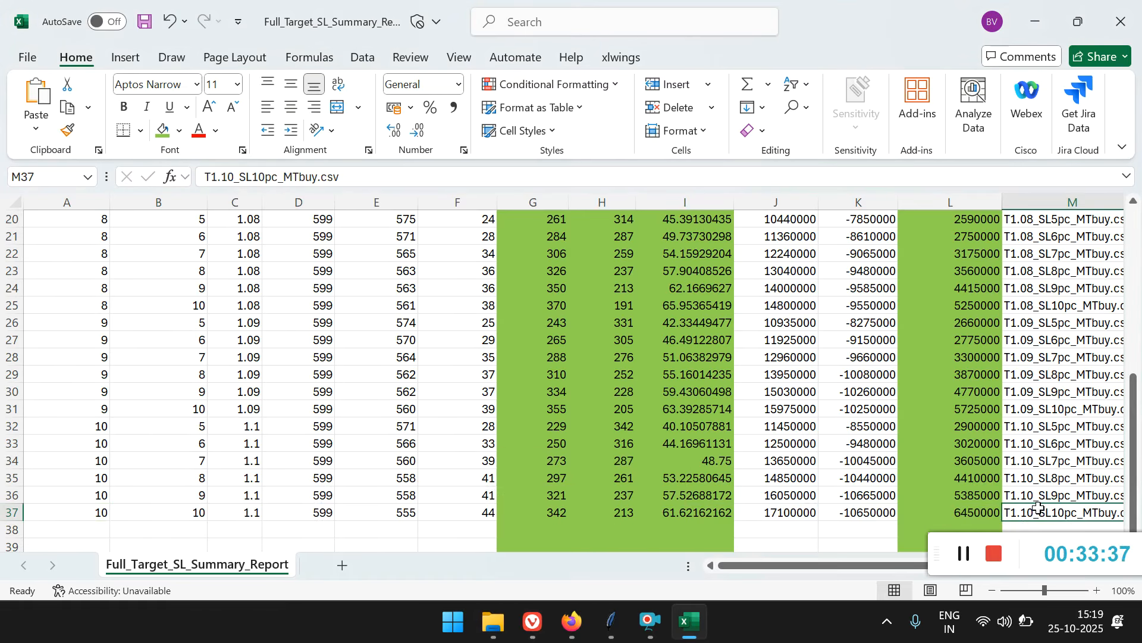
Switch to File Explorer and open T1.10_SL10pc_MTbuy from the Backtest folder in Excel.
left_click(499, 630)
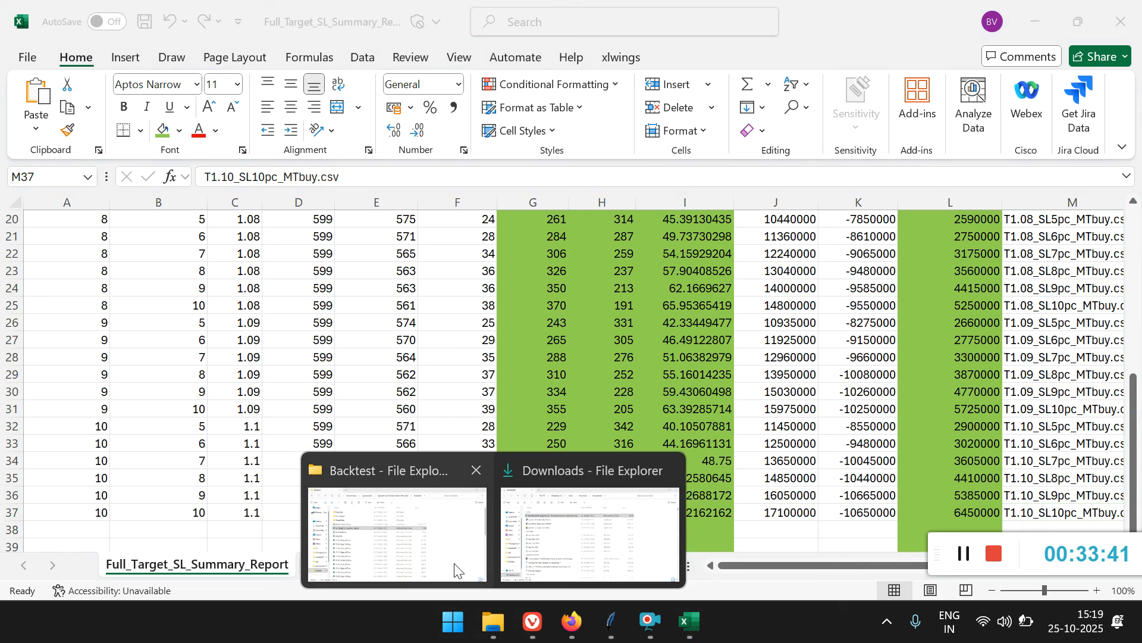
left_click(455, 570)
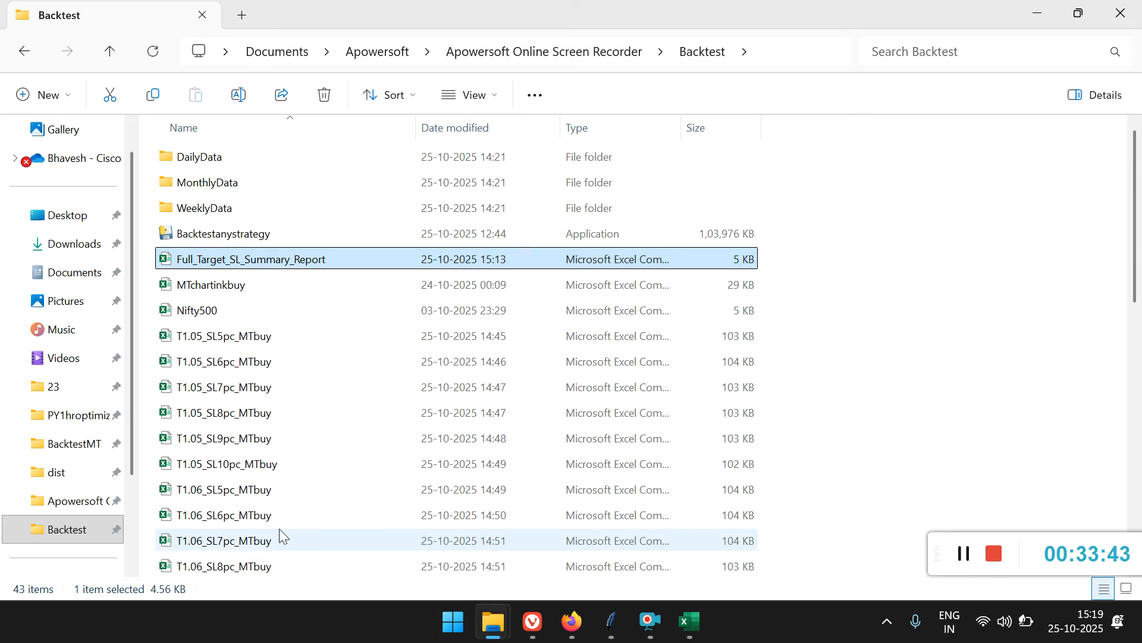
left_click(257, 538)
scroll(255, 540, "down", 5)
key("Page_Down")
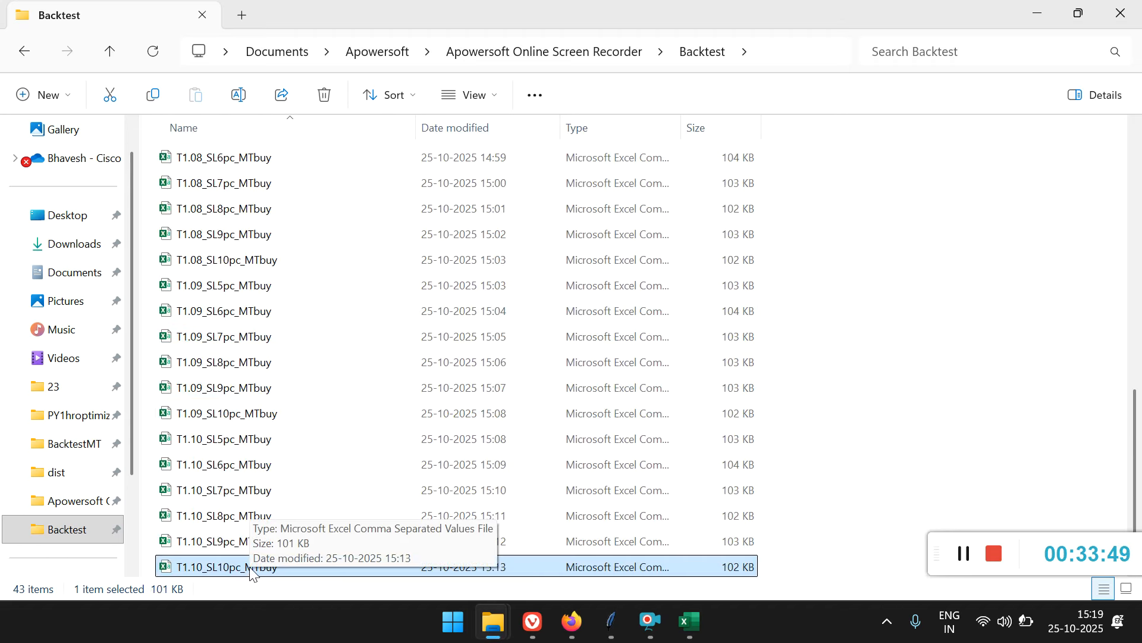
key("alt+Tab")
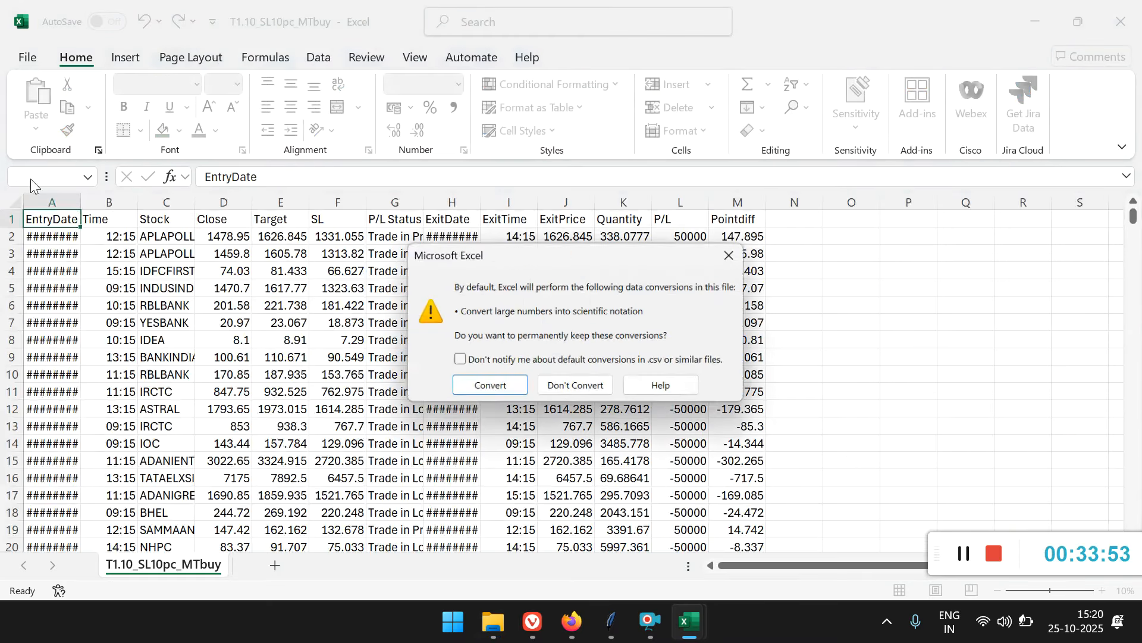
Accept the default data conversions for the CSV and auto-fit the width of every column so the dates are readable.
left_click(485, 386)
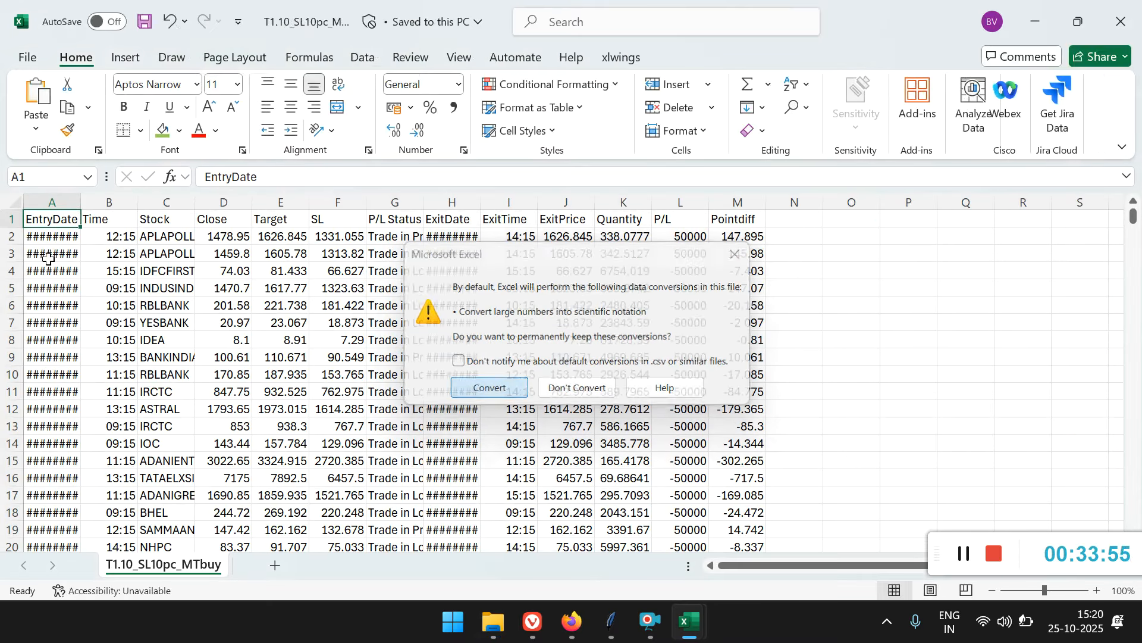
left_click(12, 202)
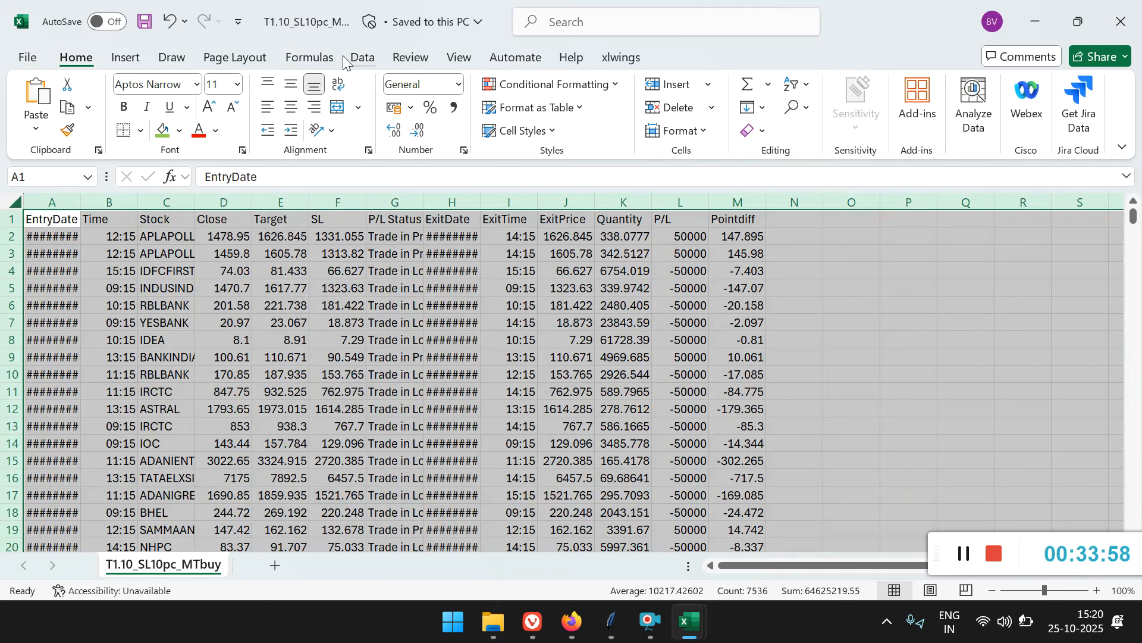
double_click(81, 201)
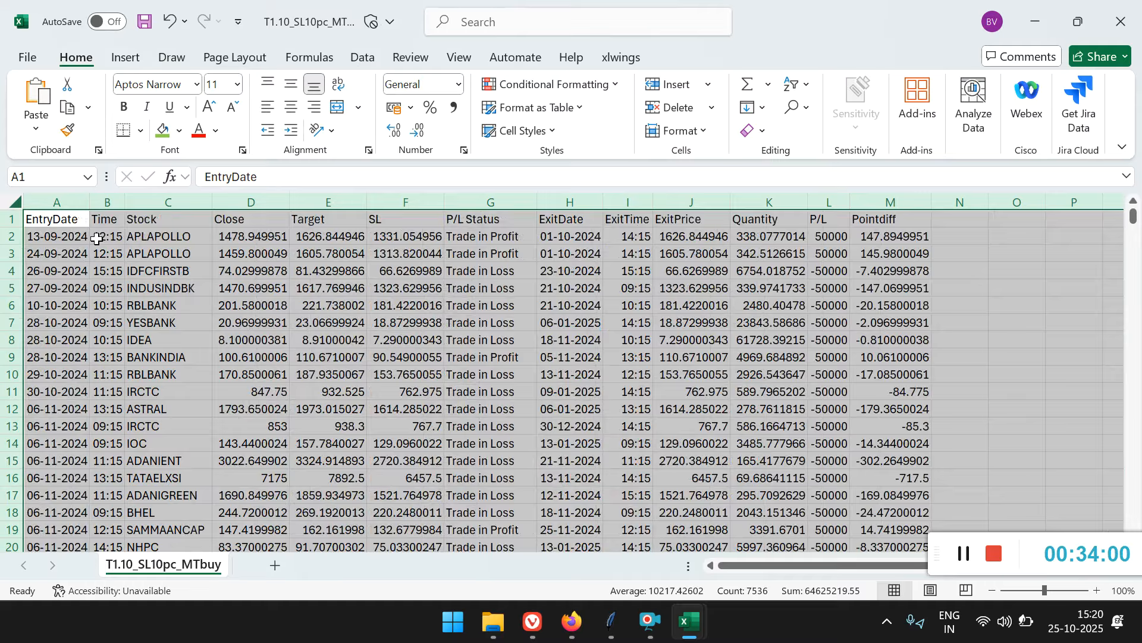
Examine the individual trades in the detailed results from the first rows down to the mid-January 2025 entries.
left_click(272, 321)
key("Page_Down")
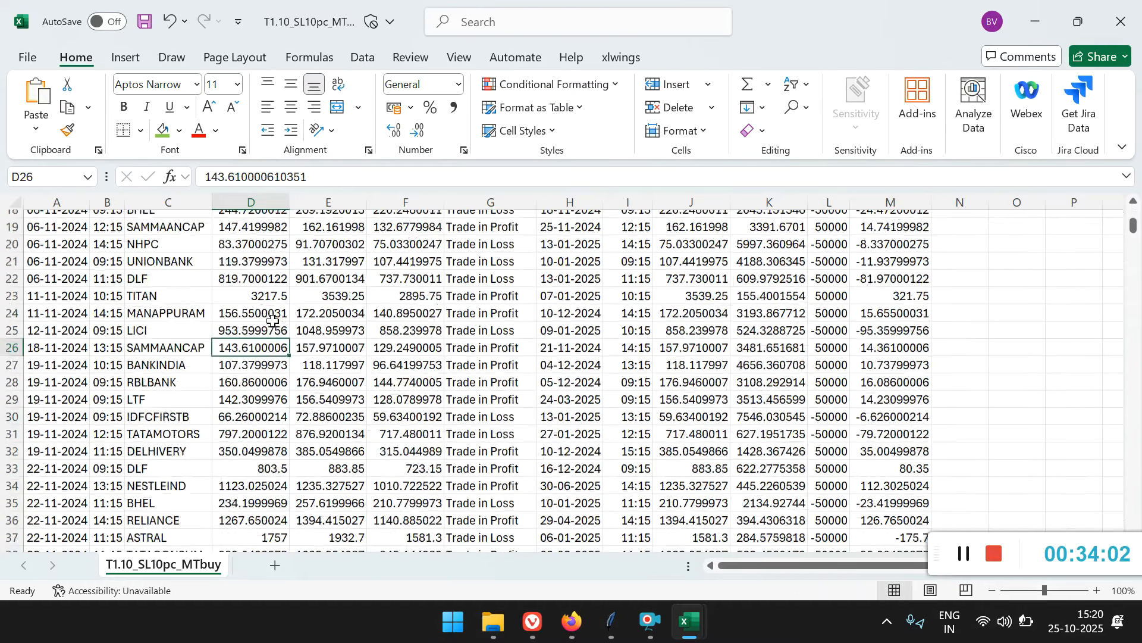
key("Page_Down")
key("Page_Down")
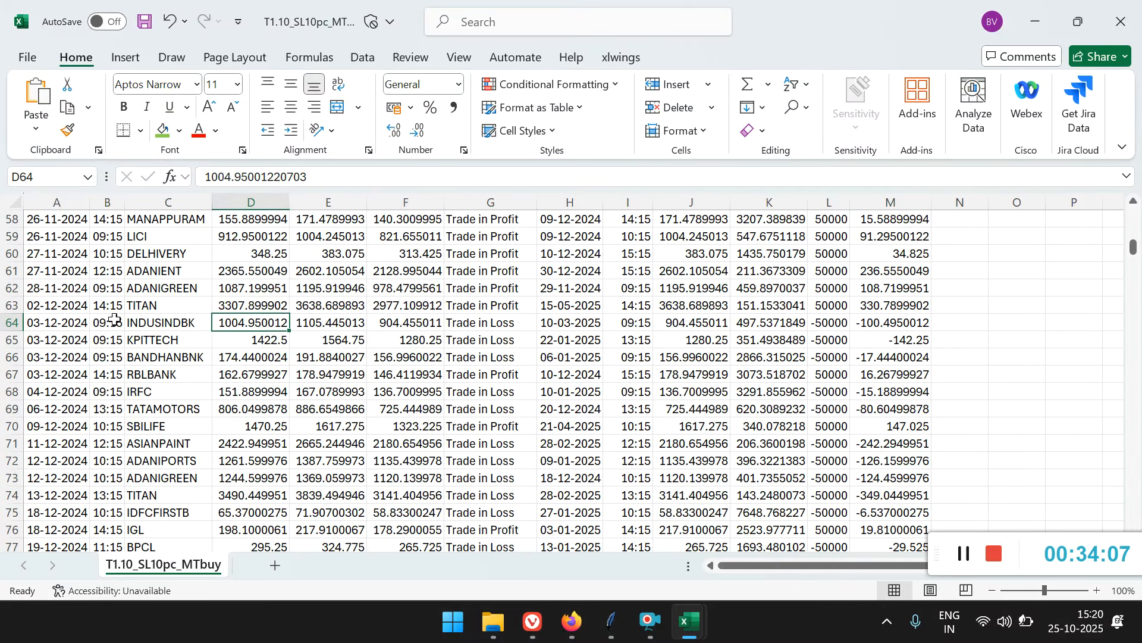
key("Page_Down")
key("Page_Down")
key("Page_Down")
key("Page_Down")
key("Page_Down")
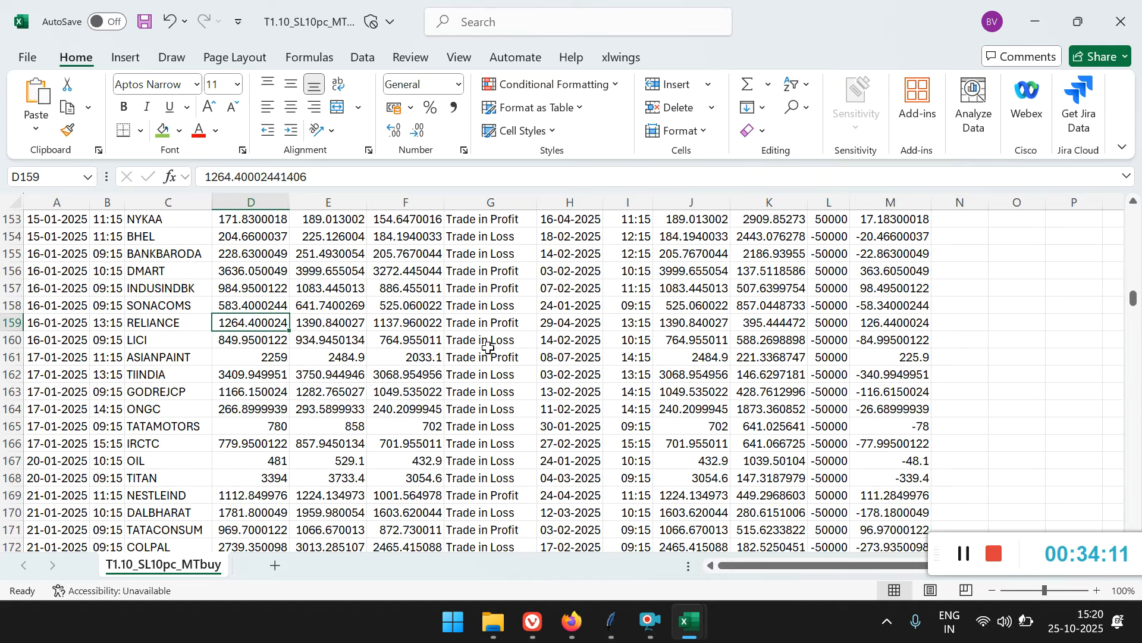
Check the entry date, exit date, trade status and P/L of the 16-01-2025 trades.
left_click(48, 271)
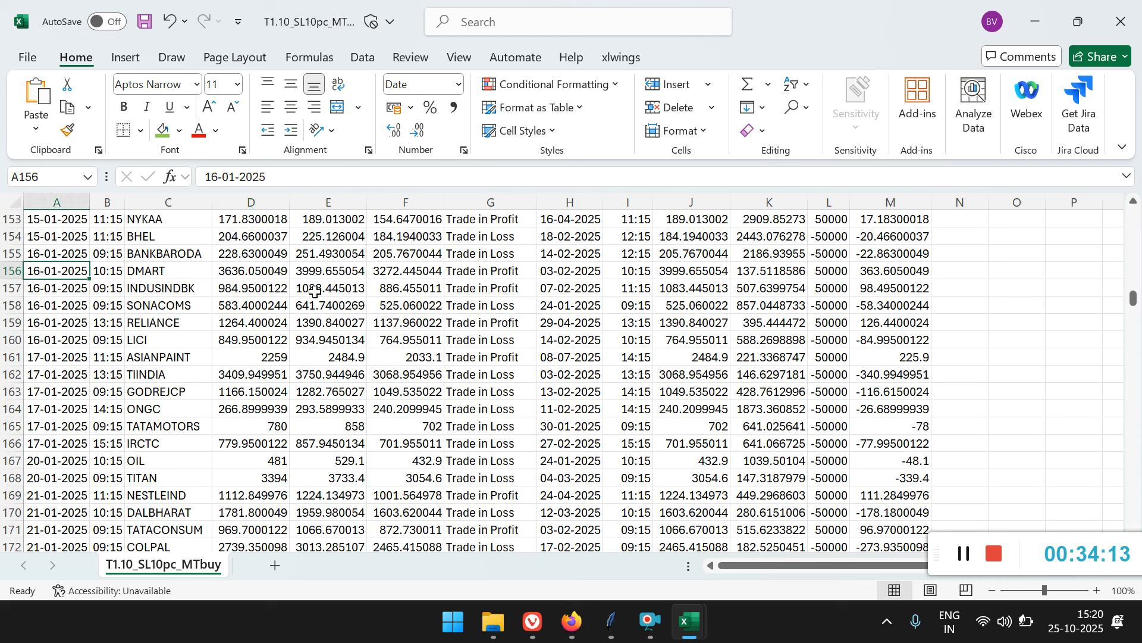
left_click(554, 325)
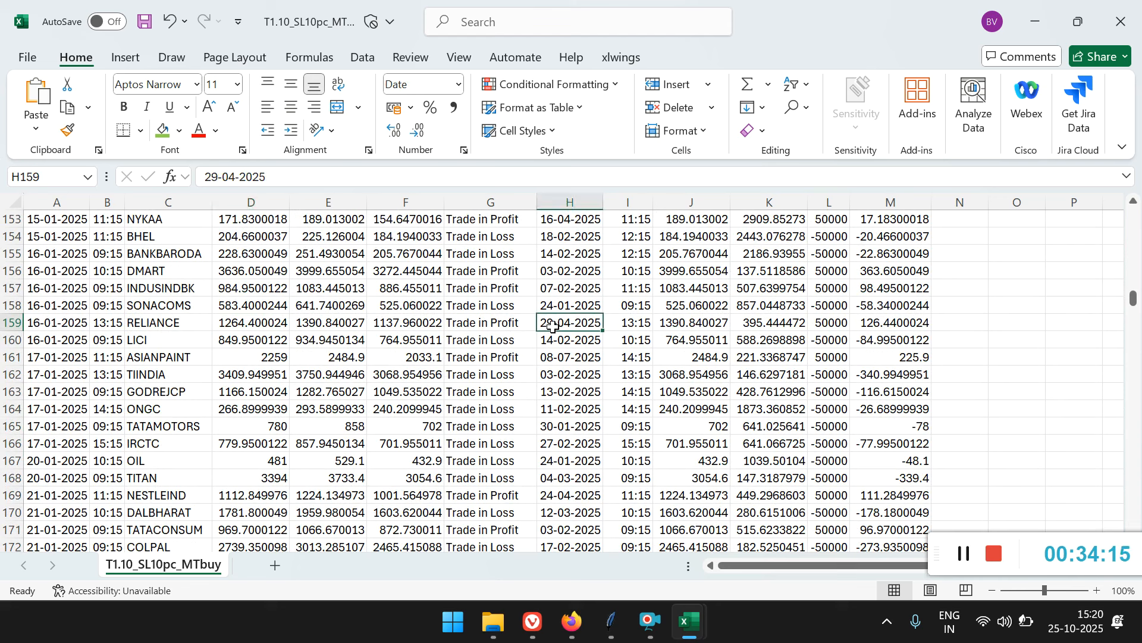
left_click(505, 312)
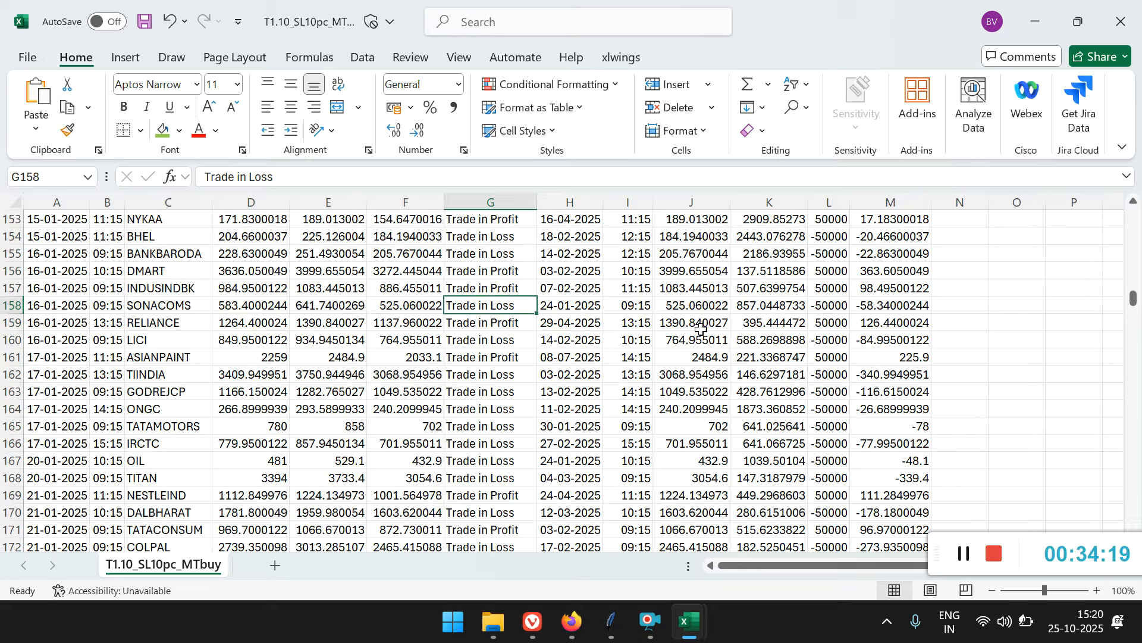
left_click(824, 324)
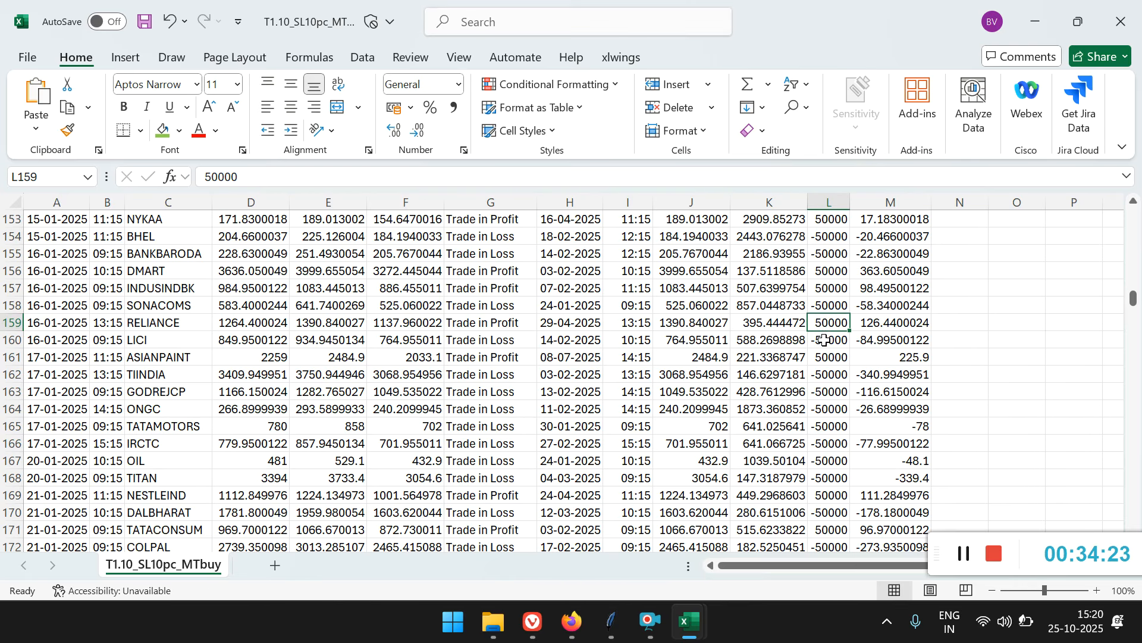
left_click(826, 341)
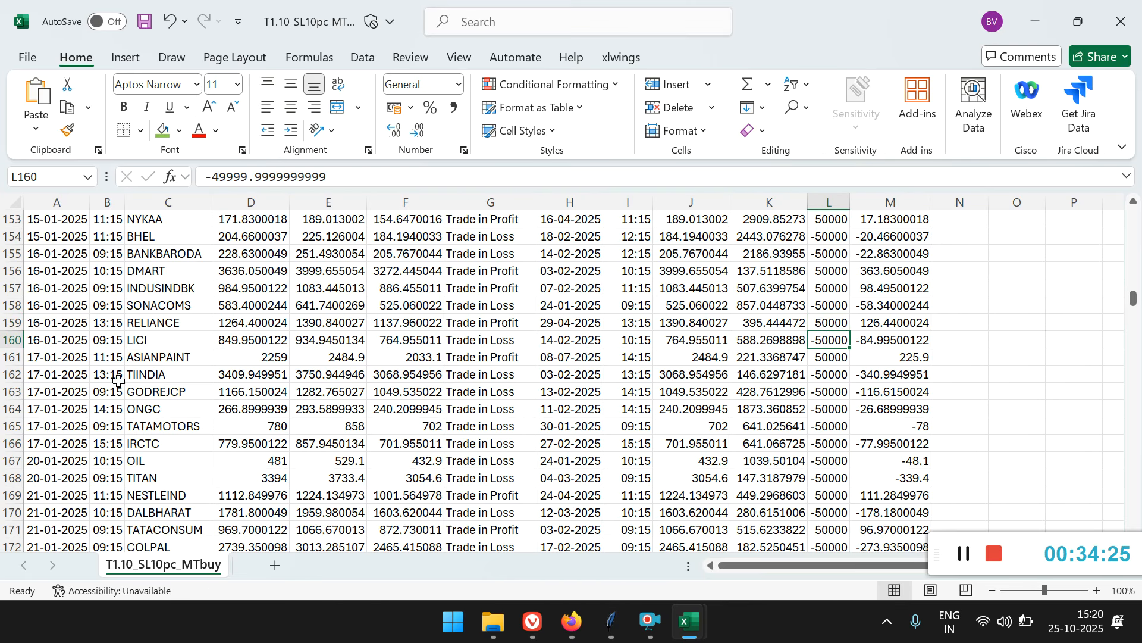
Examine the trades further down to the 20-02-2025 entries, and switch to the Stock Backtesting Tool.
left_click(109, 426)
scroll(109, 423, "down", 6)
left_click(109, 423)
scroll(109, 423, "down", 19)
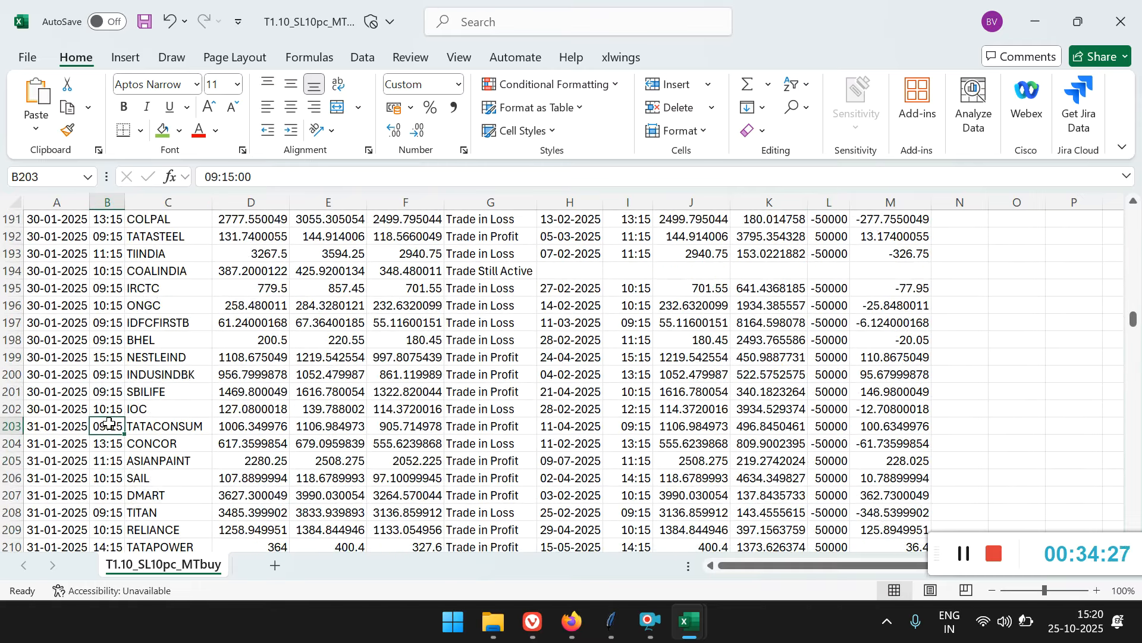
left_click(109, 423)
key("Page_Down")
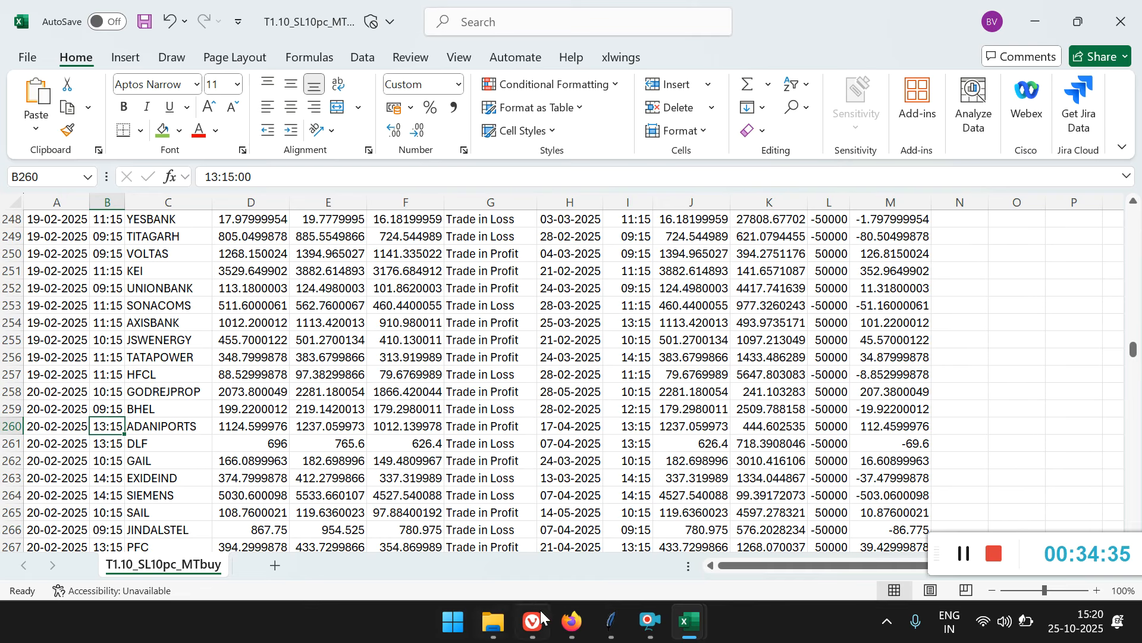
left_click(613, 621)
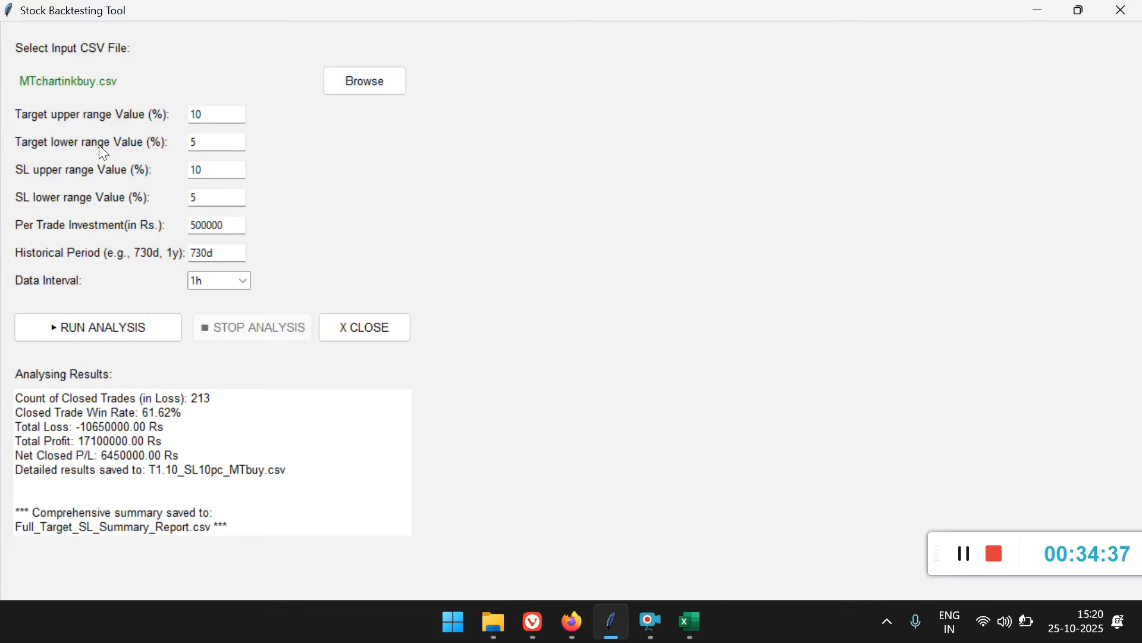